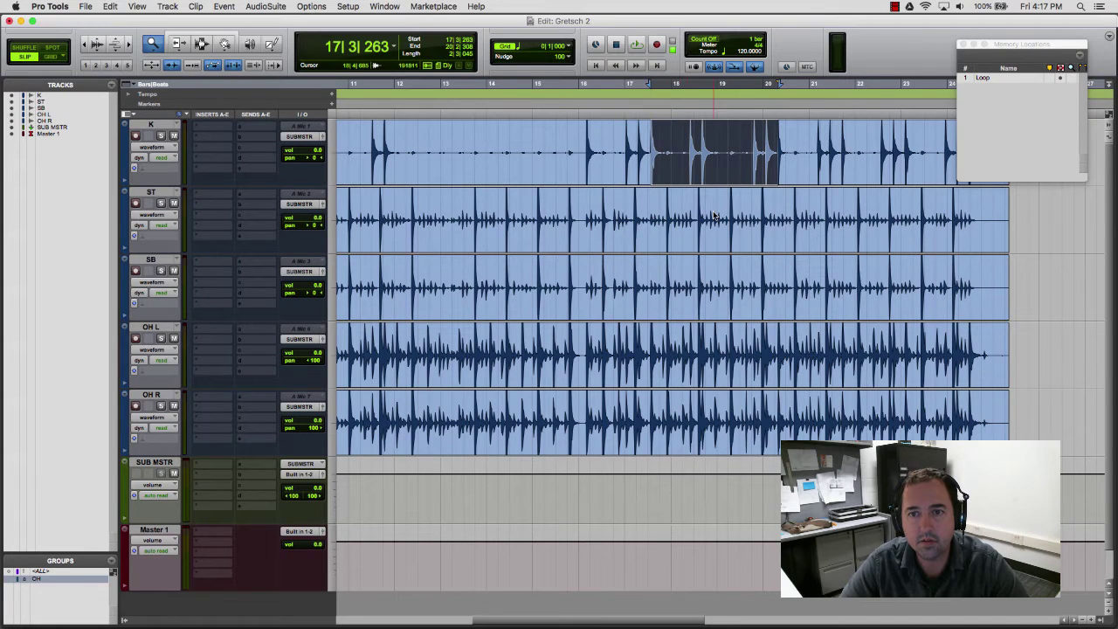
Switch to the Mix window, play the drum loop, and solo the K track together with the OH L and OH R overheads.
key(super+equal)
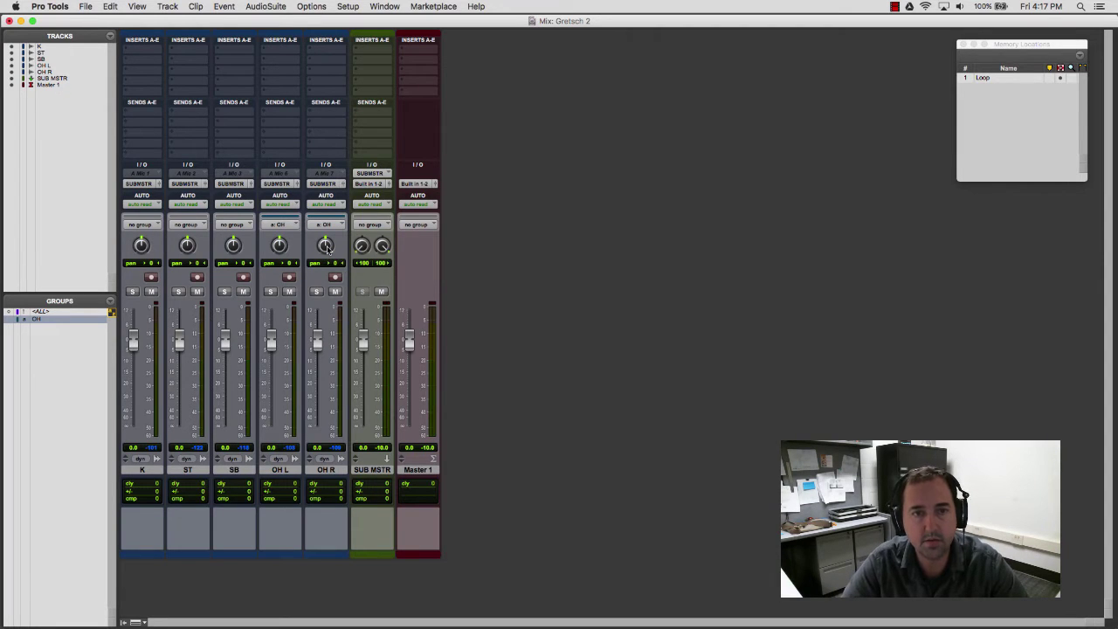
key(space)
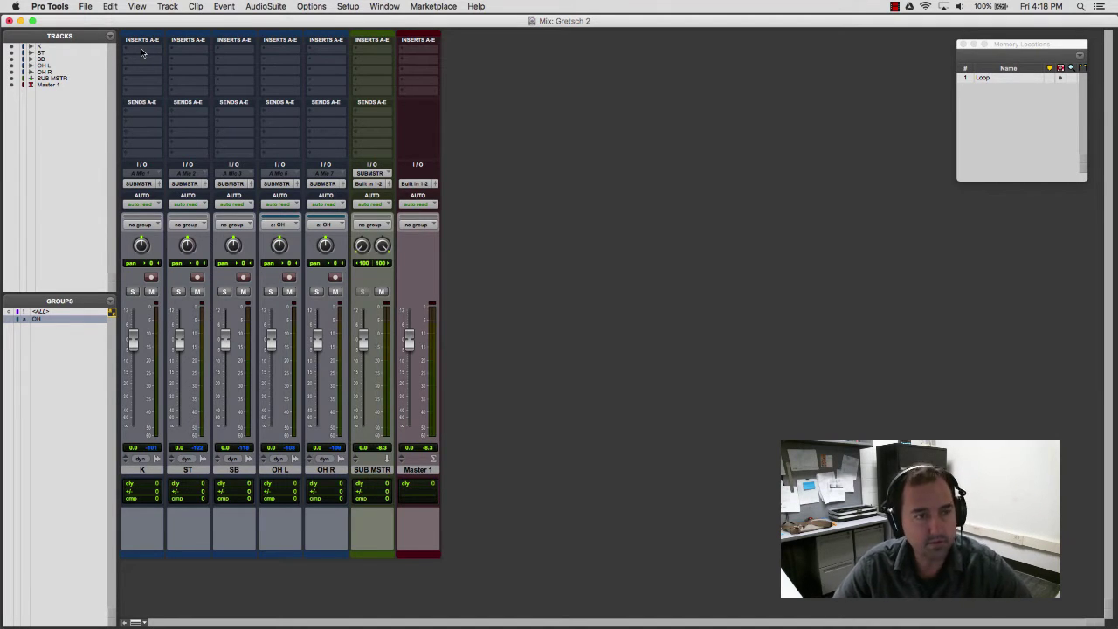
click(271, 291)
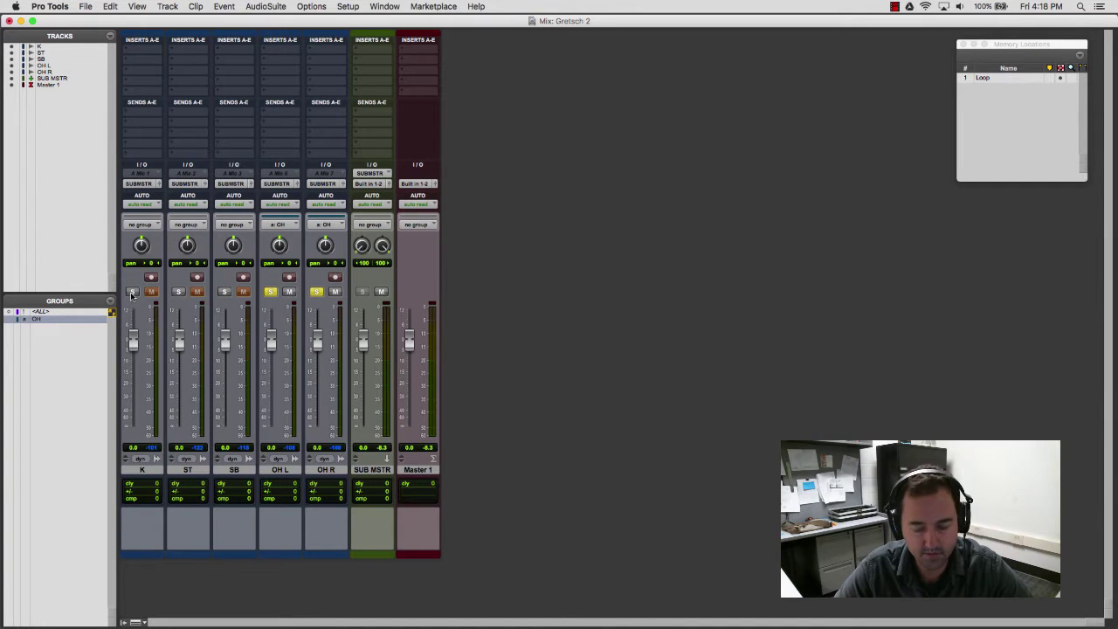
click(131, 292)
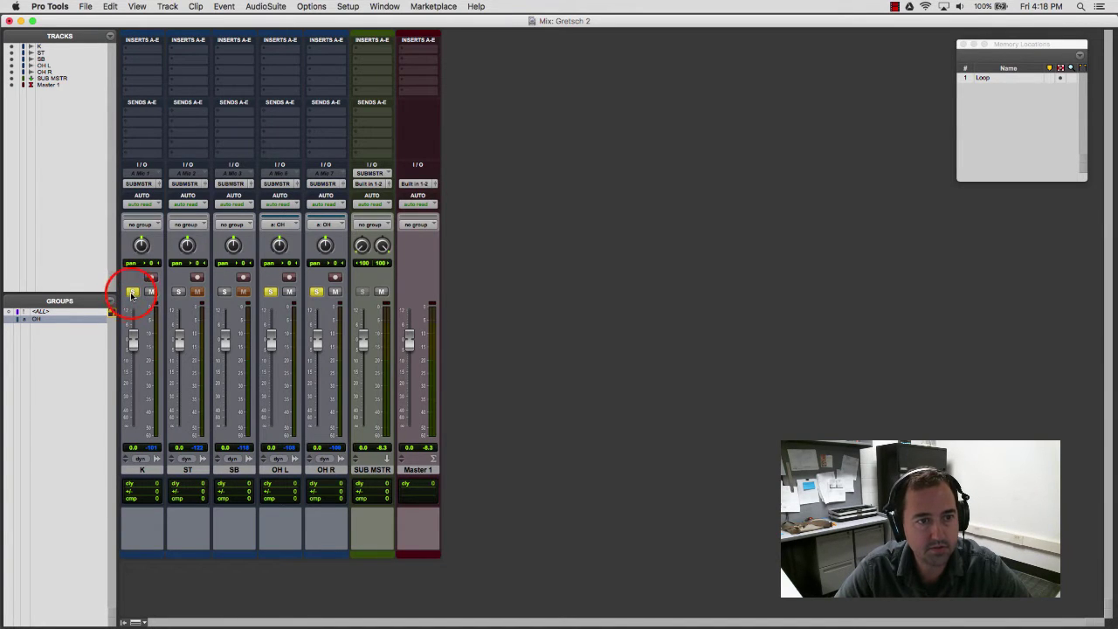
Insert Virtual Mix Rack (mono) in the K track's first insert slot and compare its Trimmer with phase reverse on and off.
click(135, 52)
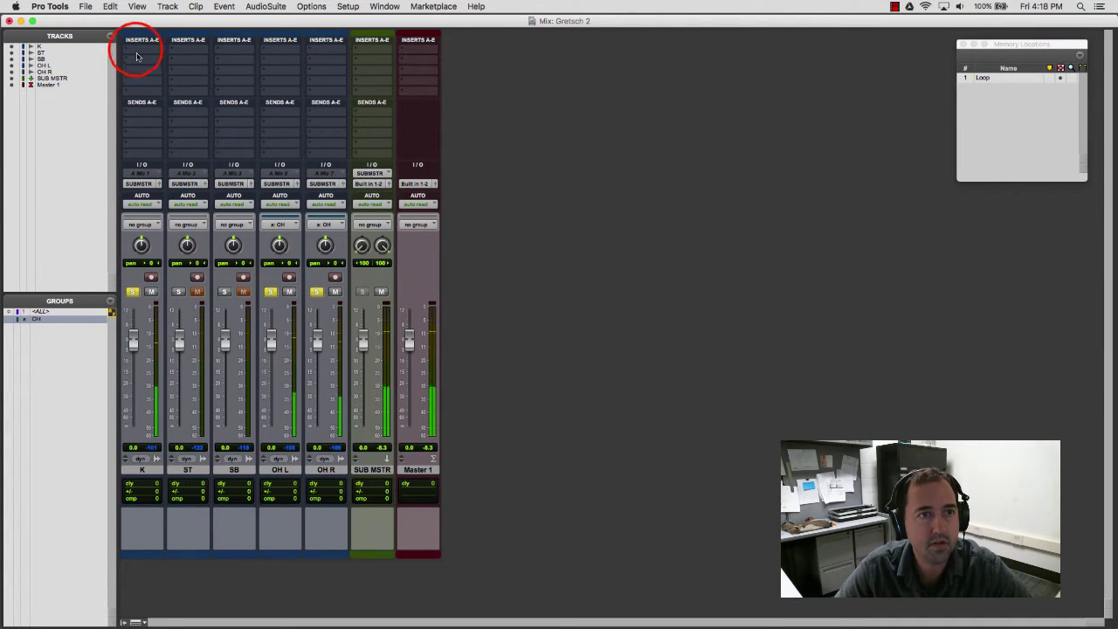
mouse_move(155, 74)
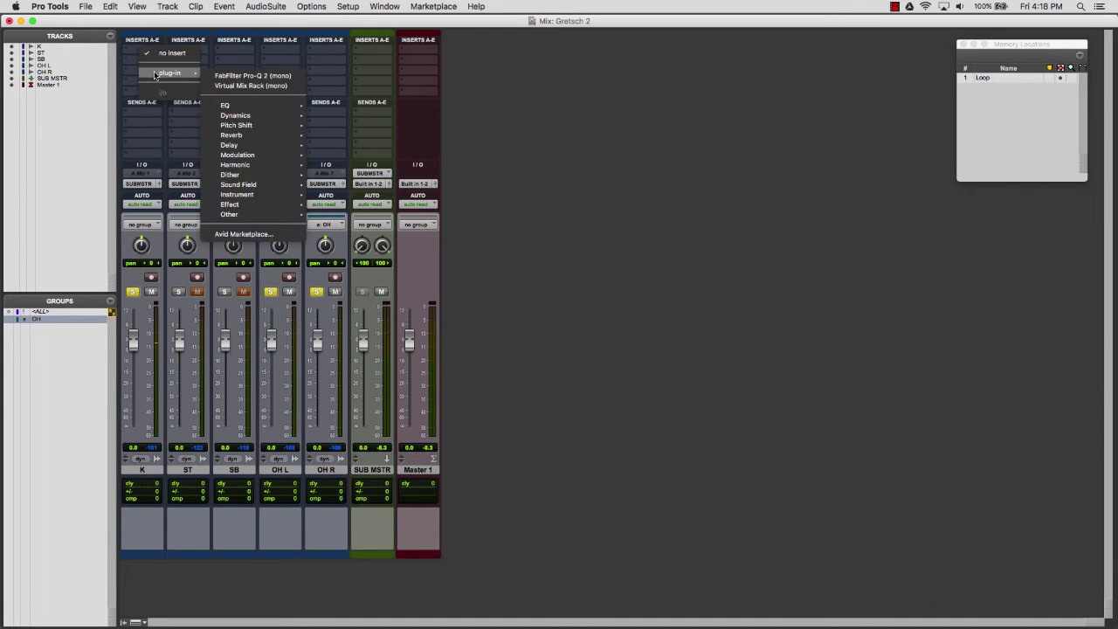
click(242, 89)
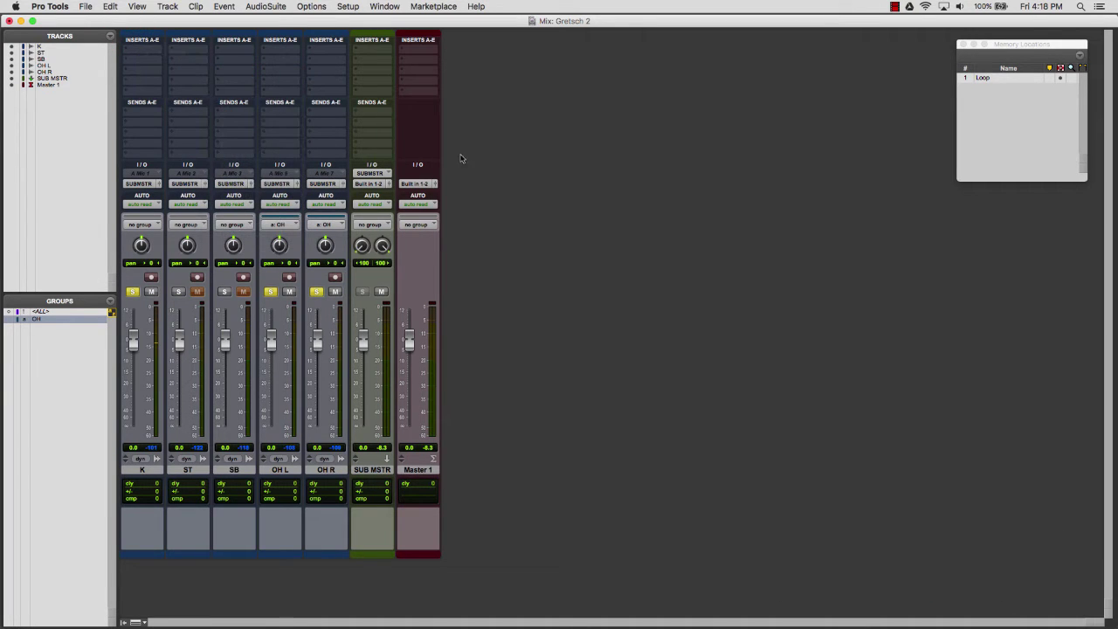
click(620, 74)
drag(619, 73, 577, 57)
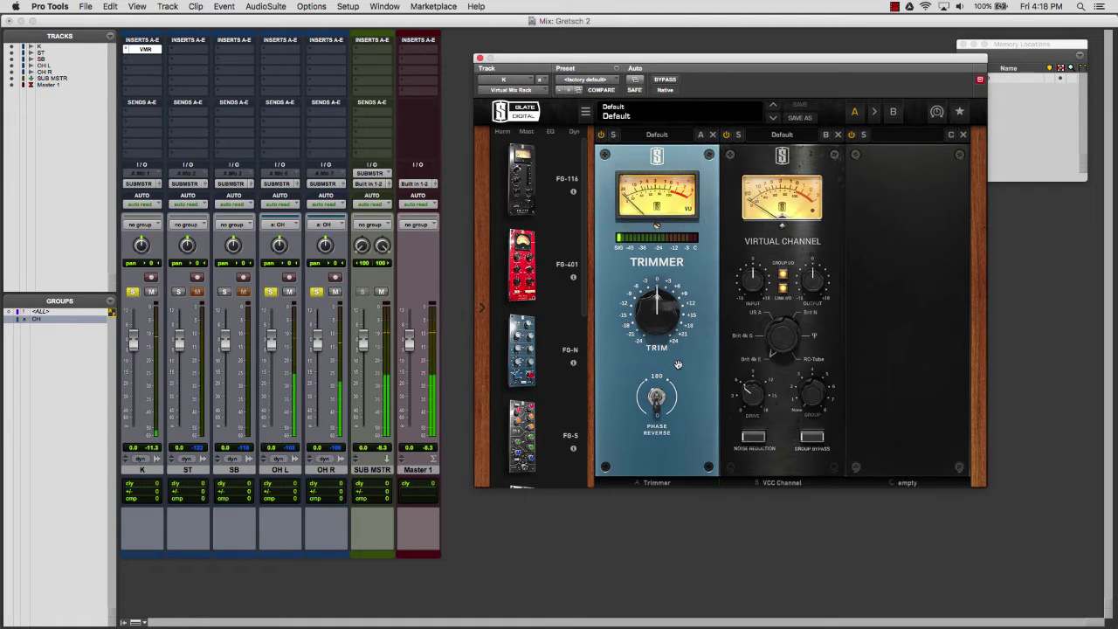
click(657, 399)
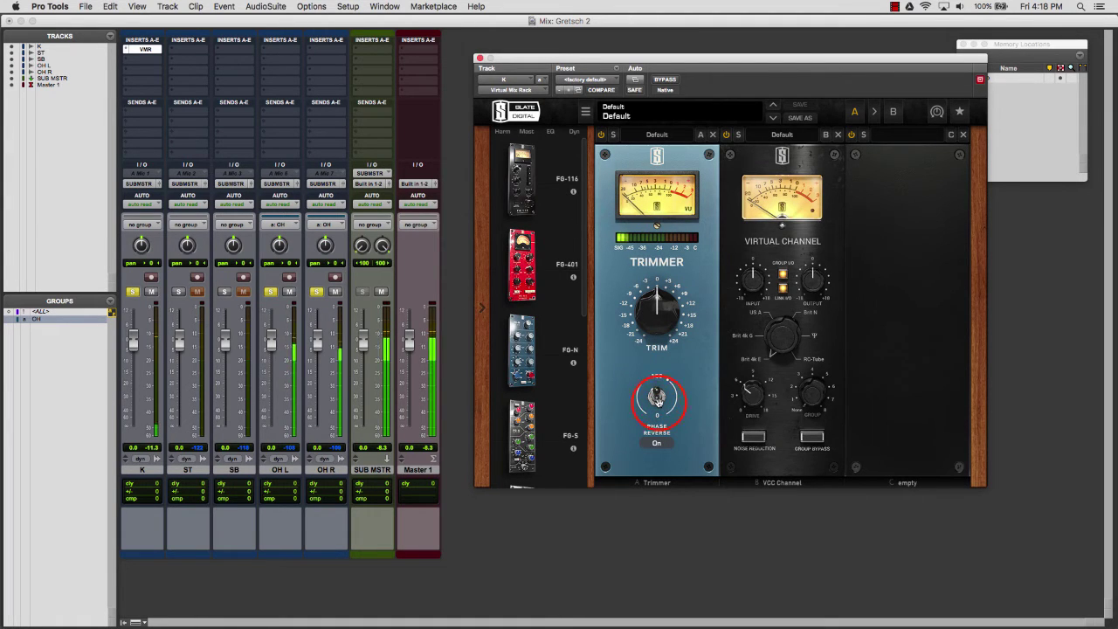
click(657, 398)
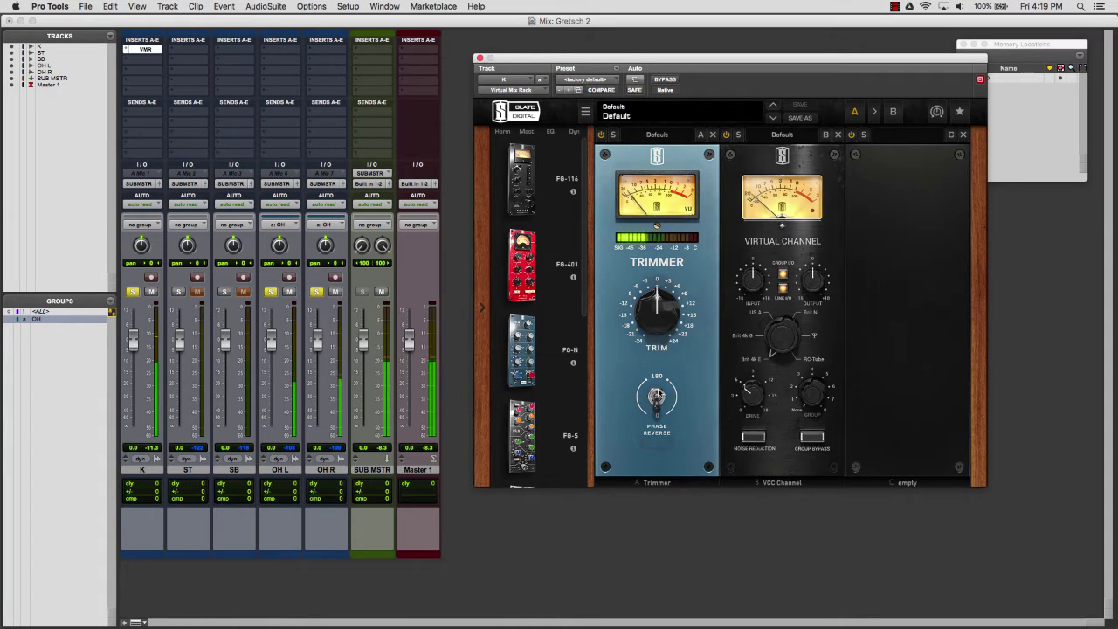
Solo the ST track alongside the overheads and un-solo the K track.
click(178, 291)
click(132, 291)
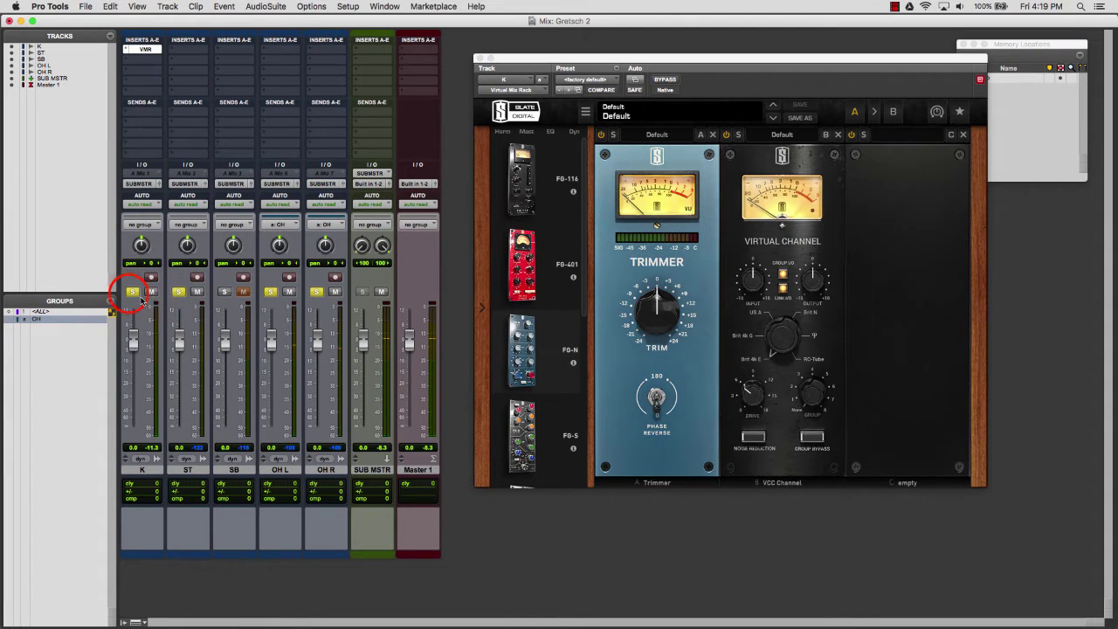
click(131, 292)
Select the OH R track and insert Virtual Mix Rack (mono) in the first insert slot of the ST track.
click(185, 468)
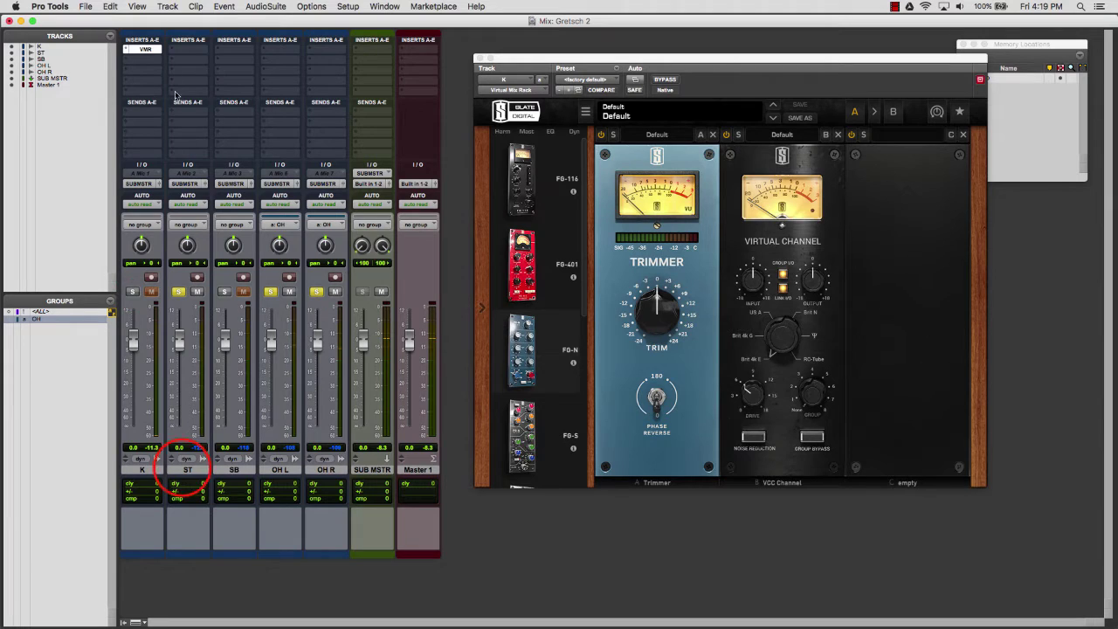
click(327, 469)
click(330, 470)
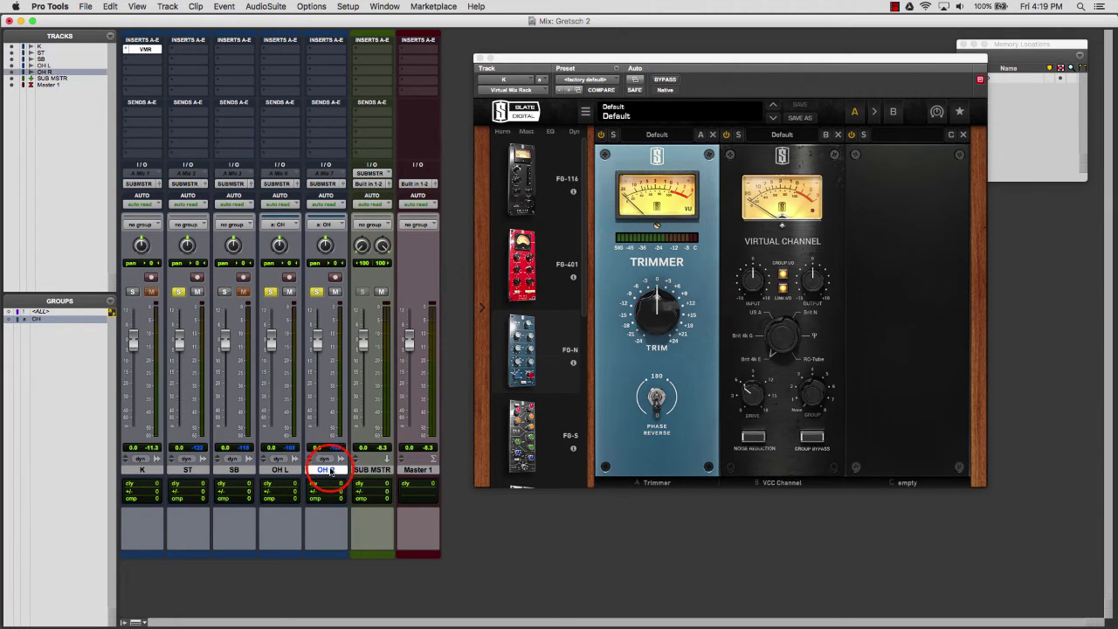
click(186, 50)
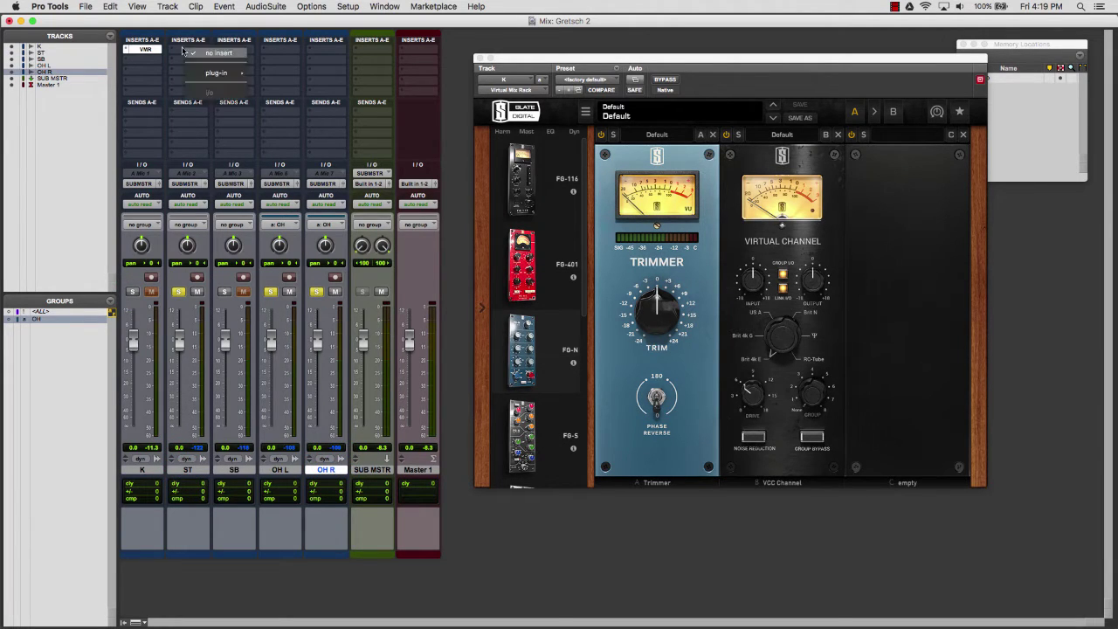
mouse_move(250, 70)
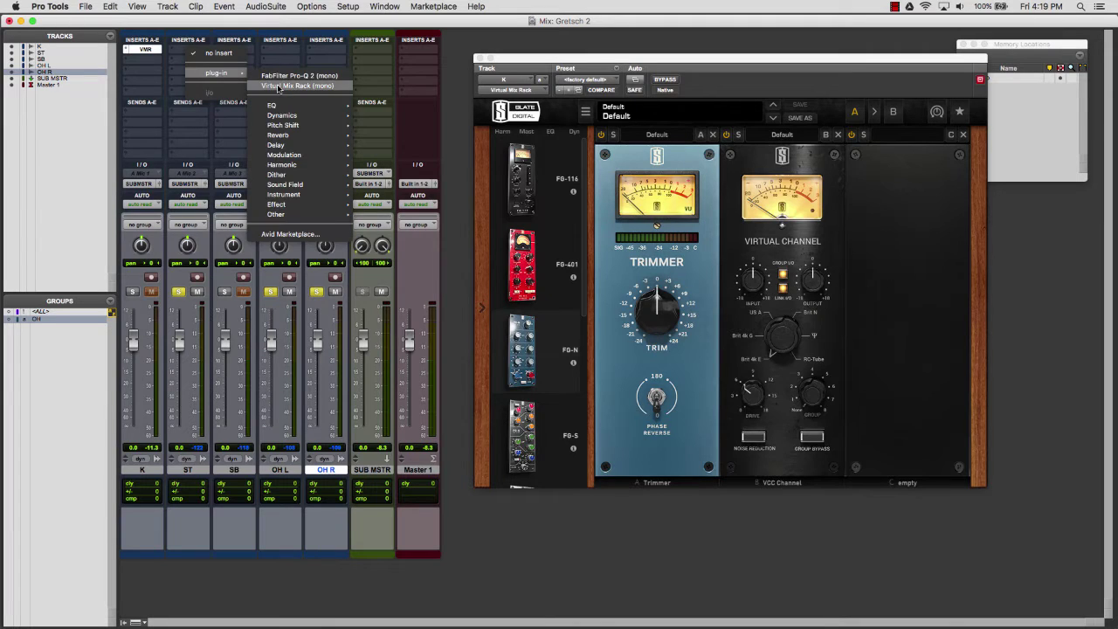
click(280, 85)
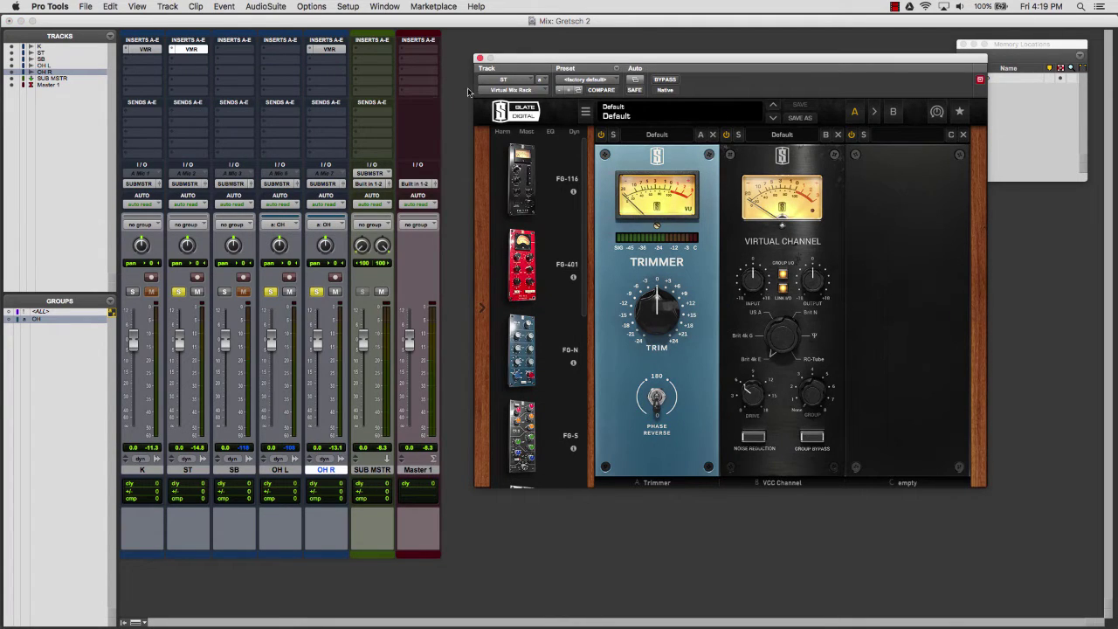
Select the ST through OH R tracks and insert Virtual Mix Rack (mono) in the first slot on all of them.
shift+click(188, 469)
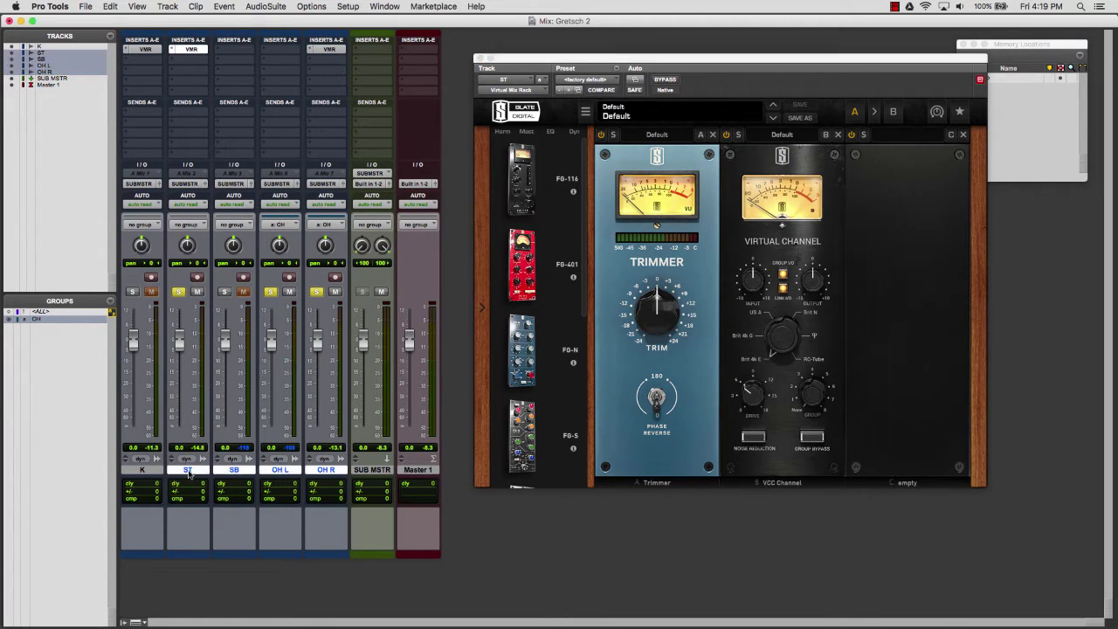
click(171, 49)
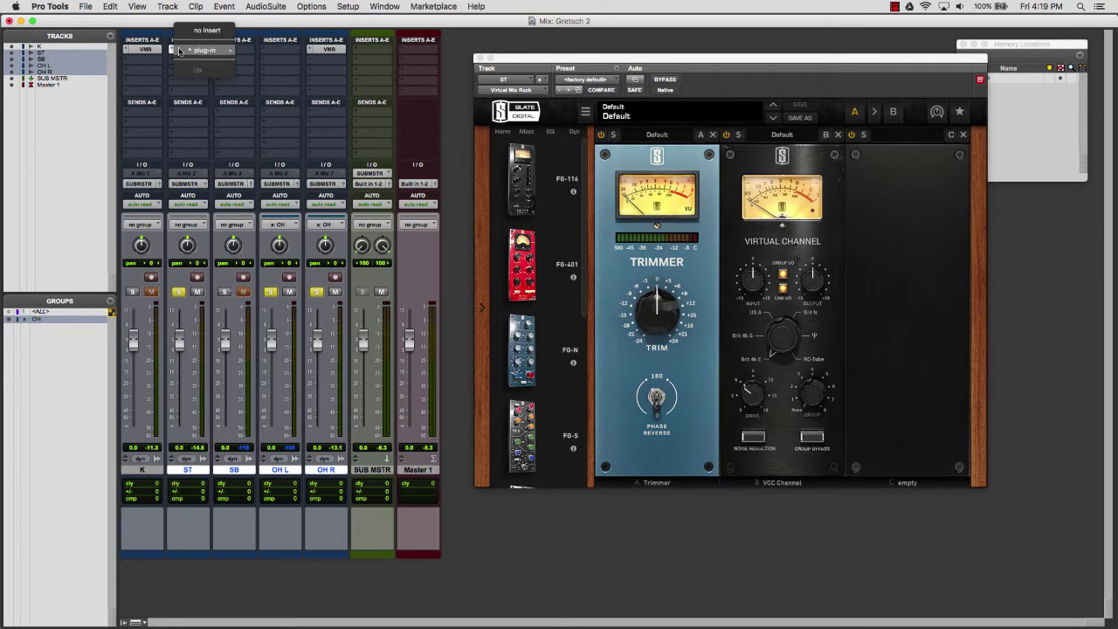
mouse_move(179, 50)
alt+shift+click(265, 68)
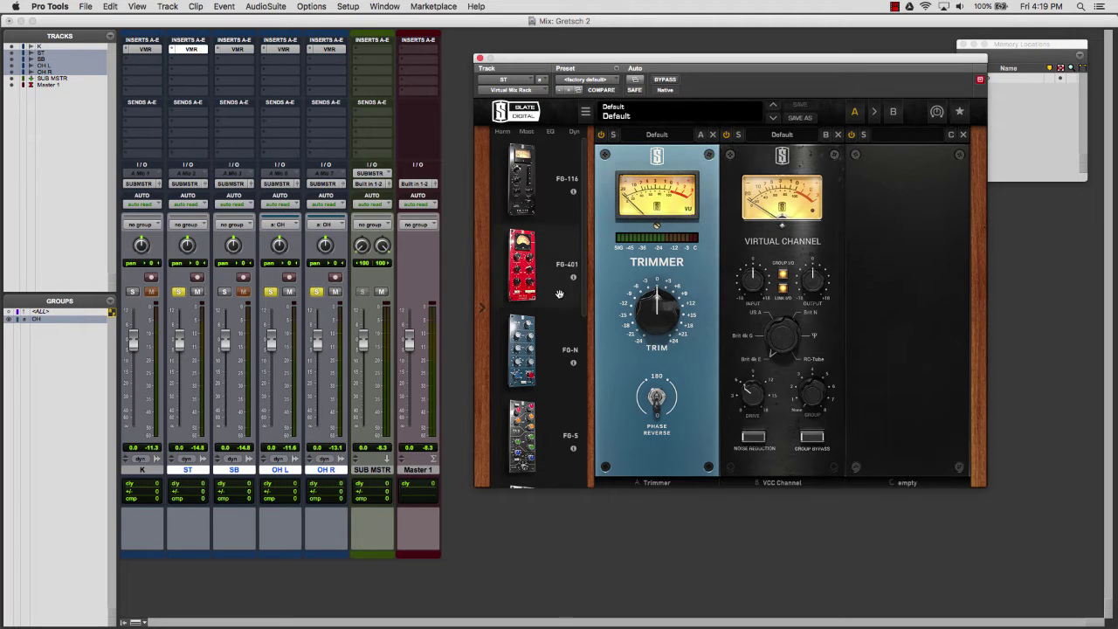
During playback, compare the ST track's phase reverse on and off with the Trimmer's trim raised, leave it on, and reset the trim.
key(space)
click(656, 399)
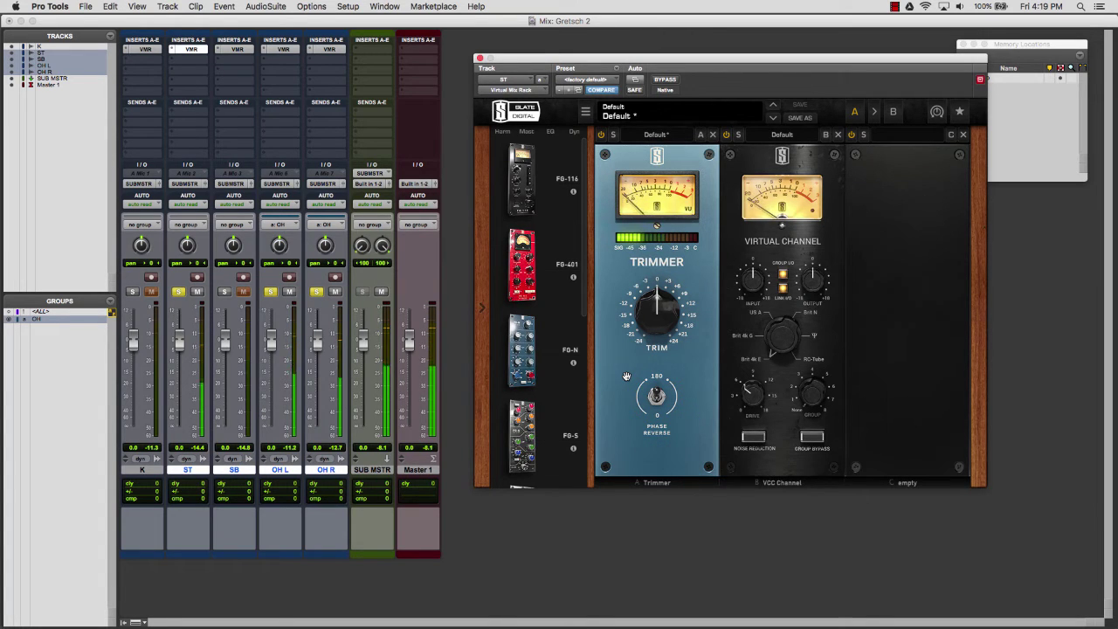
click(656, 393)
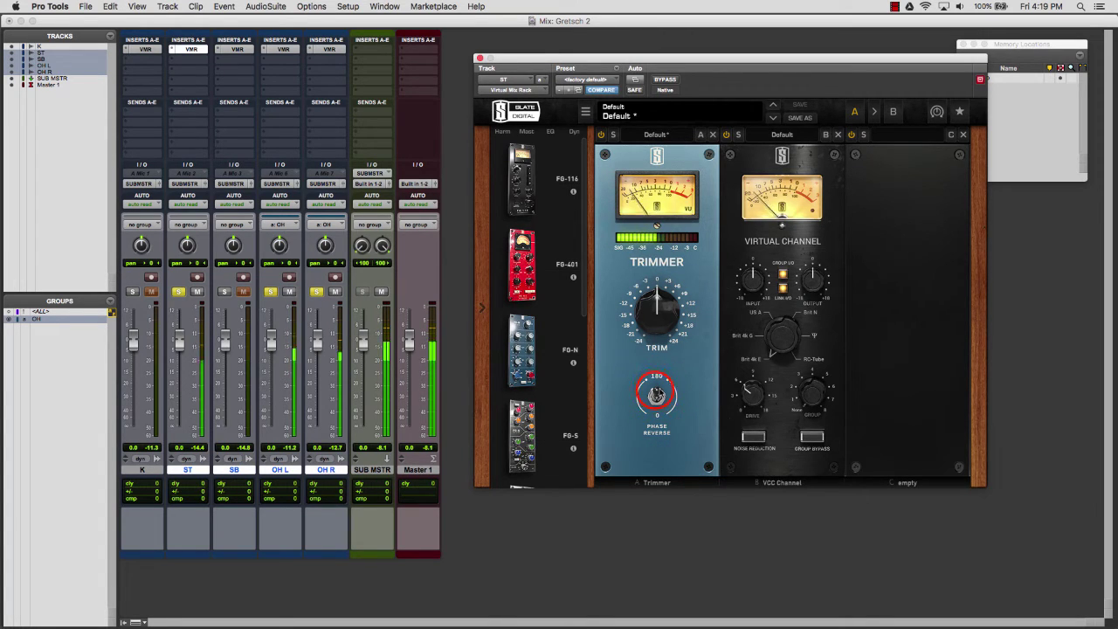
drag(657, 311, 657, 301)
click(656, 397)
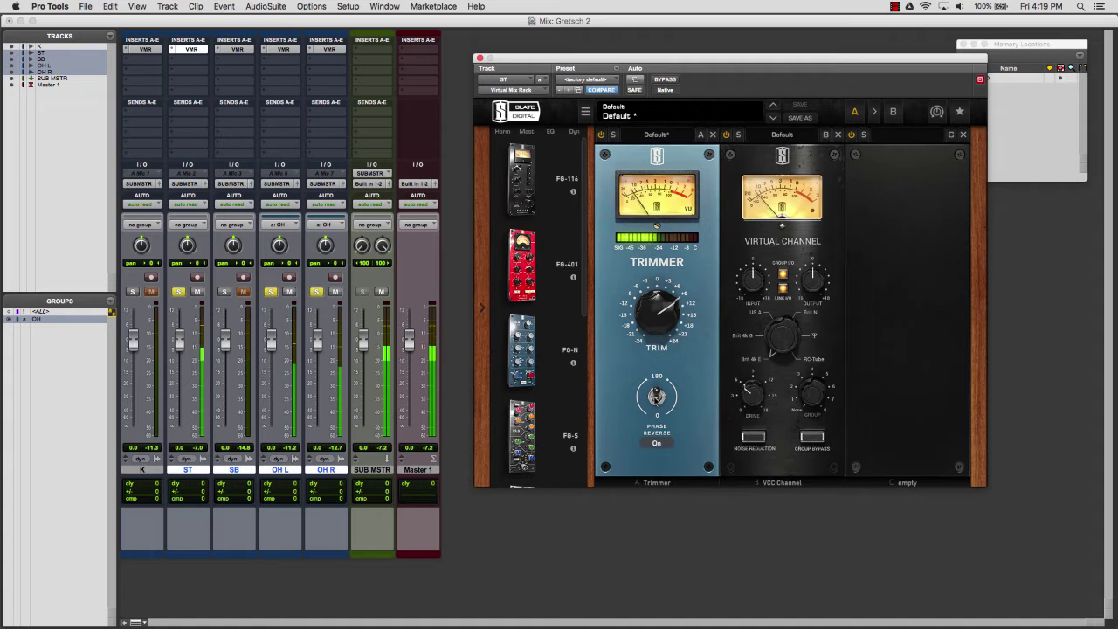
drag(655, 313, 651, 302)
click(656, 398)
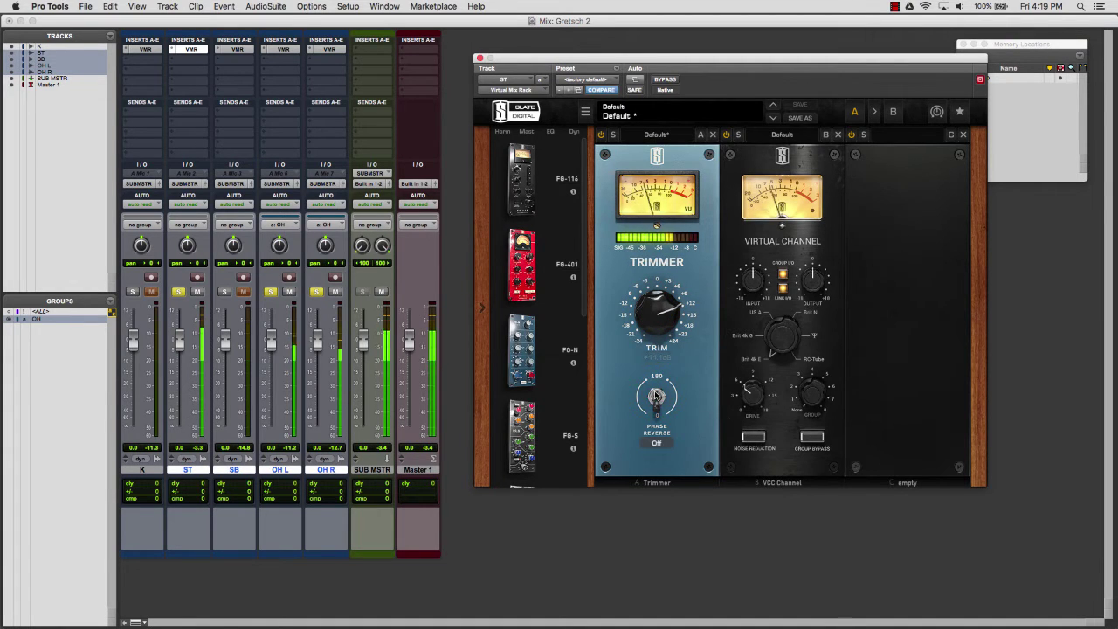
click(656, 397)
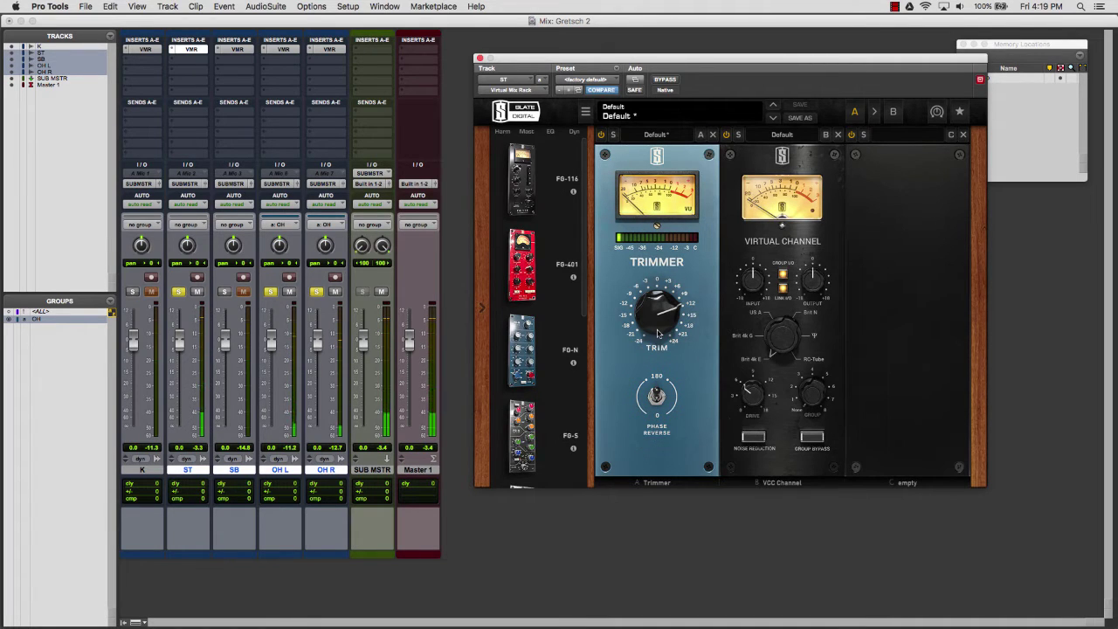
alt+click(622, 304)
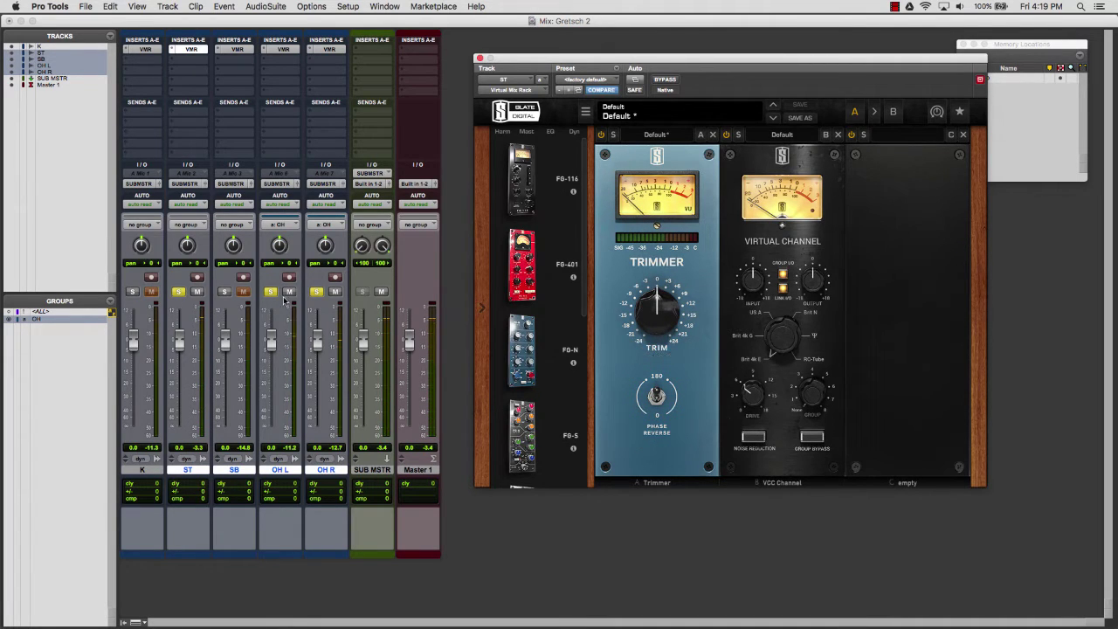
Solo SB alongside ST, un-solo the overheads, and open the Virtual Mix Rack on SB.
click(224, 292)
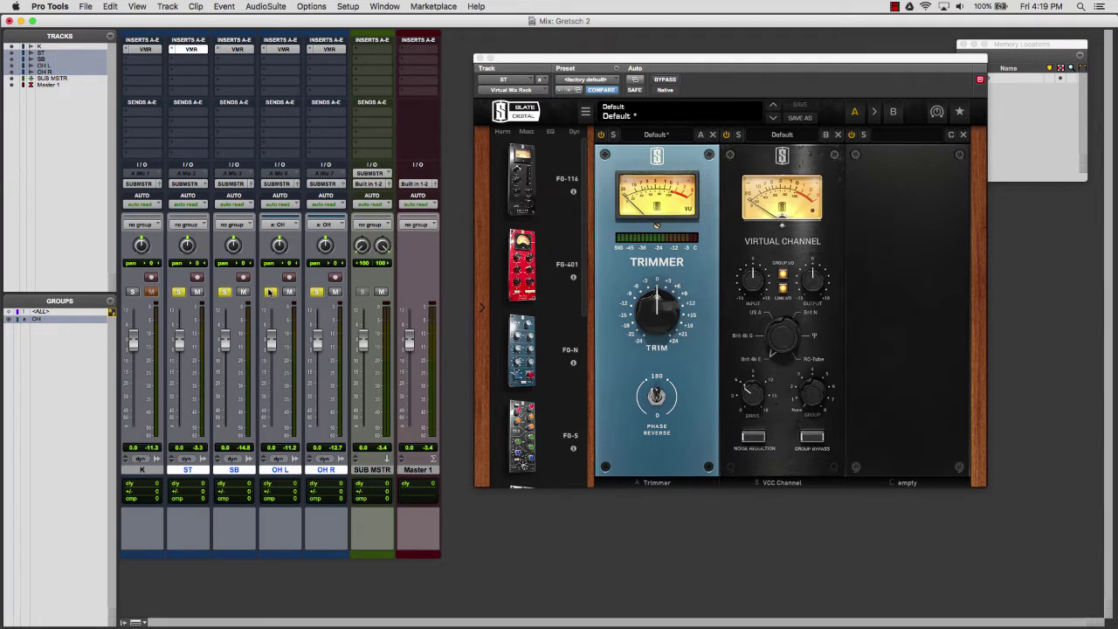
click(270, 292)
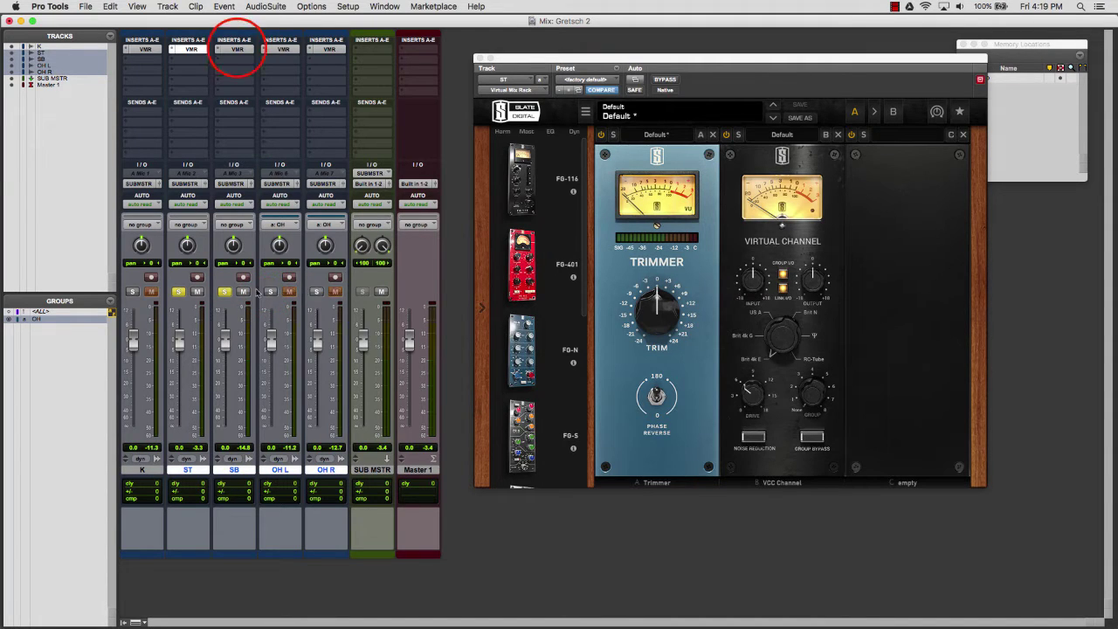
click(237, 50)
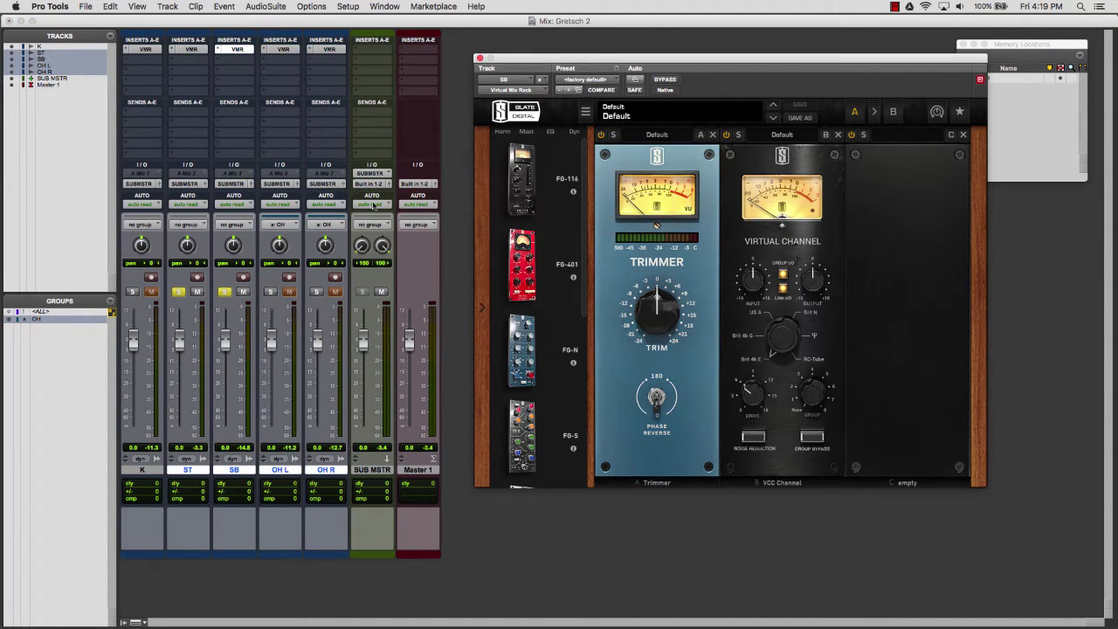
Compare the SB track's phase reverse on and off with the trim lowered, leave it off, reset the trim, and close the plug-in.
click(656, 398)
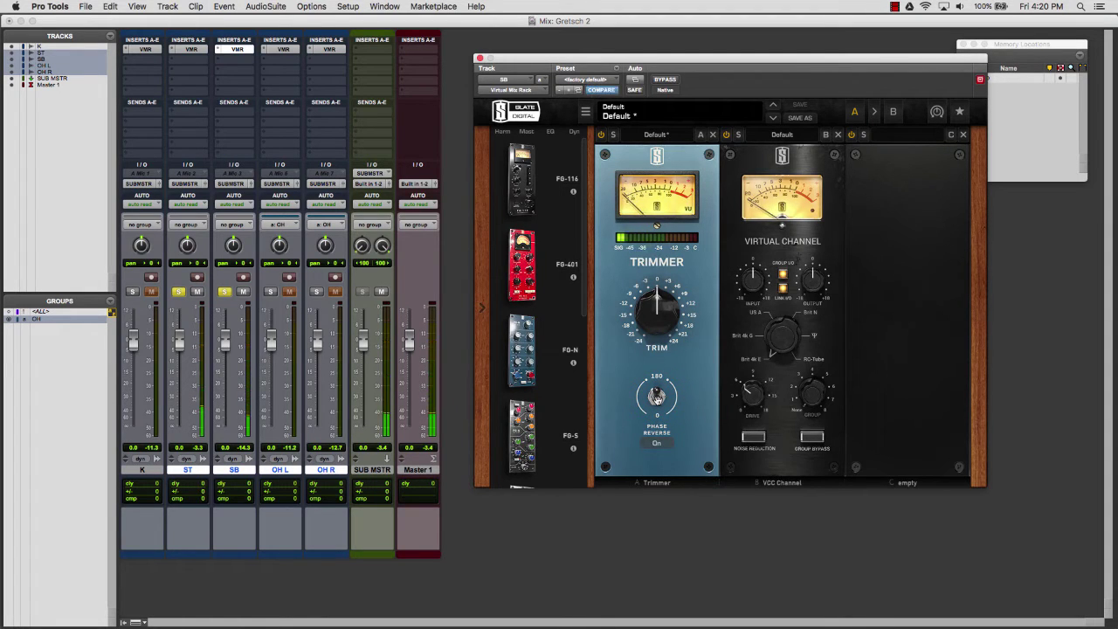
click(657, 398)
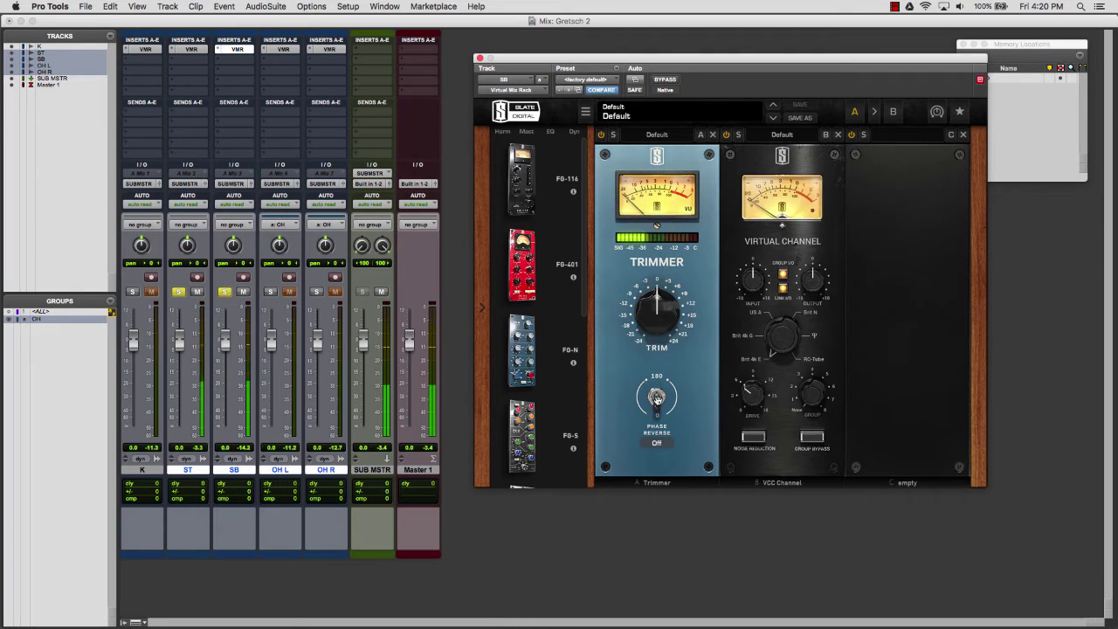
drag(657, 311, 661, 334)
click(657, 398)
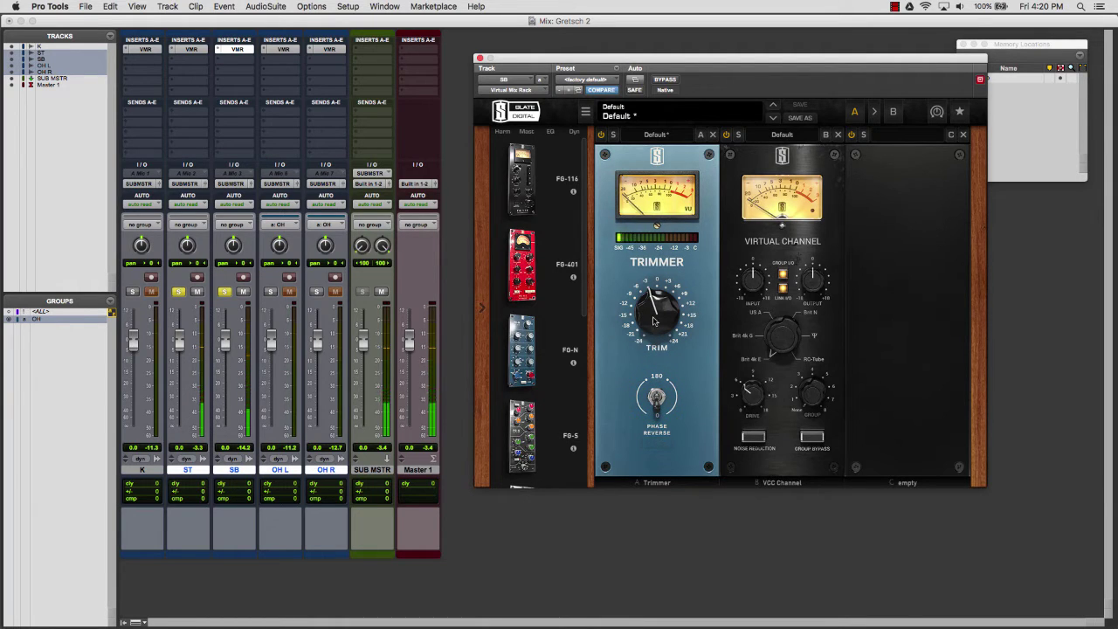
alt+click(654, 321)
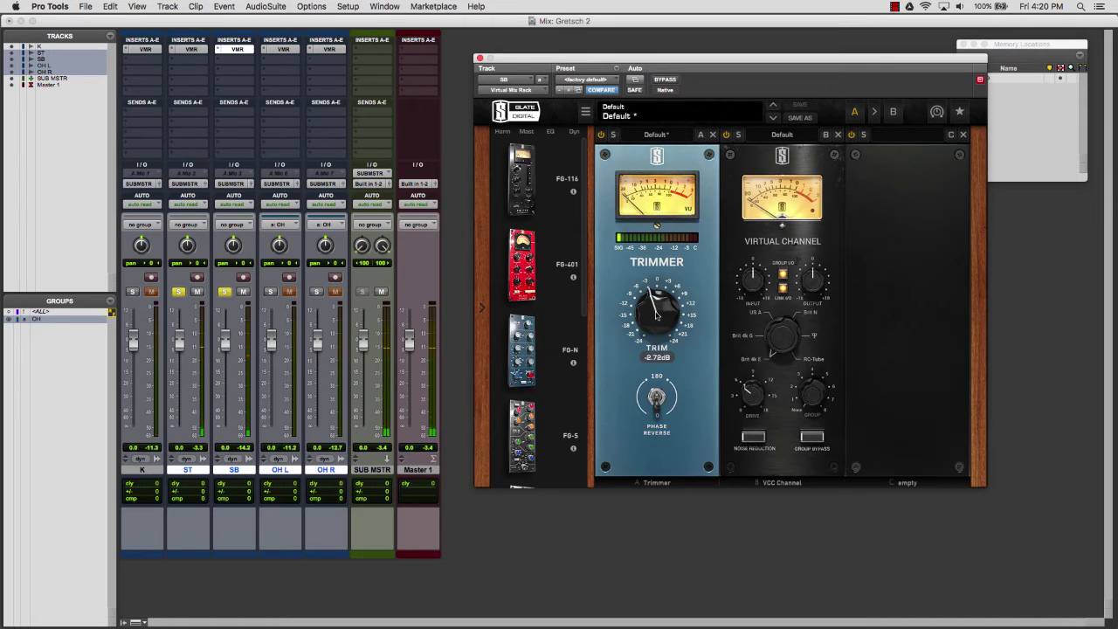
click(480, 58)
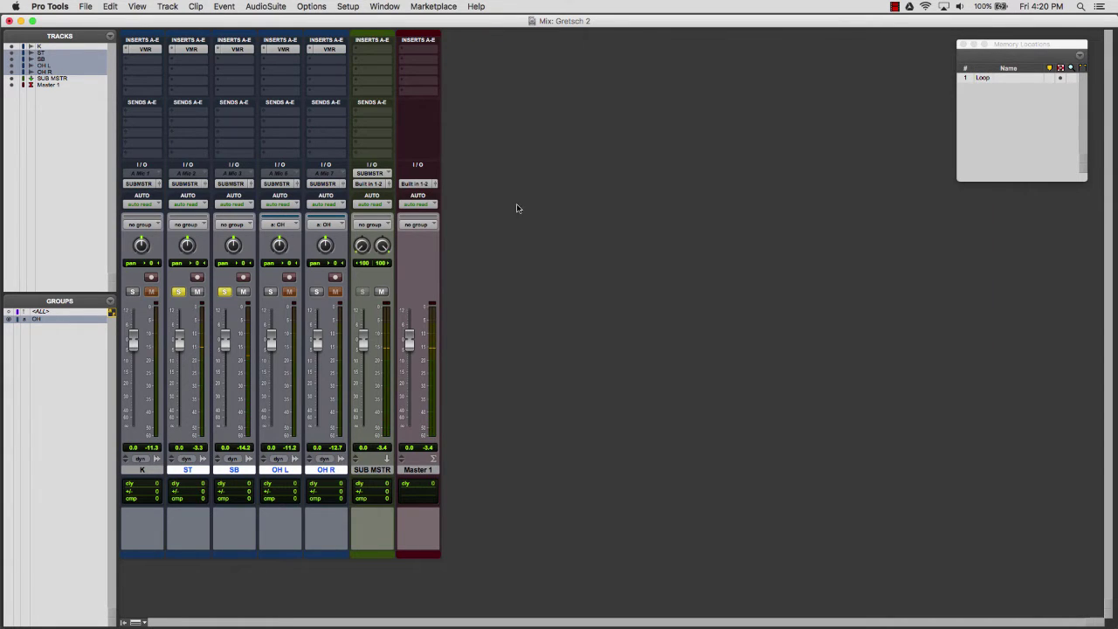
Un-solo the SB and ST tracks to hear the full drum mix, and stop playback.
click(224, 293)
click(178, 293)
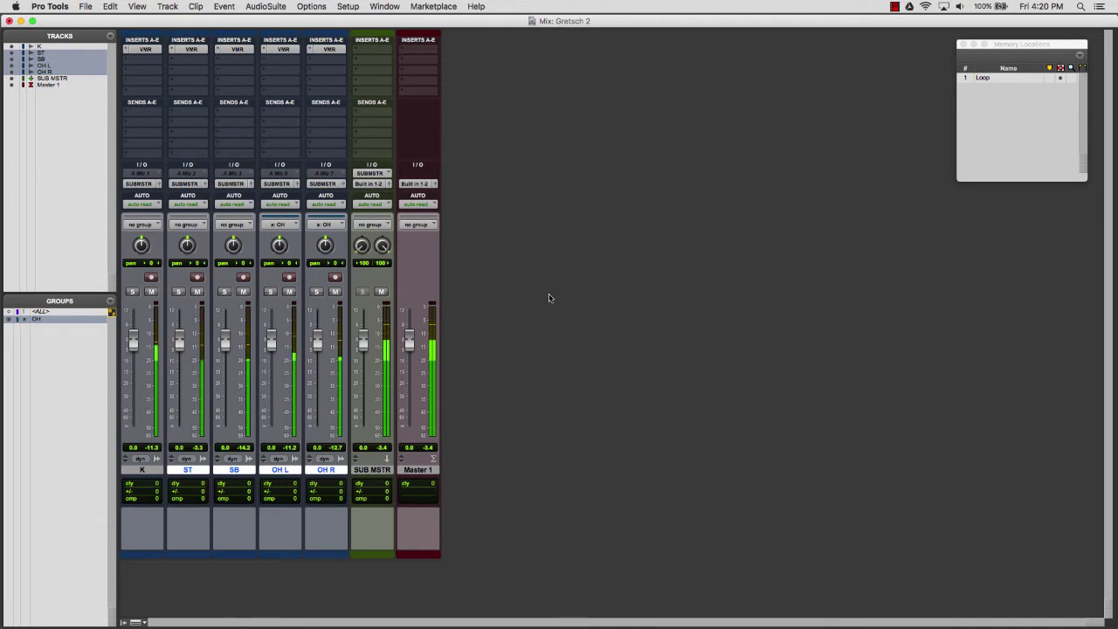
key(space)
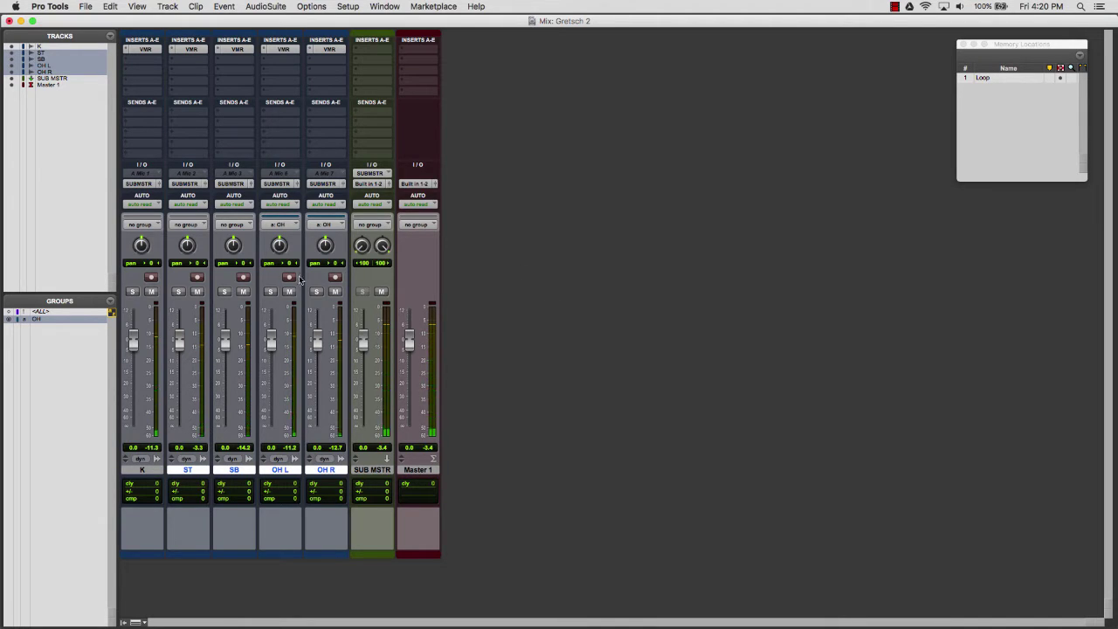
Open the Virtual Mix Rack on OH L, disable the OH group, and solo only OH L.
click(282, 50)
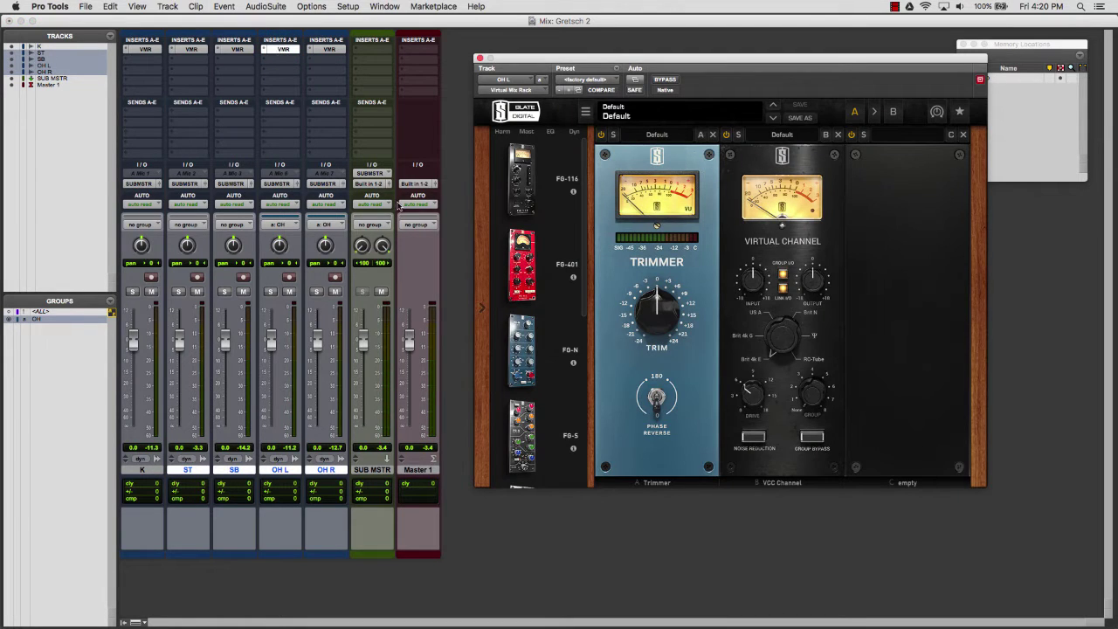
click(270, 291)
click(74, 320)
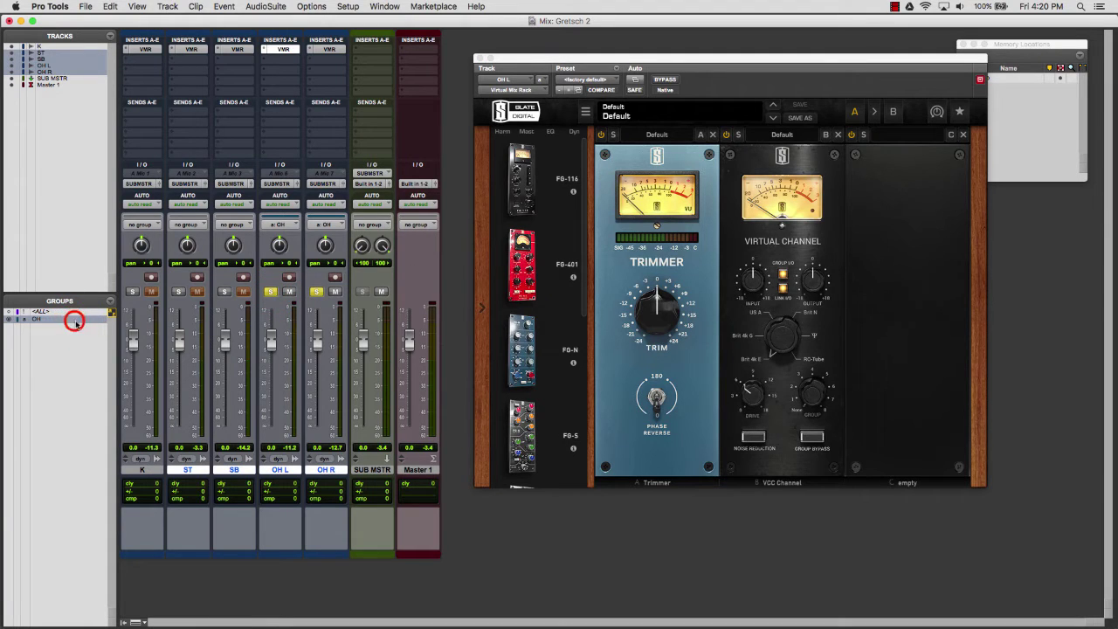
click(315, 293)
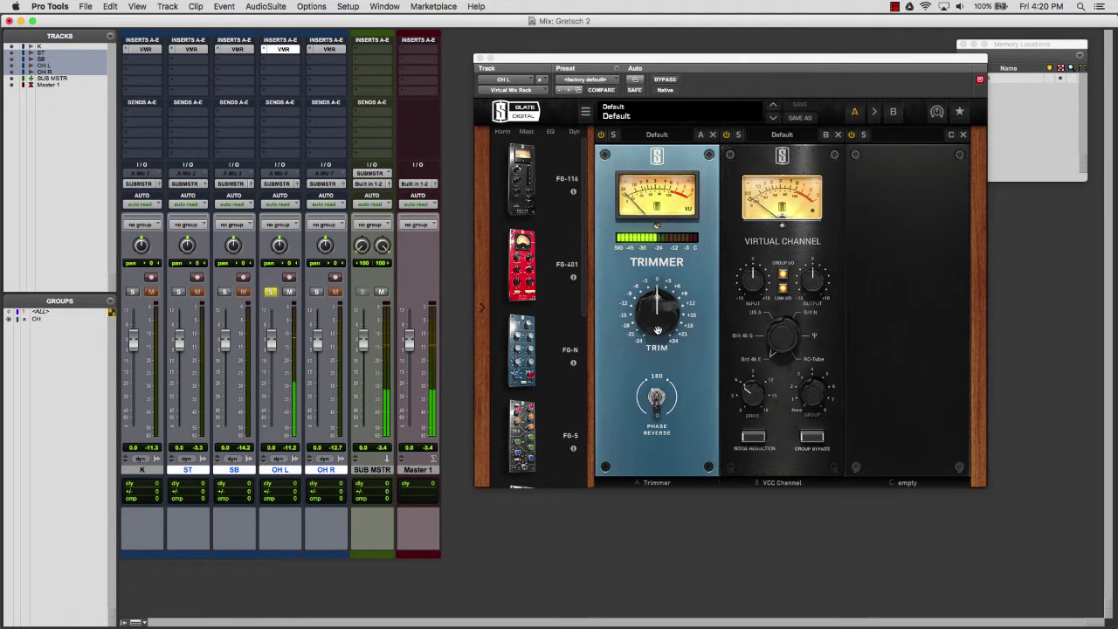
Raise OH L's Trimmer to about +4.5 dB, and set the Virtual Channel to US A with more input and about 11 dB of drive.
click(658, 330)
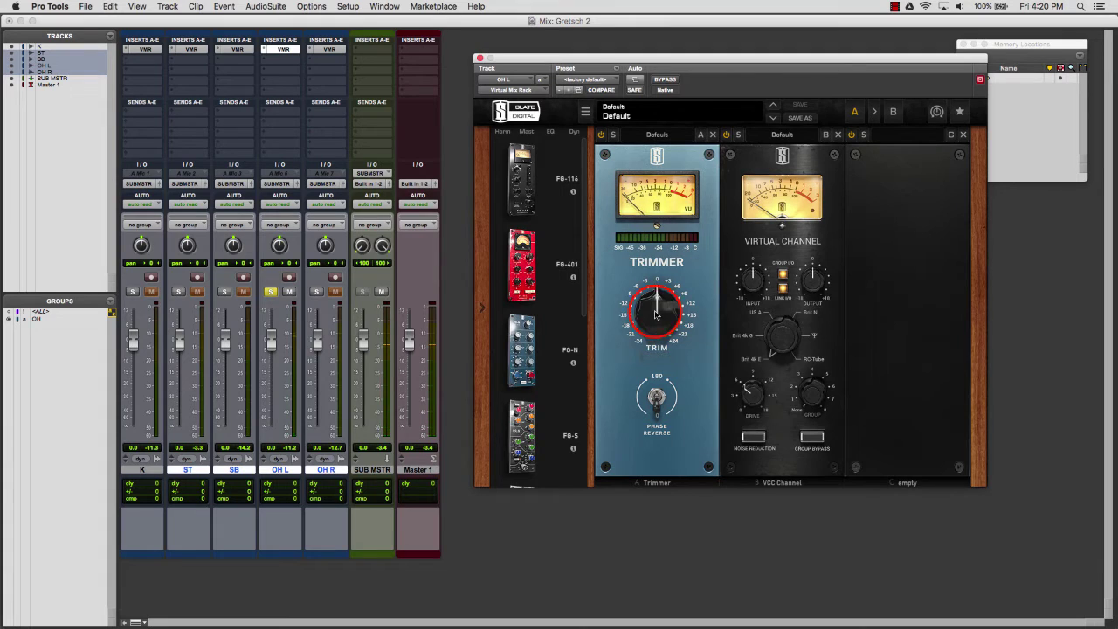
drag(657, 315, 653, 299)
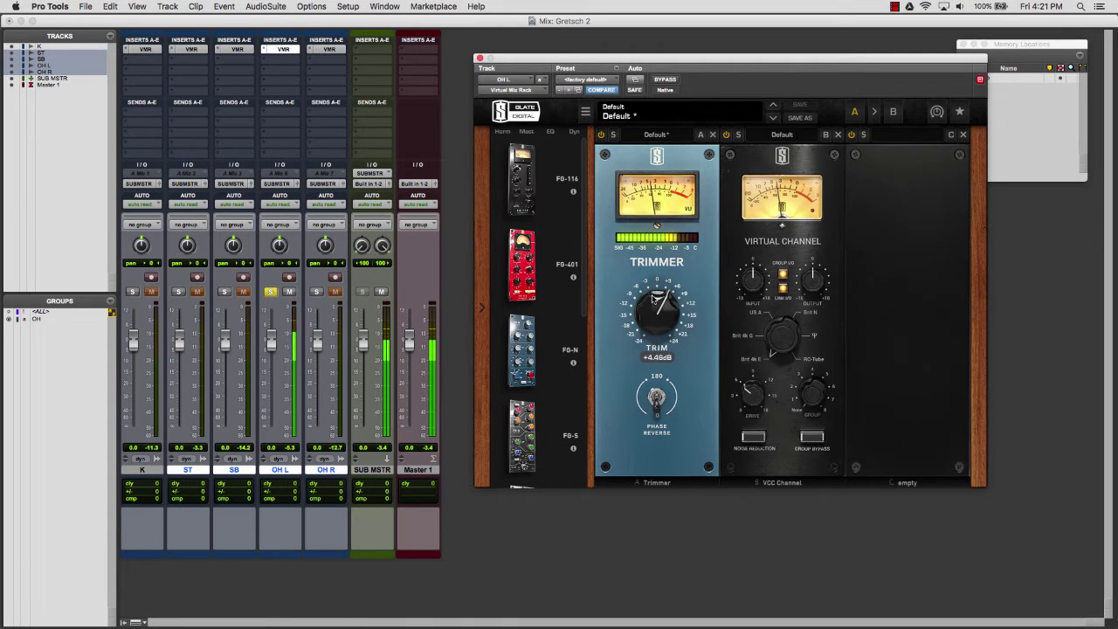
drag(747, 287, 751, 271)
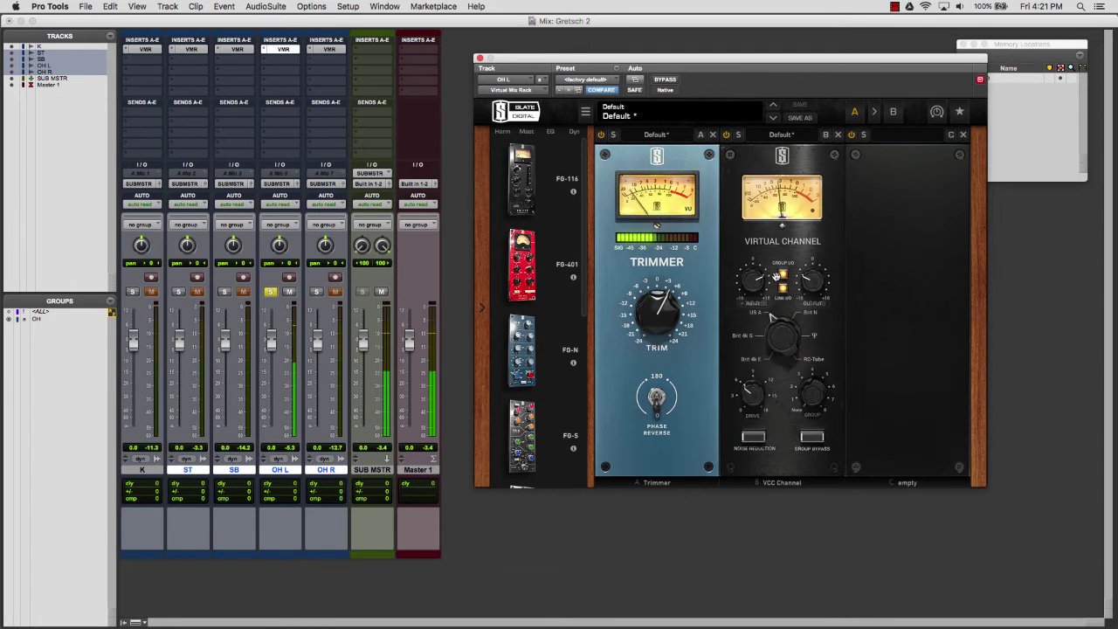
drag(753, 395, 752, 369)
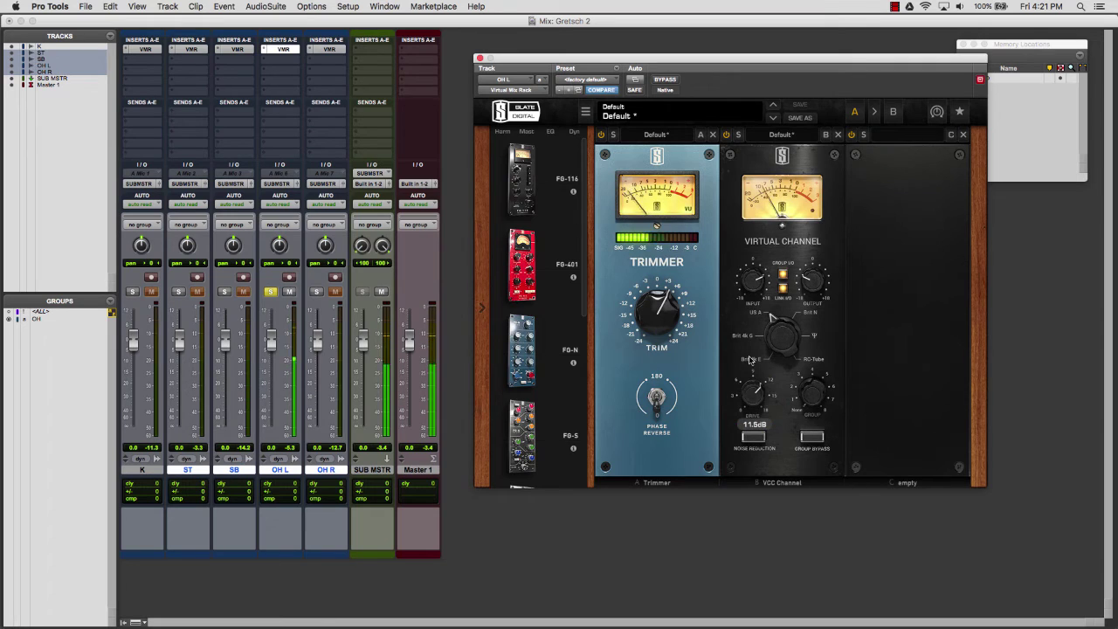
drag(750, 368, 752, 345)
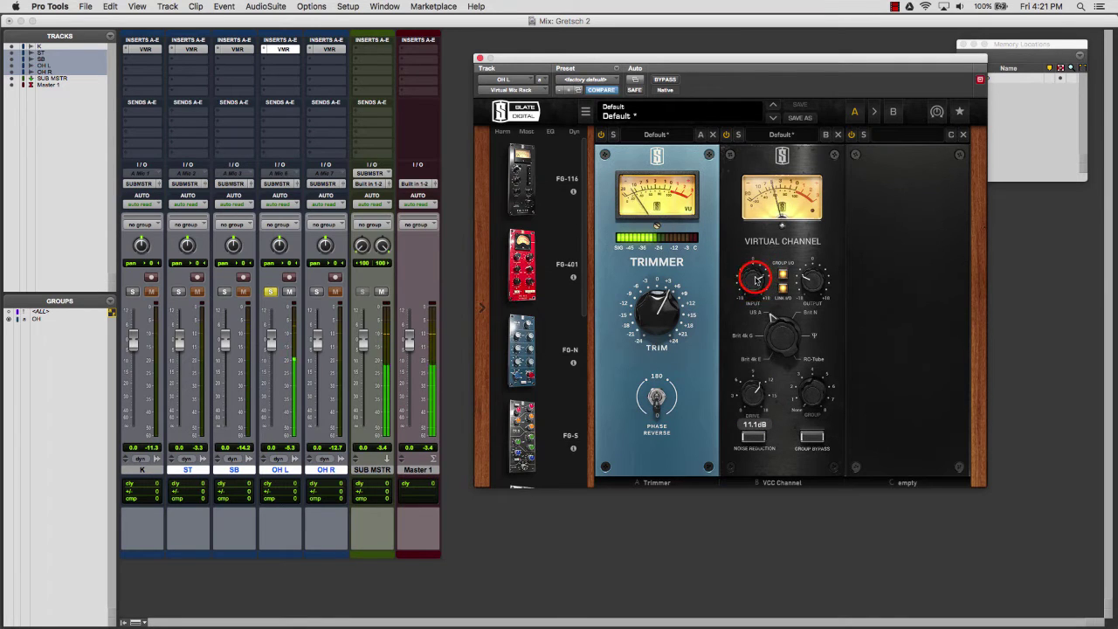
drag(755, 278, 757, 292)
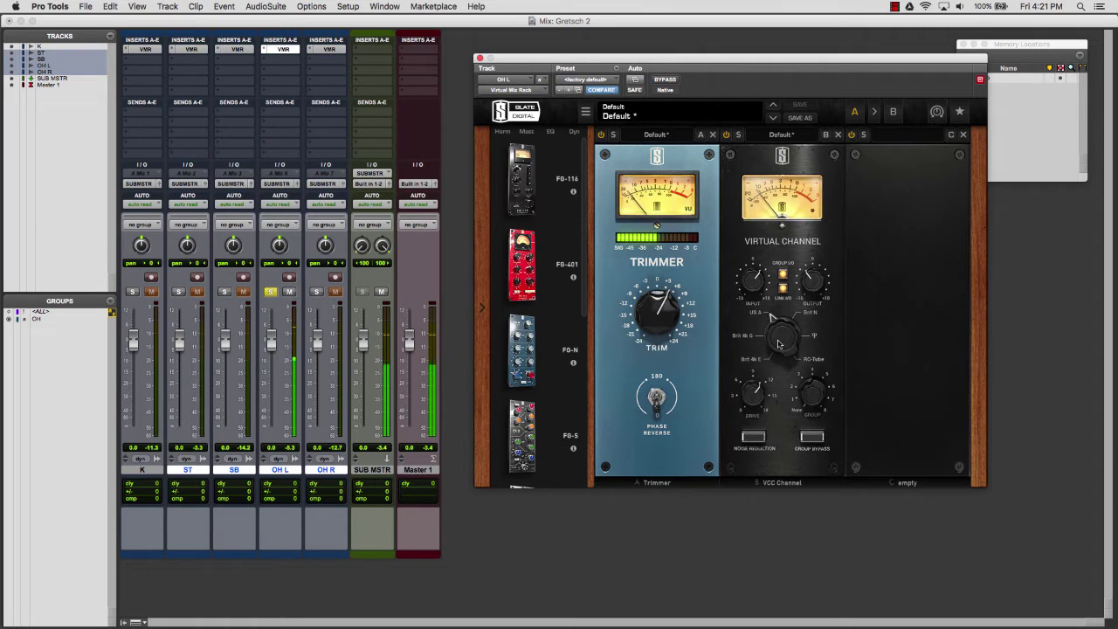
Add an FG-S EQ to the rack, hide the module browser, and raise the Trimmer to about +6.6 dB.
click(518, 432)
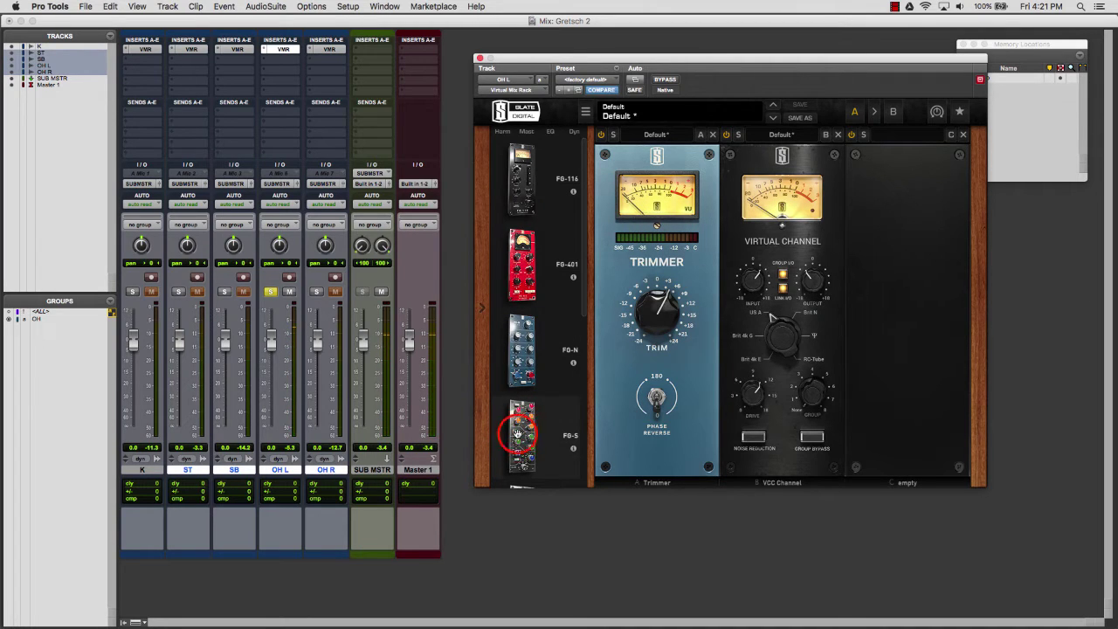
click(480, 306)
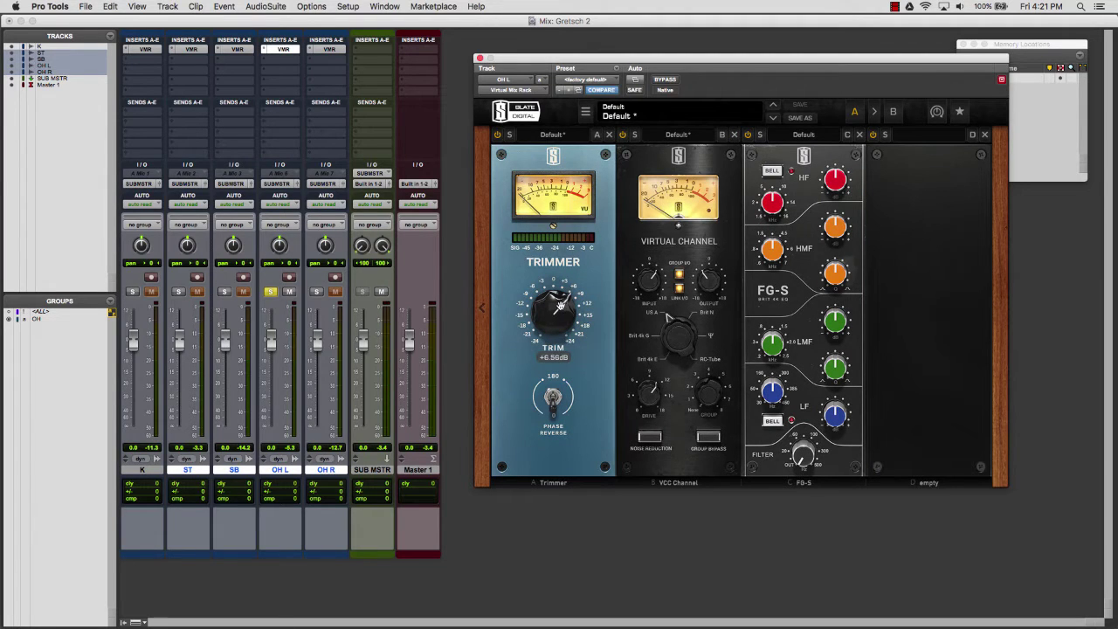
drag(560, 305, 560, 301)
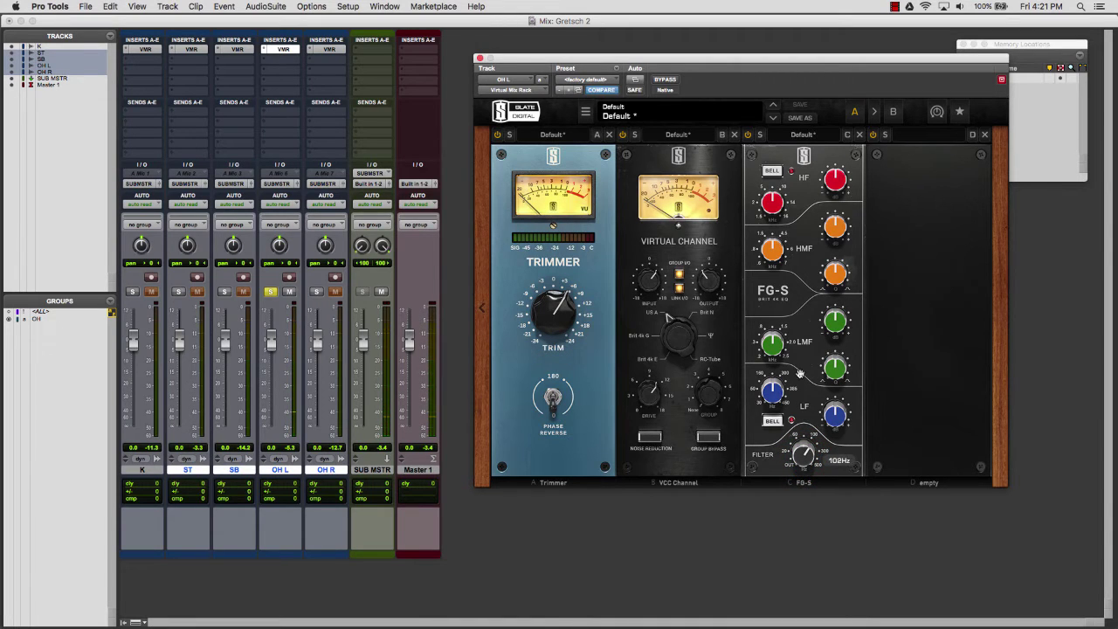
On the FG-S, boost LF by about 14.3 dB, cut LMF at a lower frequency, and set the high-pass filter to about 164 Hz.
drag(805, 459, 834, 407)
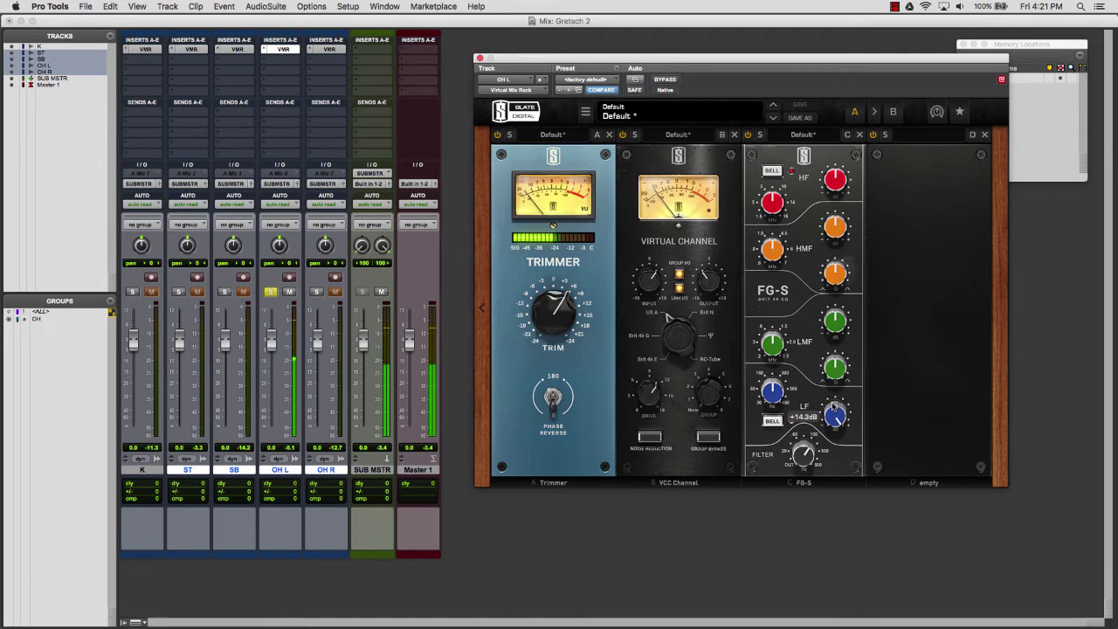
drag(772, 342, 775, 376)
drag(838, 321, 838, 355)
drag(775, 343, 766, 349)
drag(833, 363, 829, 402)
drag(835, 322, 836, 321)
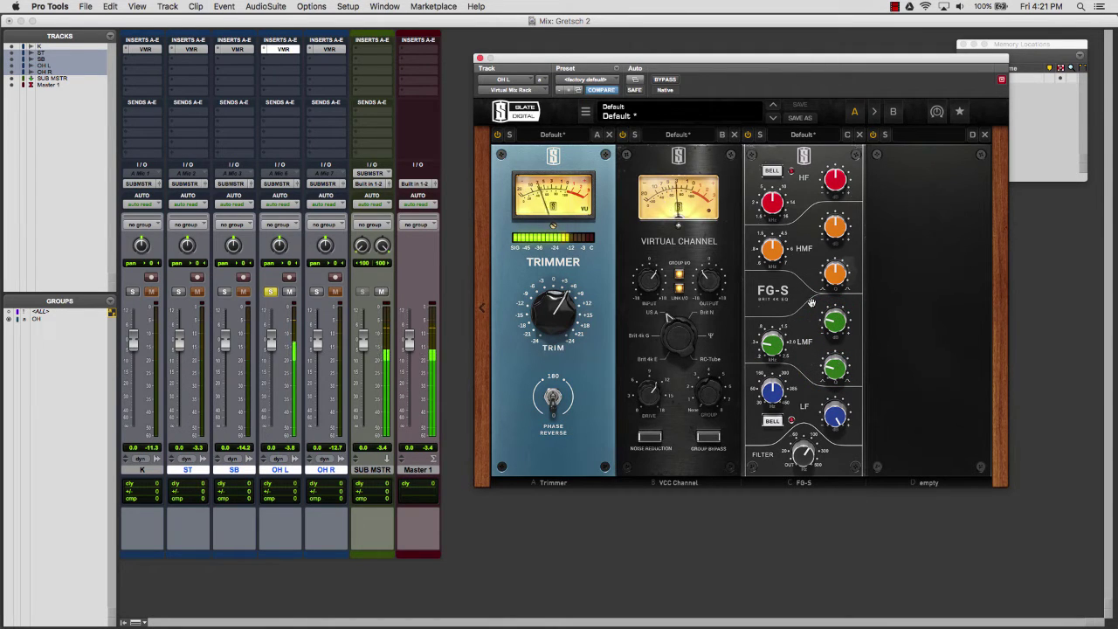
drag(803, 452, 804, 450)
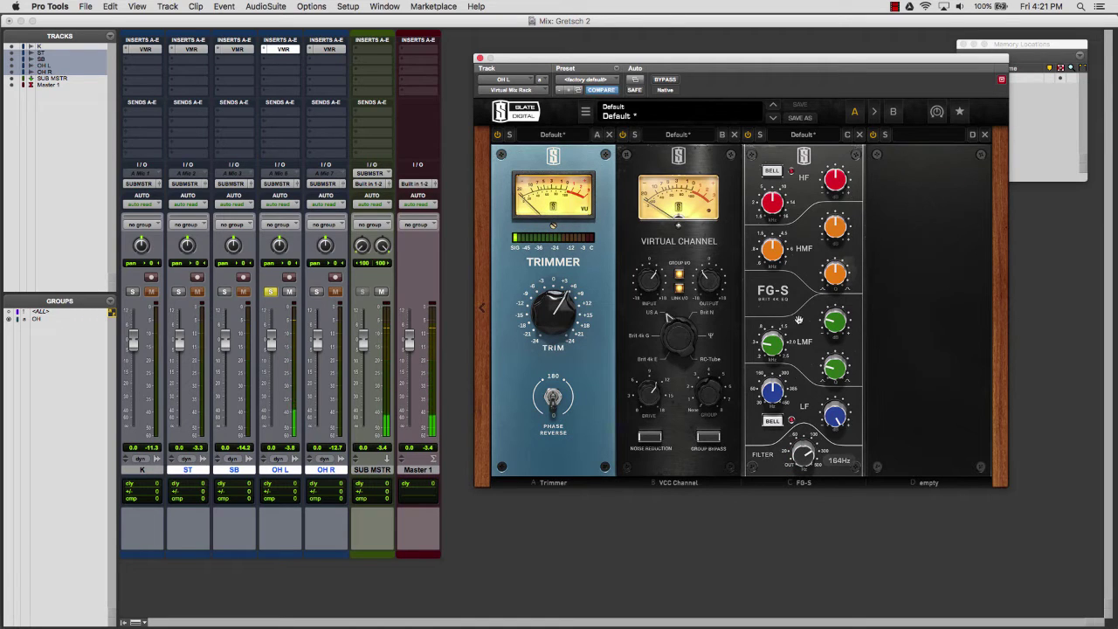
Try boosting the FG-S's HMF band while sweeping its frequency up to 7 kHz.
click(835, 229)
drag(834, 229, 835, 218)
drag(772, 252, 770, 206)
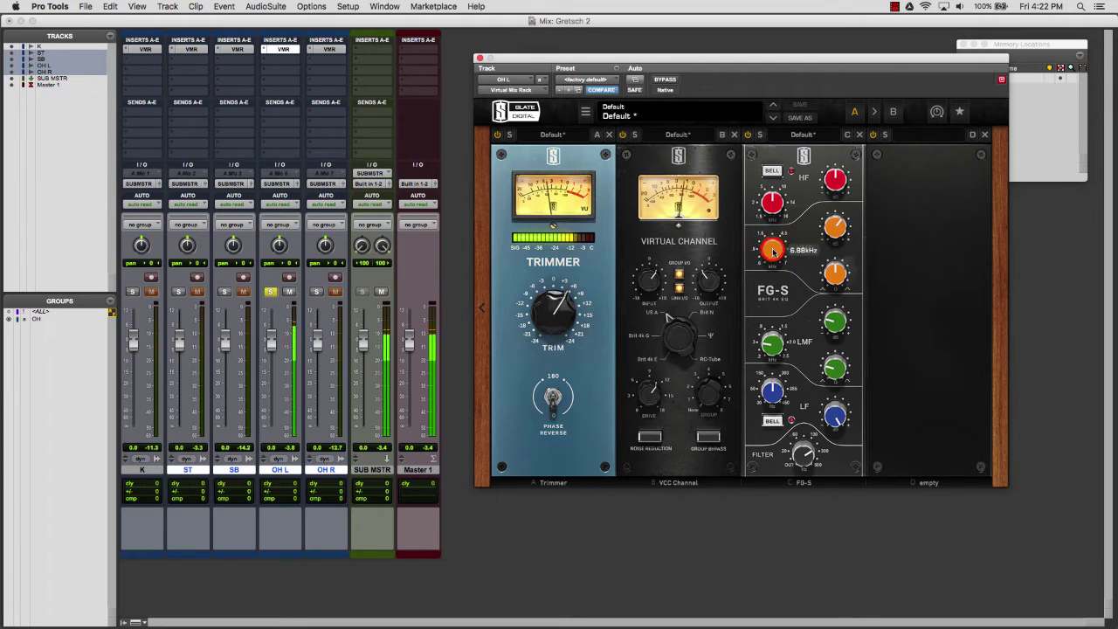
click(834, 234)
drag(833, 234, 835, 221)
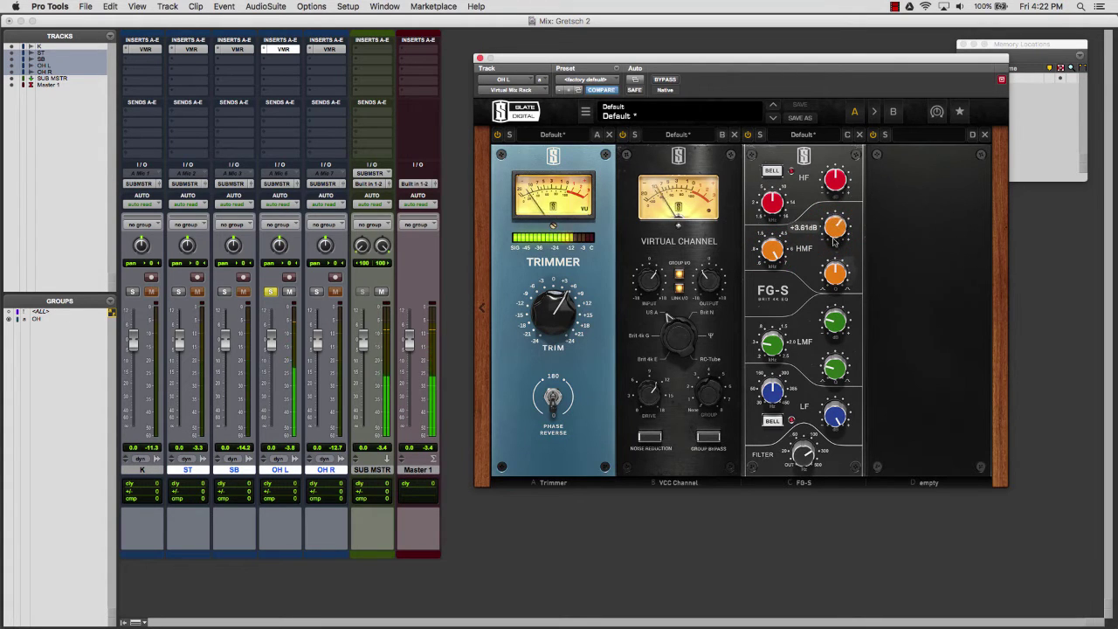
click(770, 250)
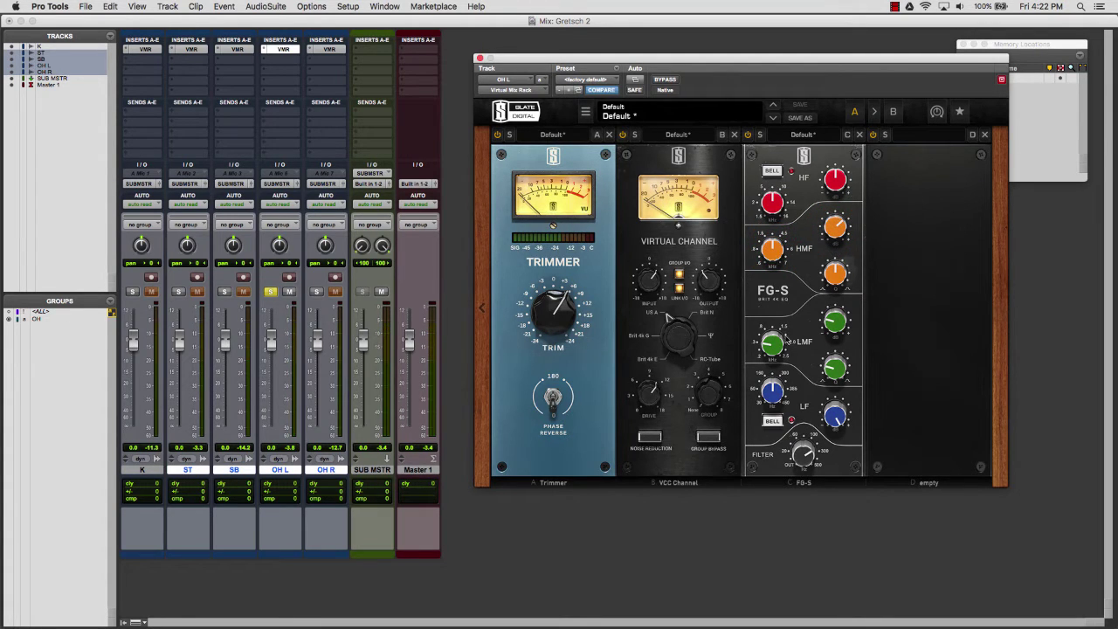
click(772, 250)
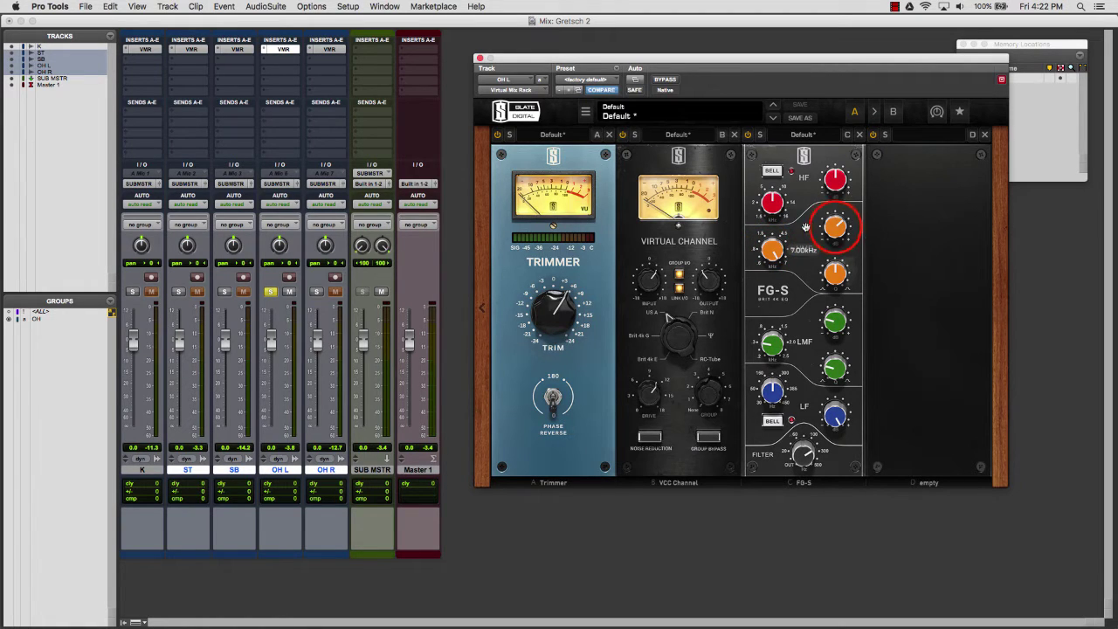
Cut the FG-S's HMF band by about 6.2 dB and set its frequency to about 6 kHz.
click(836, 226)
click(832, 228)
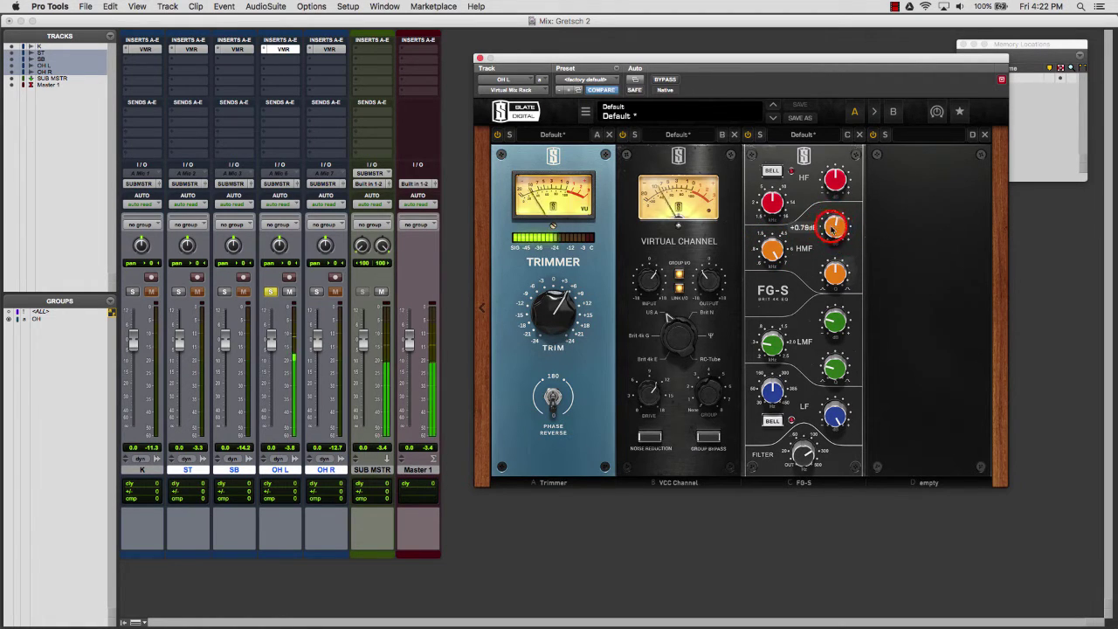
click(774, 255)
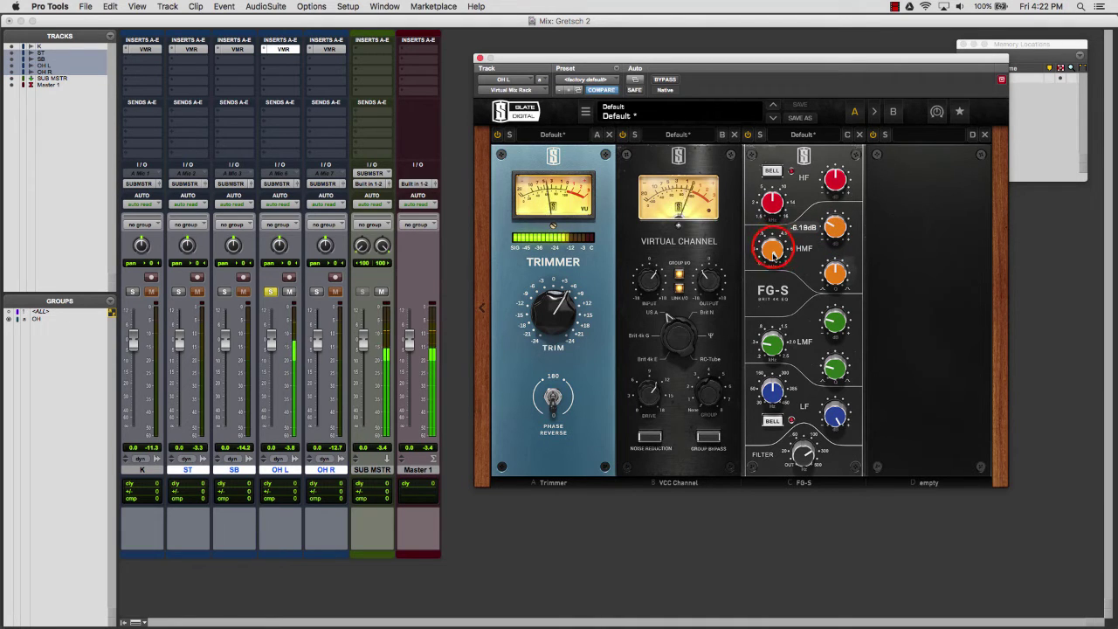
drag(774, 253, 772, 281)
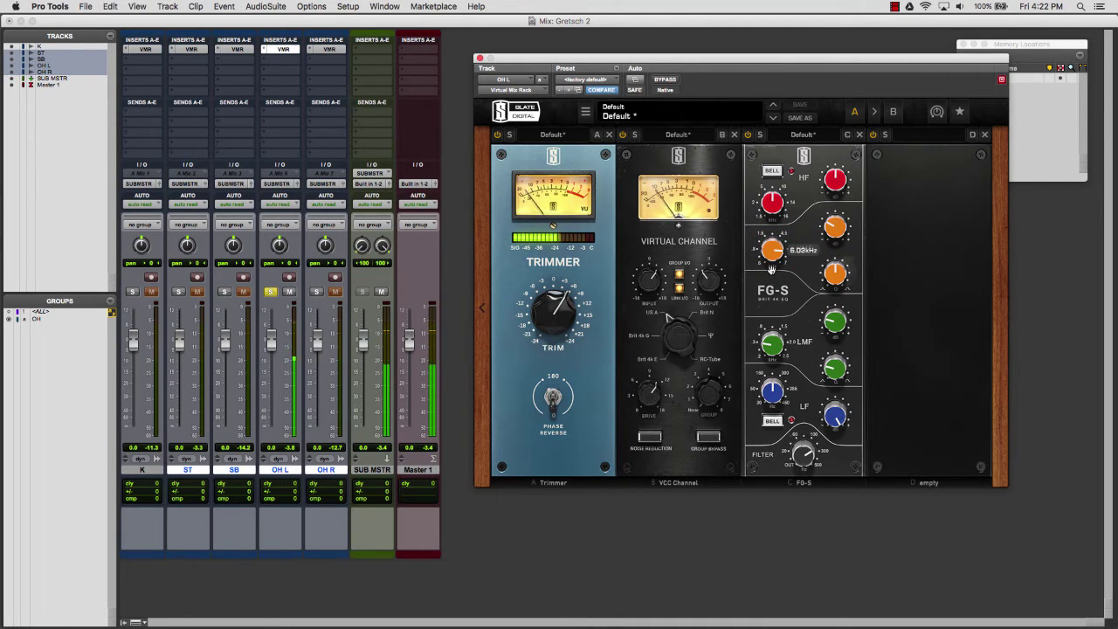
Set the HMF band's Q to about 1.5 and deepen its cut to about -12 dB.
drag(842, 274, 838, 295)
click(836, 232)
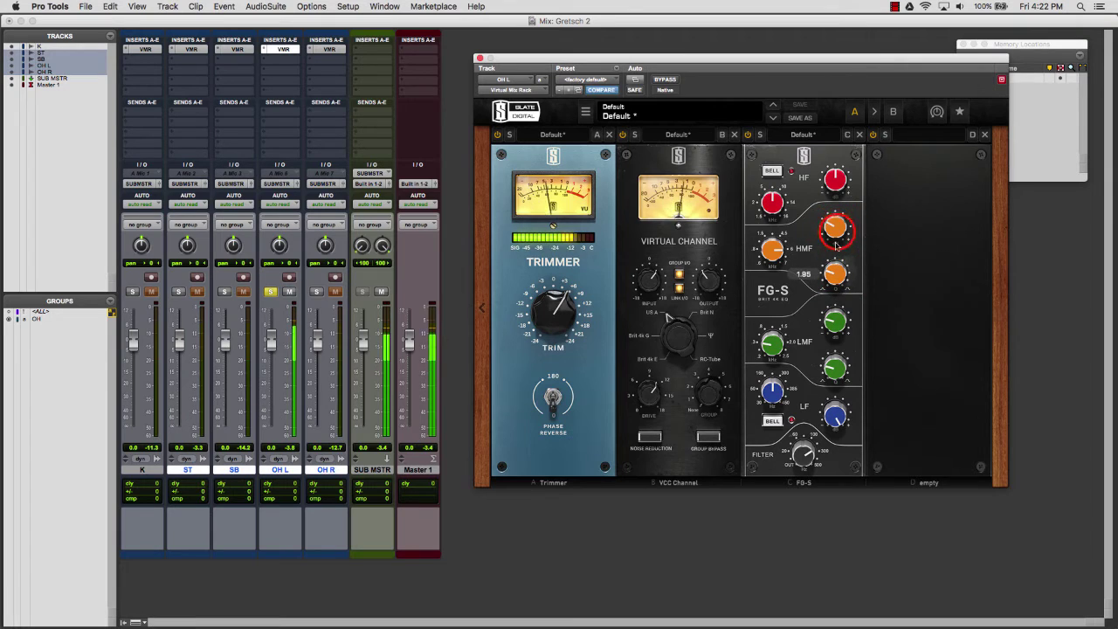
drag(836, 246, 836, 281)
click(834, 226)
drag(834, 225, 835, 233)
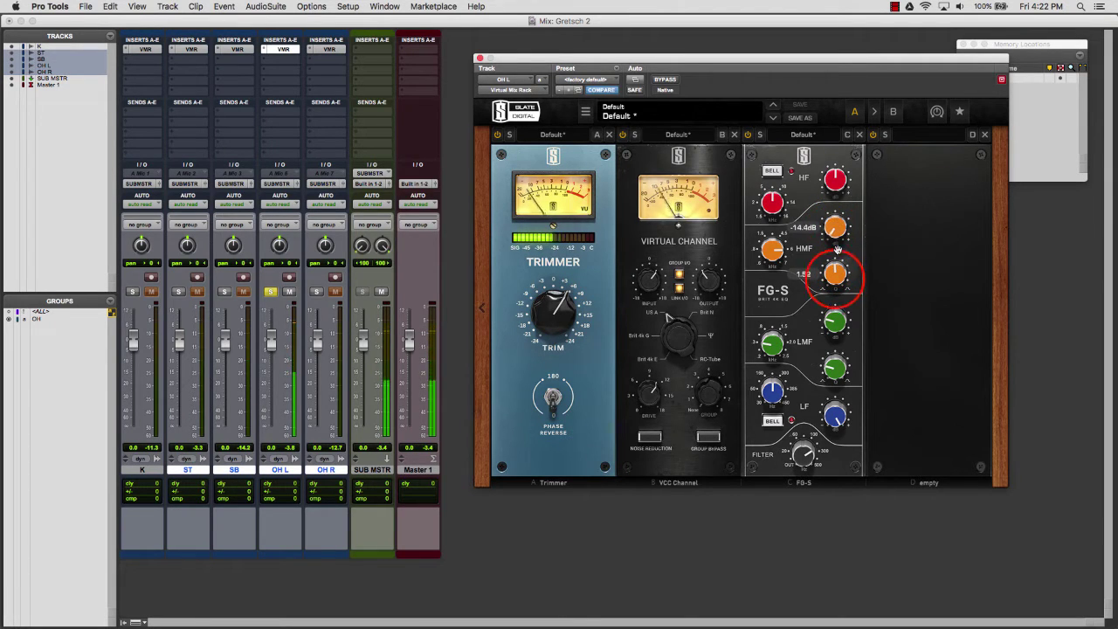
drag(835, 277, 834, 279)
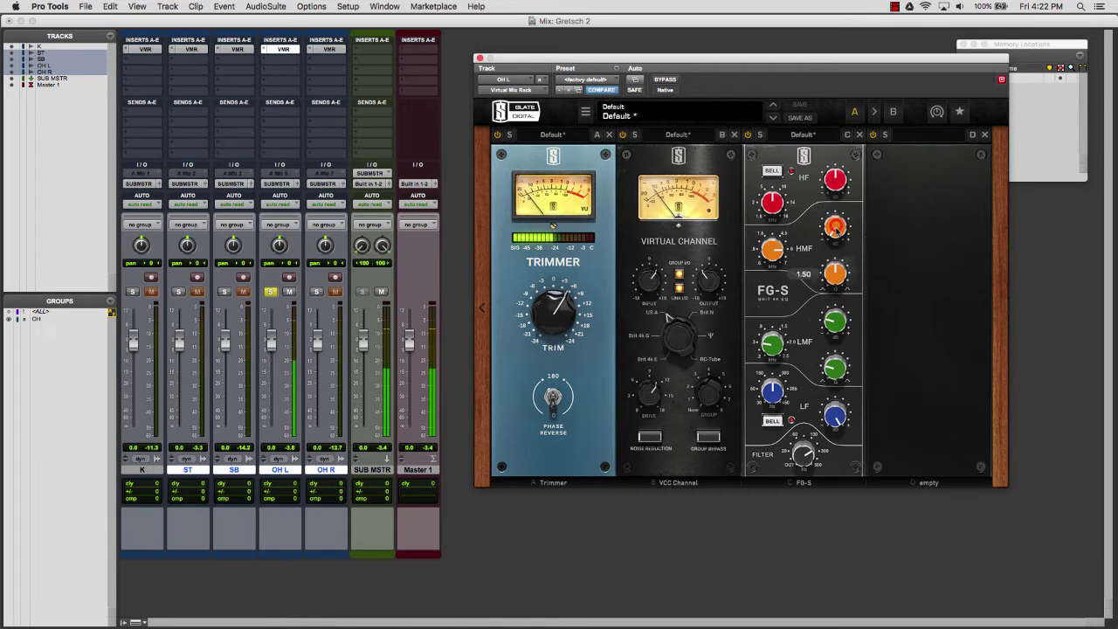
drag(836, 228, 836, 223)
Set the FG-S's HF band to 16 kHz and cut it by about 4.7 dB.
click(769, 201)
drag(769, 202, 770, 193)
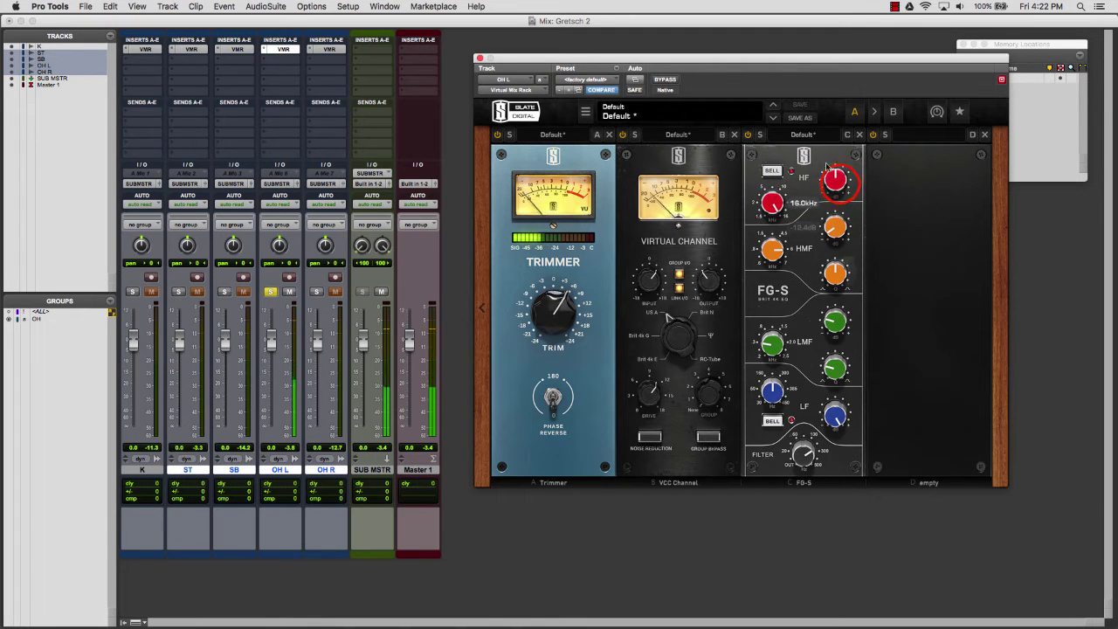
drag(840, 183, 841, 198)
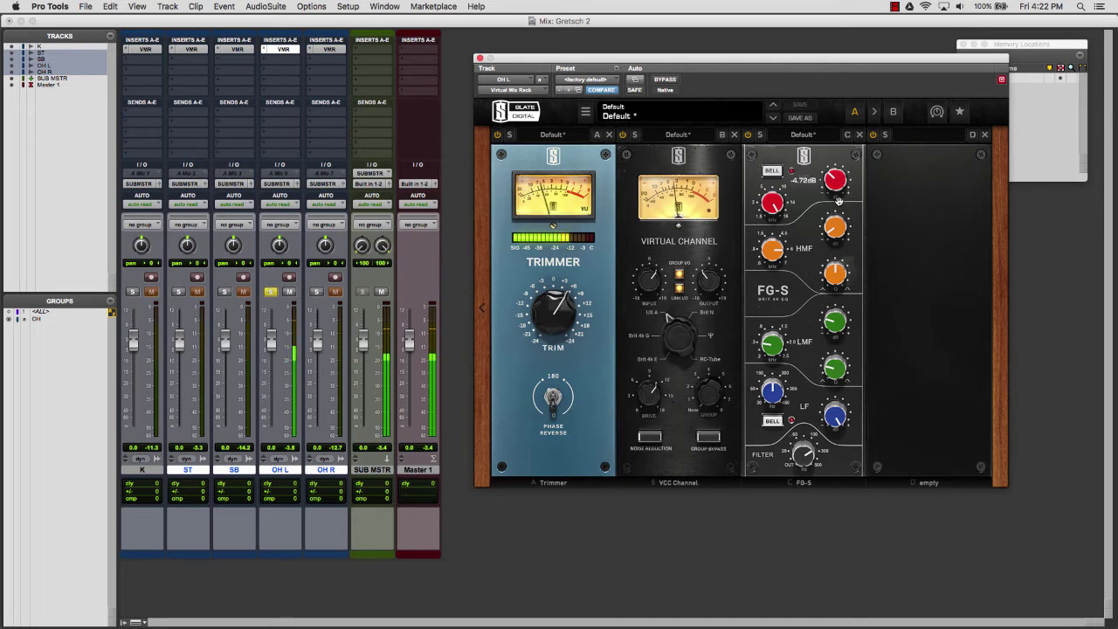
Add an FG-401 compressor after the FG-S and hide the module browser again.
click(480, 308)
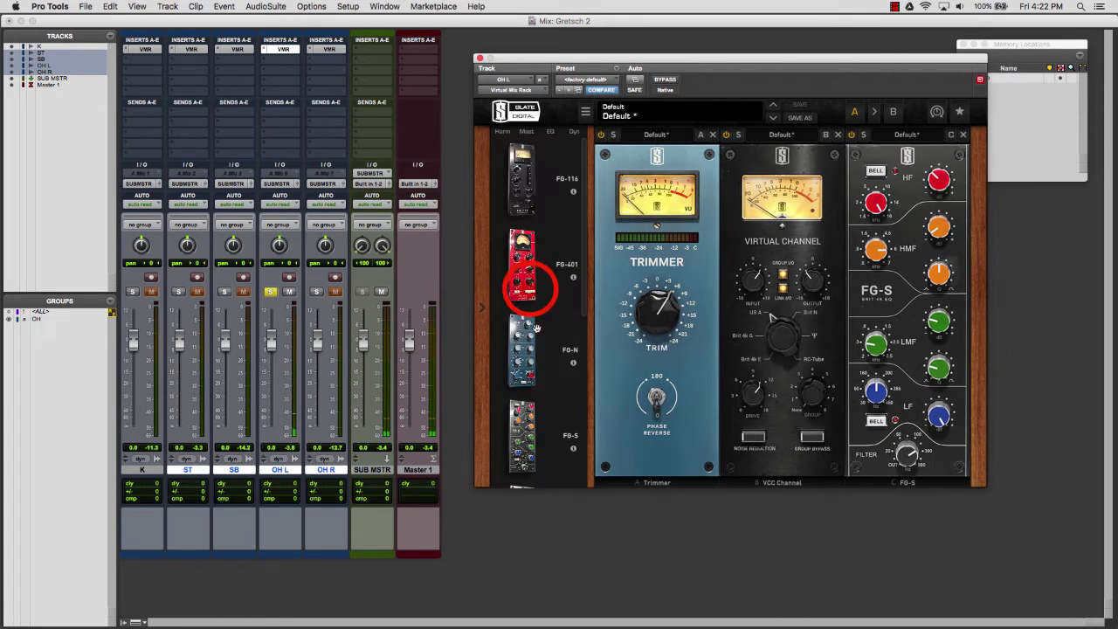
double_click(530, 289)
click(482, 309)
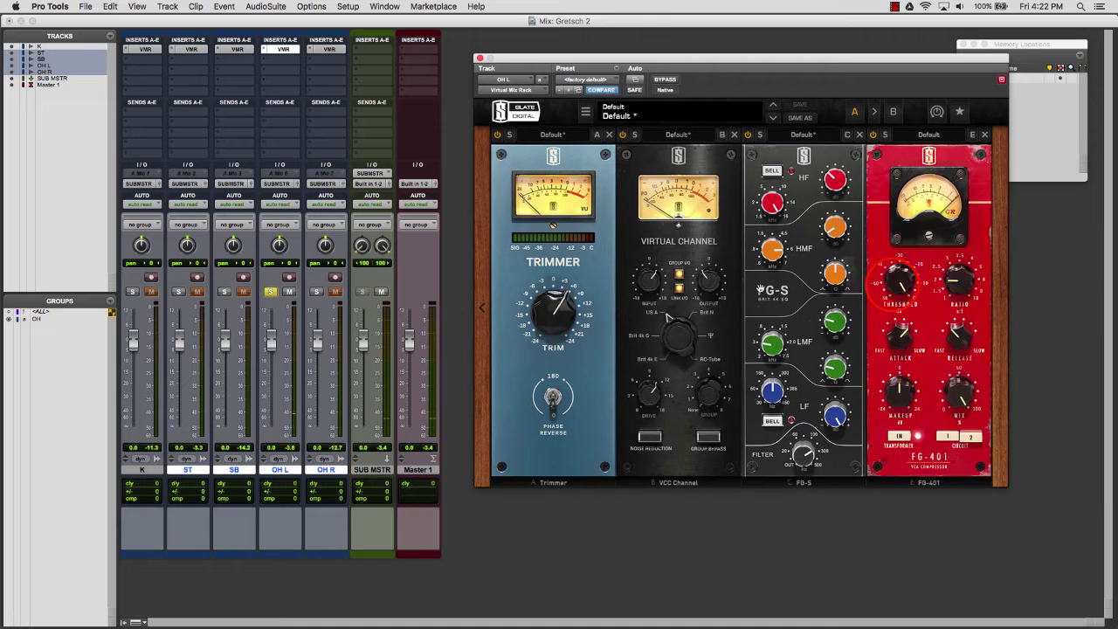
Lower the FG-401's threshold to about -32.5 dB, reduce its wet/dry mix, and ease the threshold back up slightly.
drag(892, 284, 893, 299)
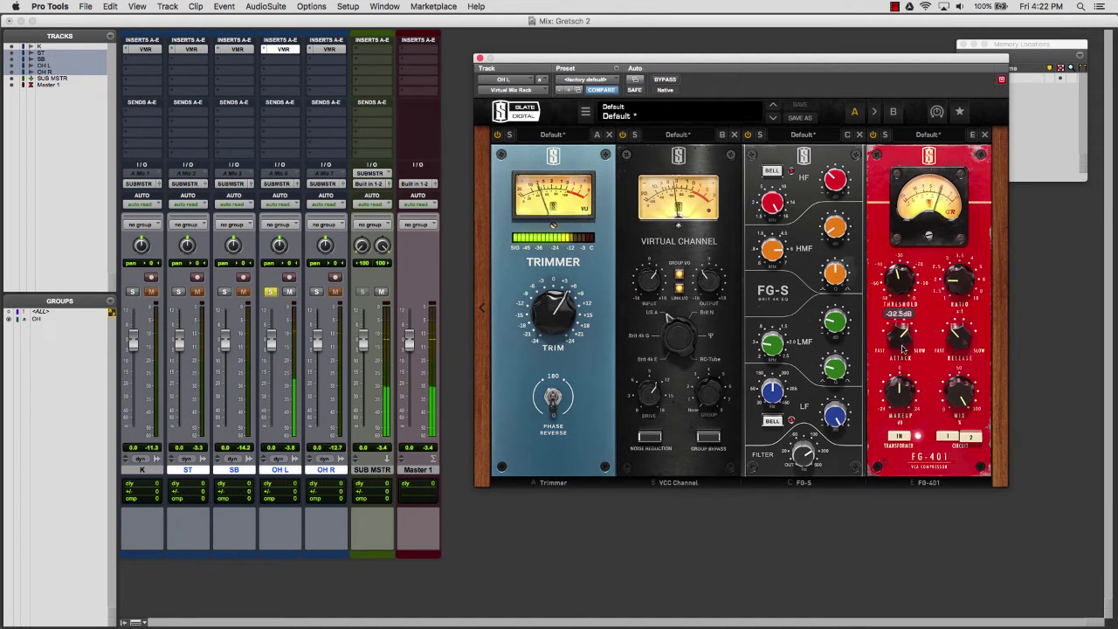
mouse_move(959, 393)
mouse_down()
mouse_move(959, 448)
mouse_move(958, 410)
mouse_up()
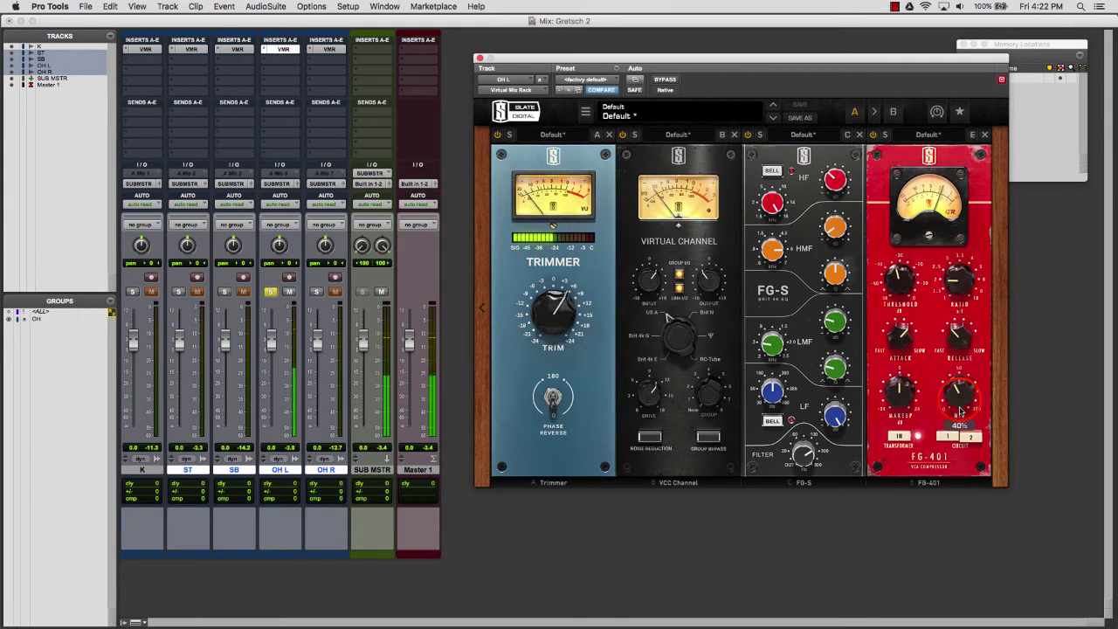
drag(899, 281, 899, 272)
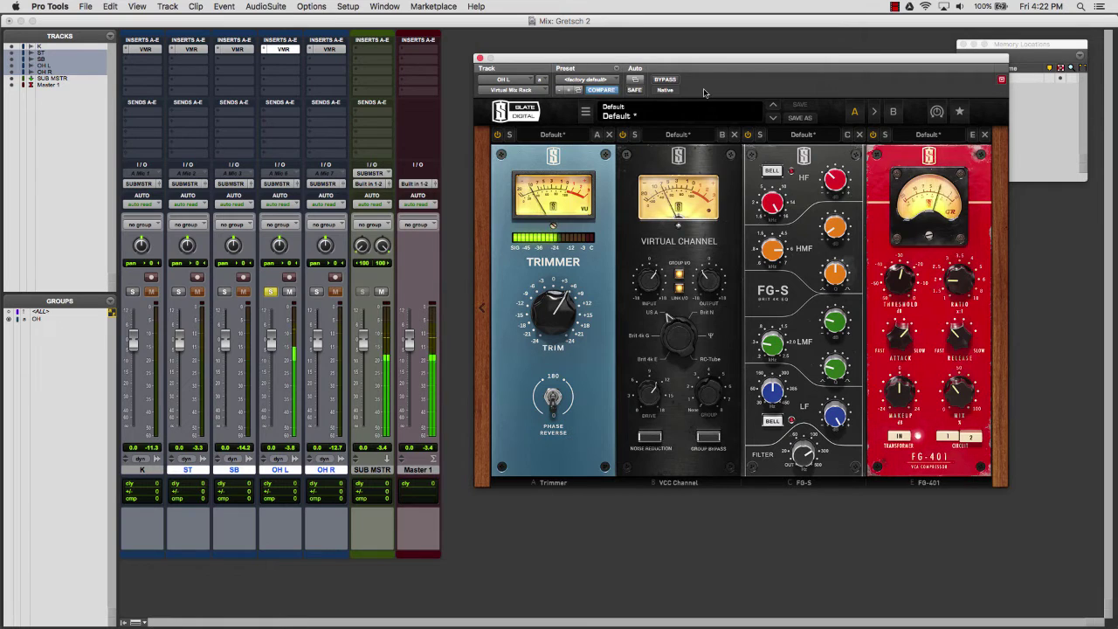
Close and reopen OH L's Virtual Mix Rack, and show its module browser to review the available processors.
click(480, 57)
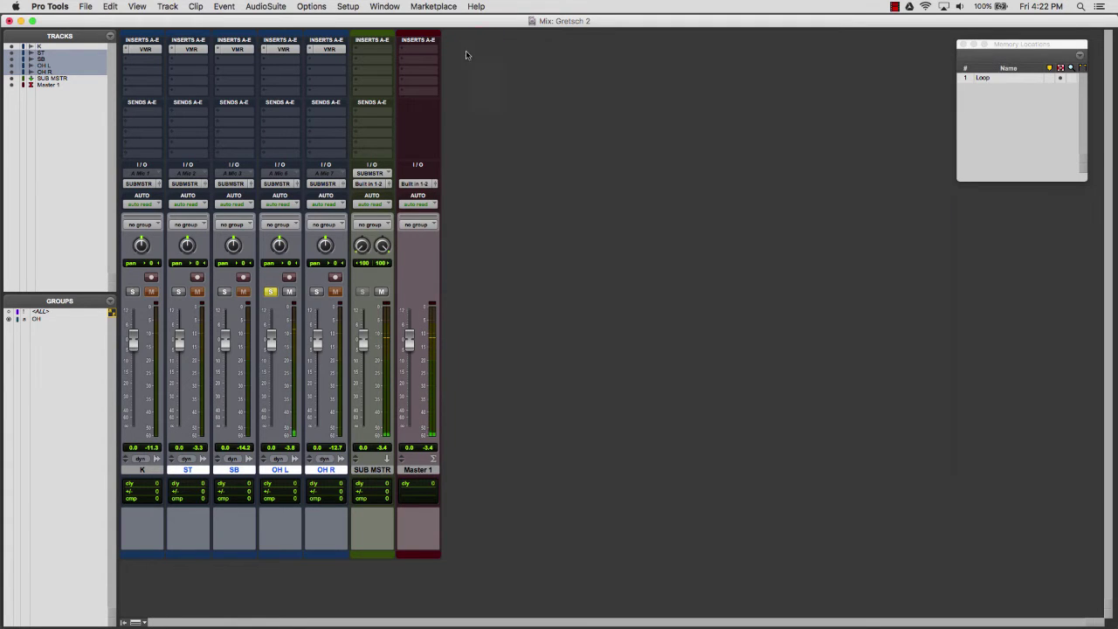
click(279, 49)
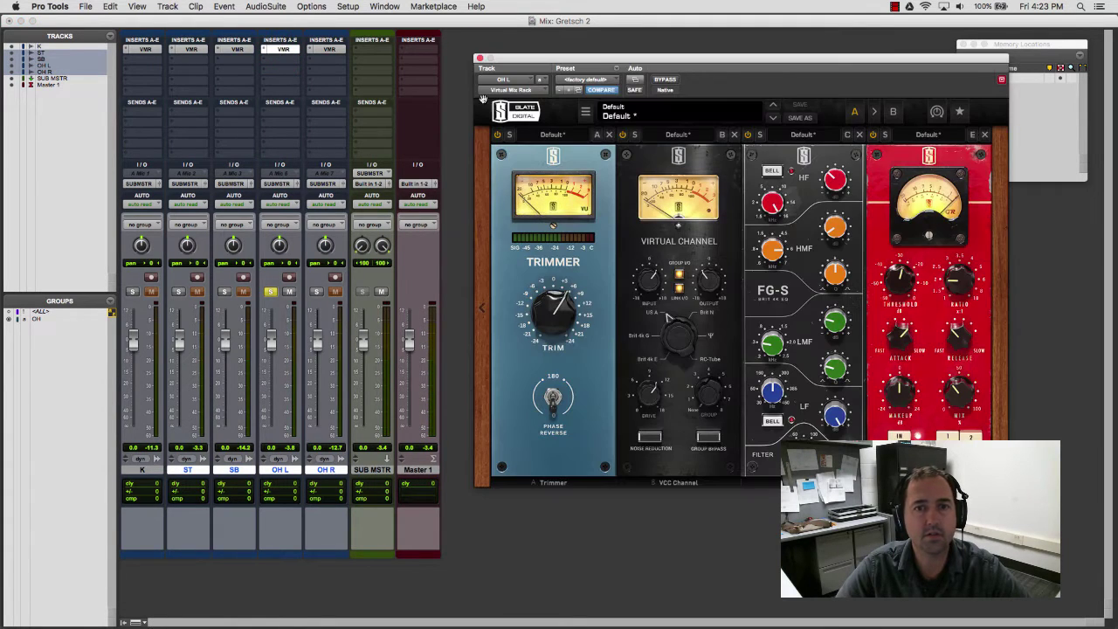
click(481, 307)
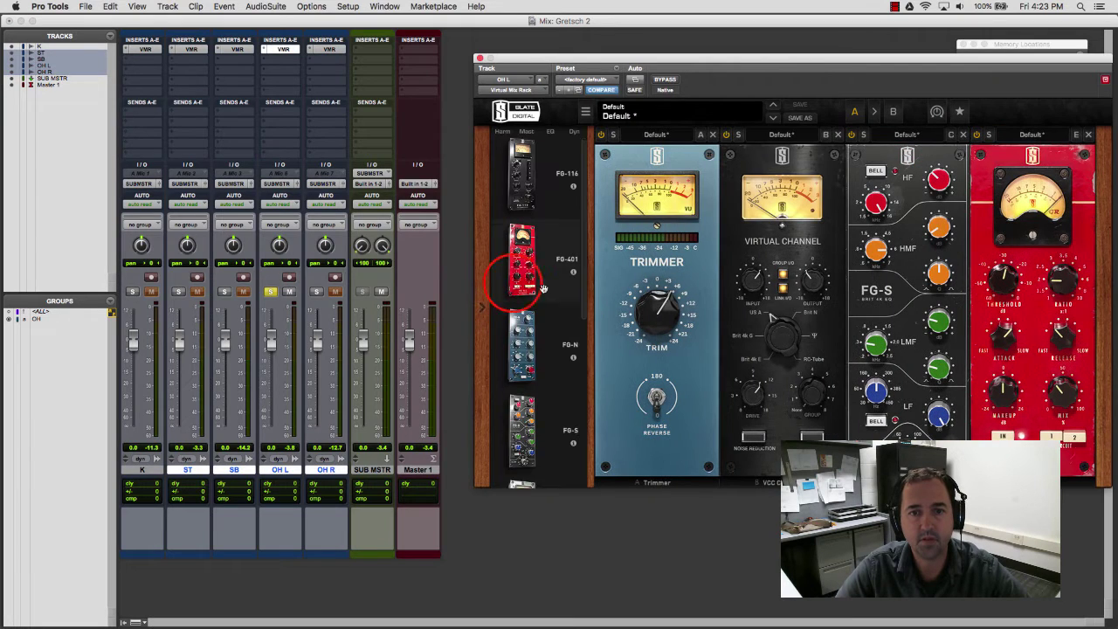
Add a Revival module to OH L's rack, hide the module browser, and place Revival between the FG-S and the FG-401.
scroll(512, 279, down, 5)
click(514, 281)
click(483, 305)
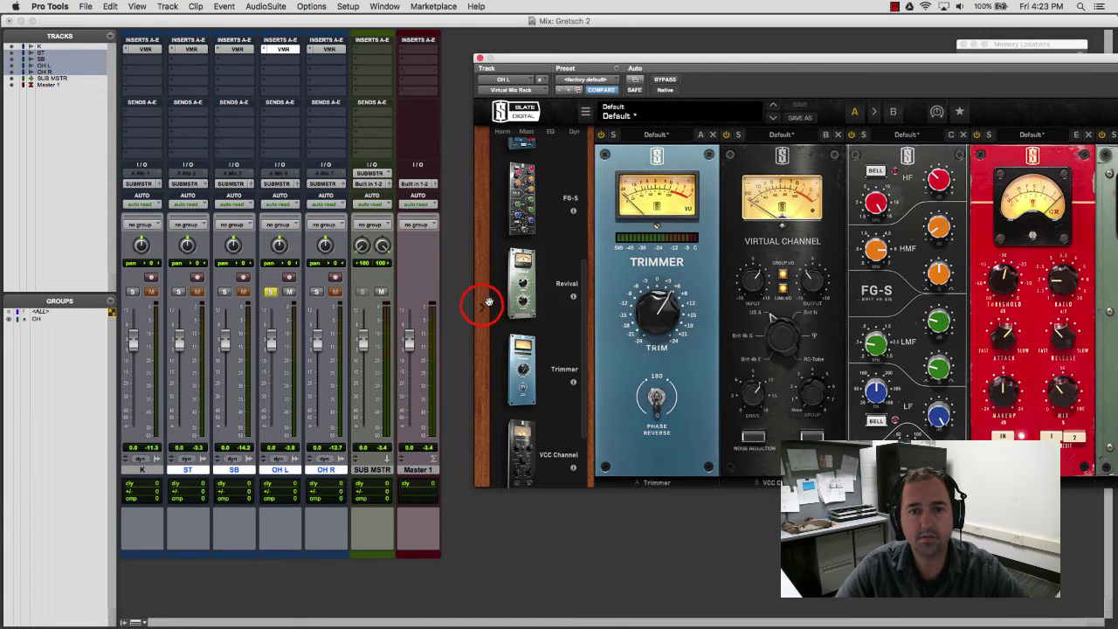
drag(1055, 270, 960, 275)
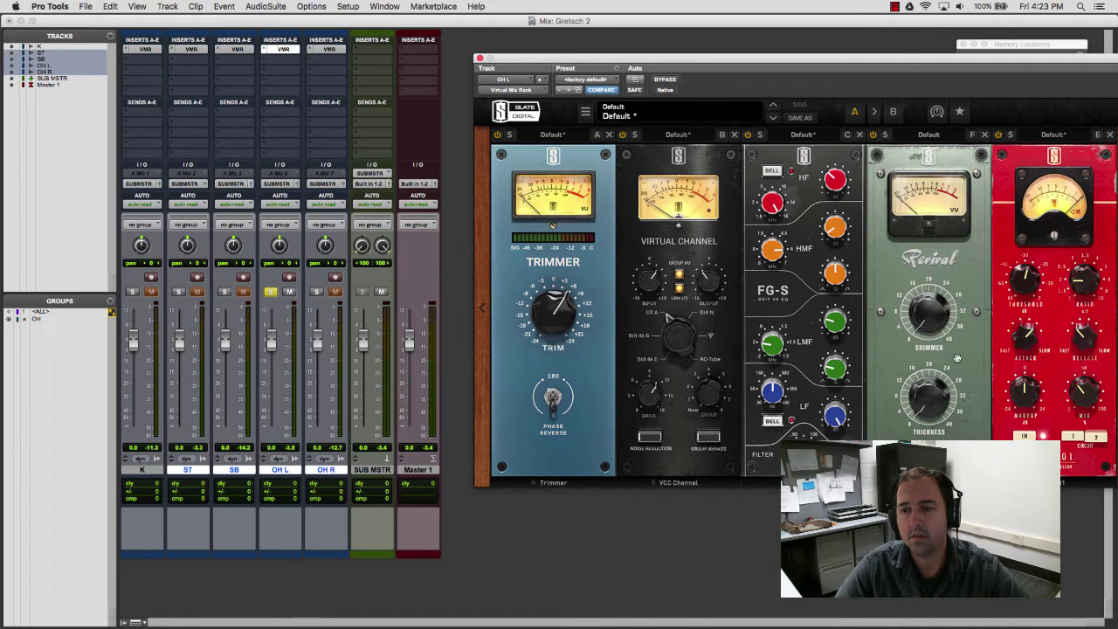
drag(929, 63, 560, 66)
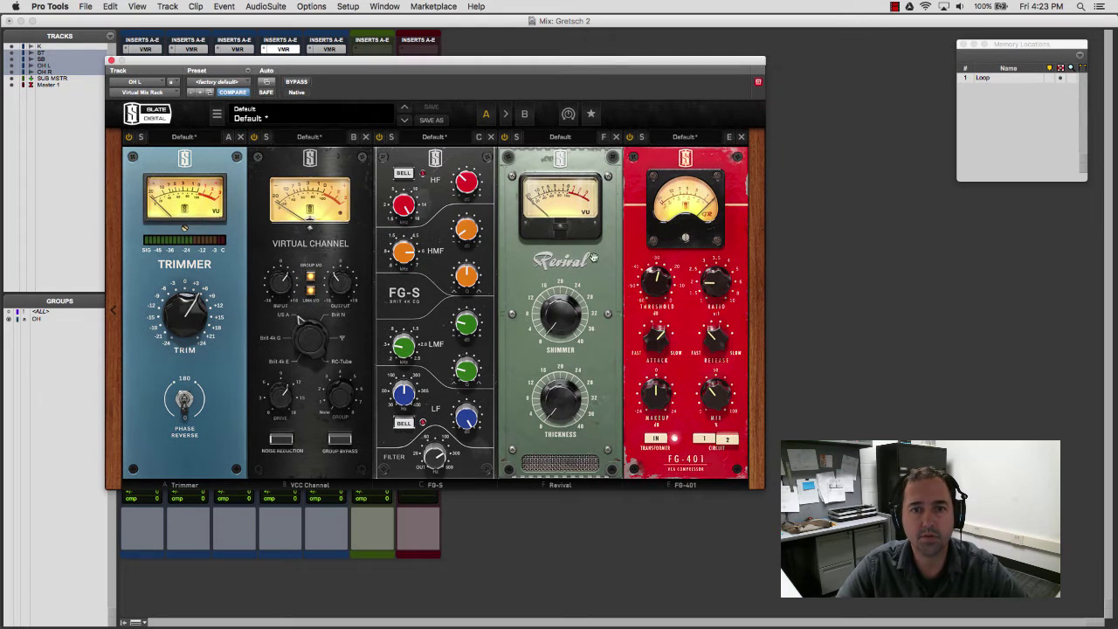
Raise Revival's Thickness to about 10.5 and its Shimmer to about 24.9, and fine-tune both amounts by ear.
mouse_move(552, 384)
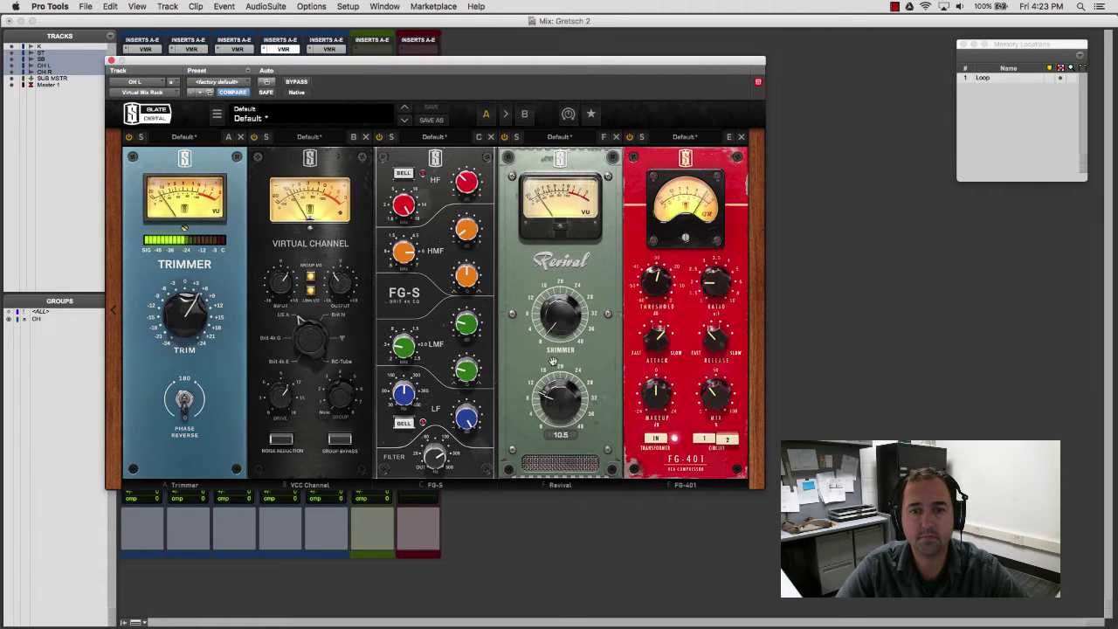
drag(553, 361, 557, 253)
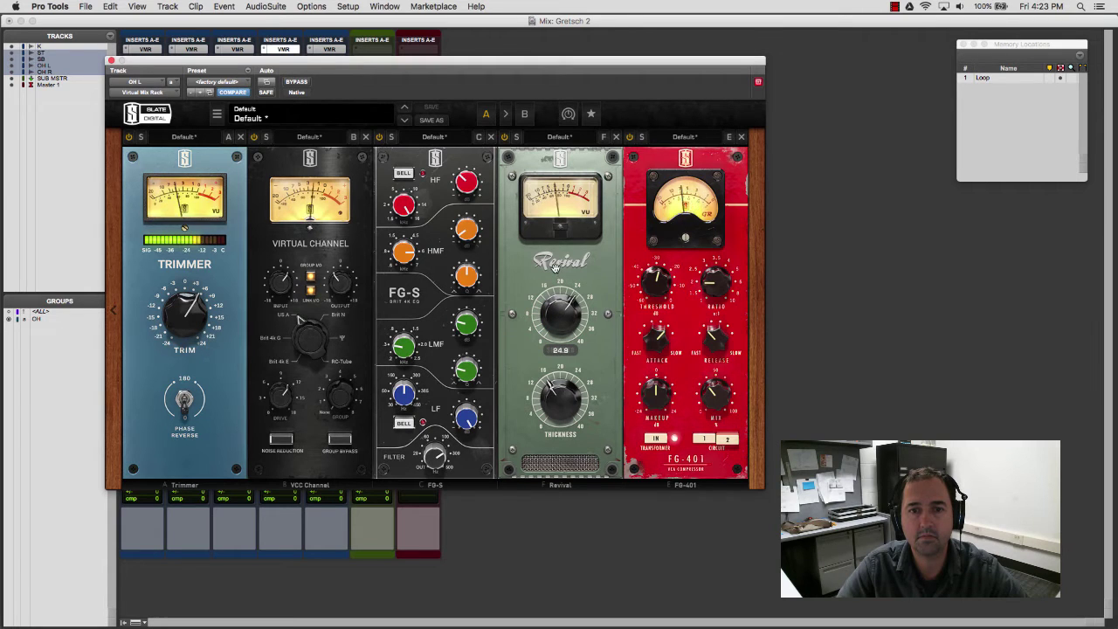
drag(559, 397, 562, 387)
Set OH L's FG-S filter to about 182 Hz, stop playback and close the rack.
drag(435, 454, 435, 448)
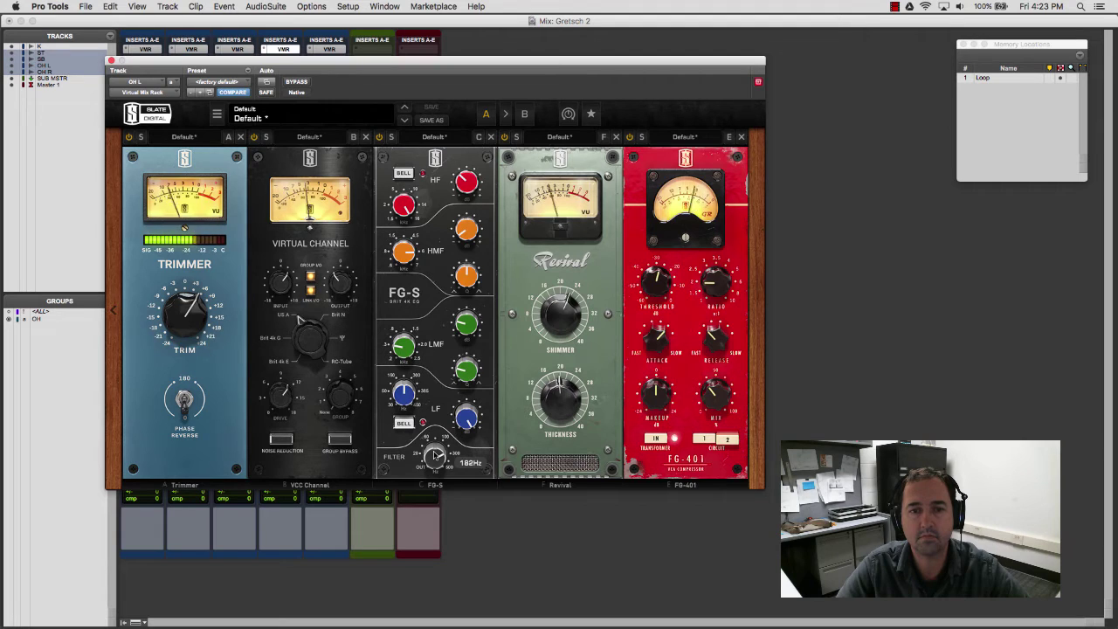
key(space)
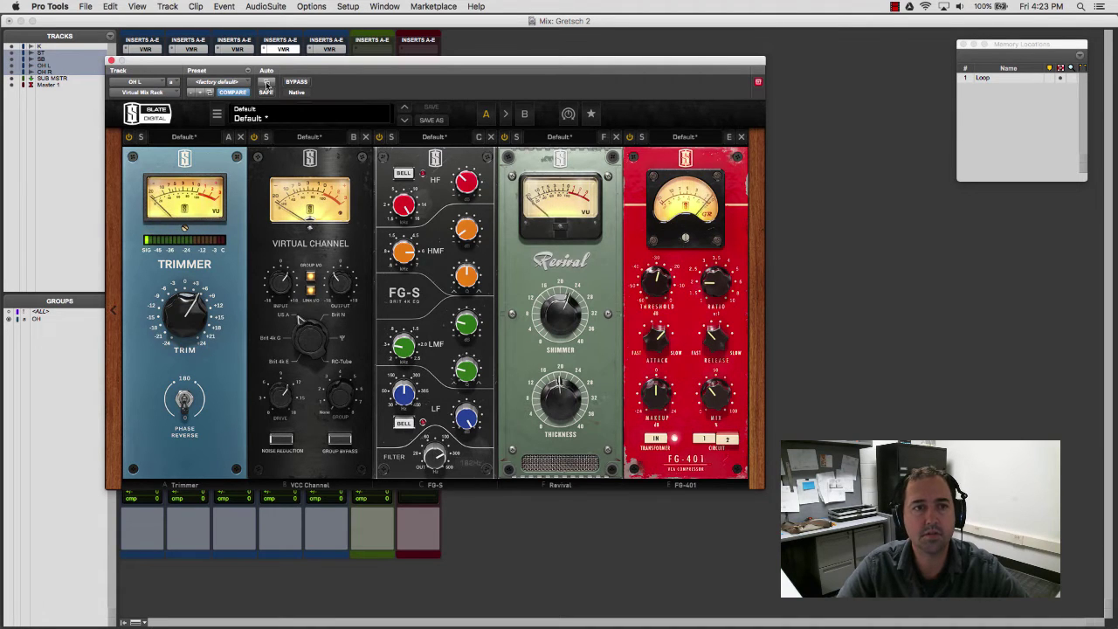
click(110, 62)
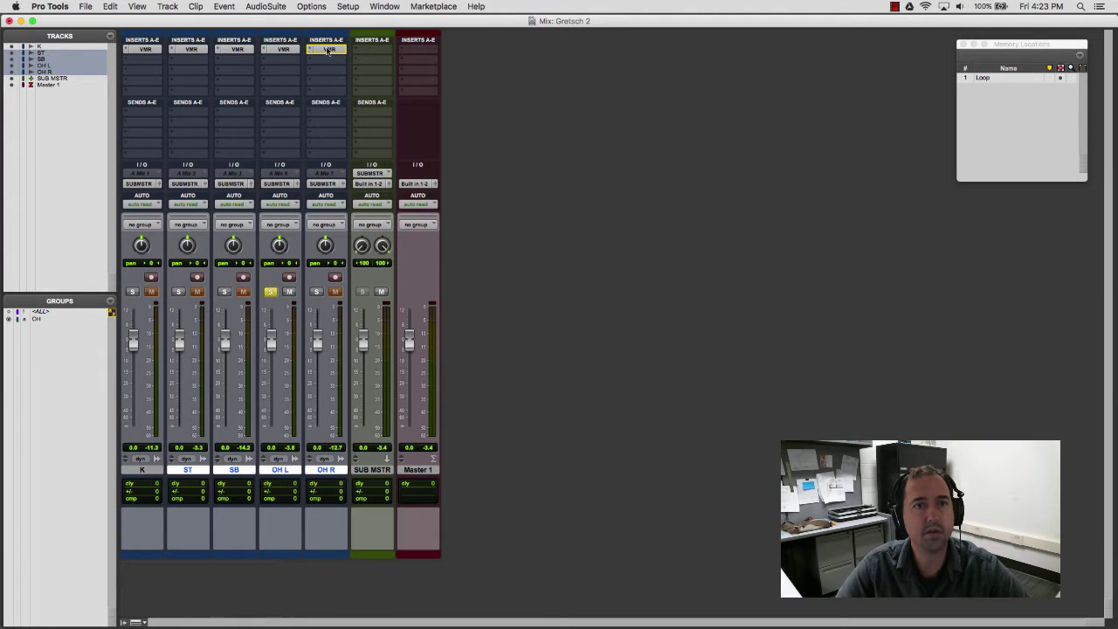
Solo OH R together with OH L, and pan OH R fully right and OH L fully left.
click(316, 291)
click(325, 246)
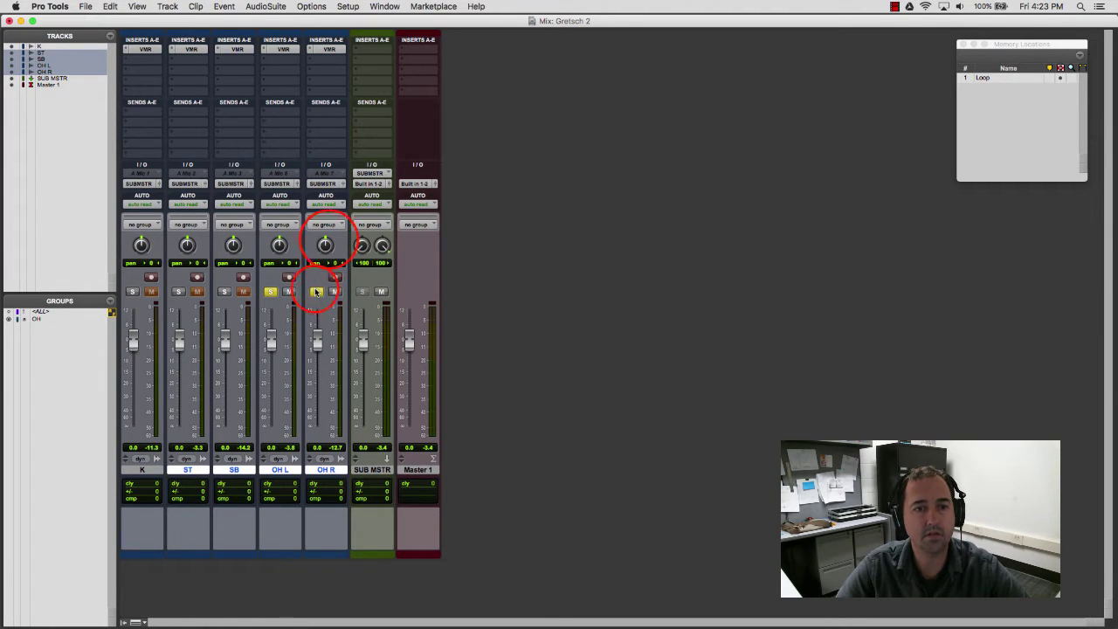
drag(334, 255, 336, 240)
click(279, 246)
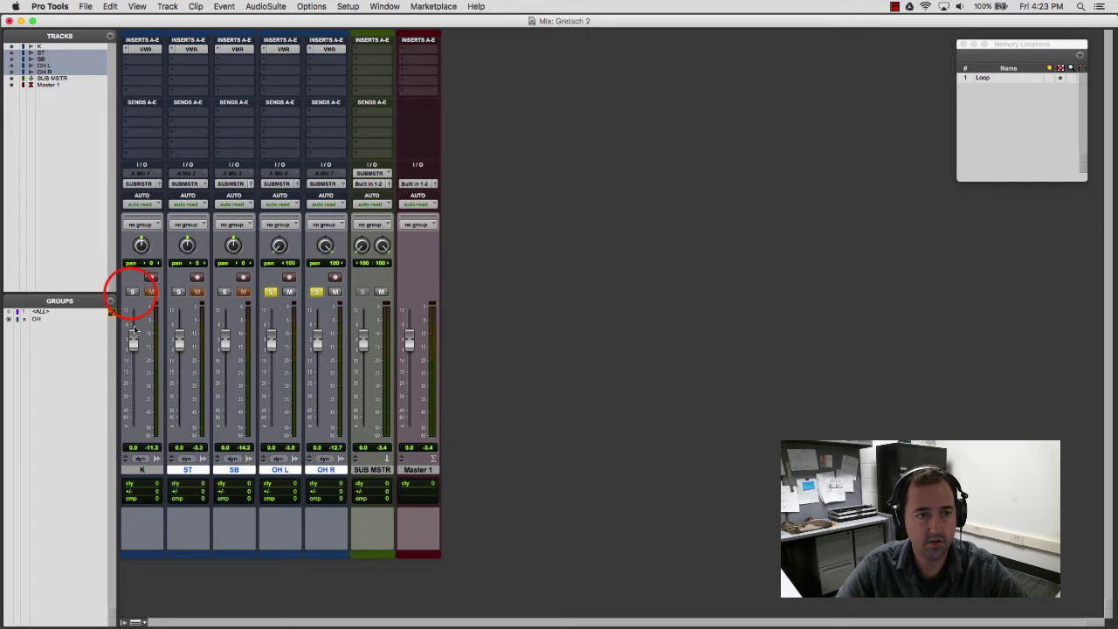
Solo the K track, enable the OH group and take both overheads out of solo.
click(131, 292)
click(79, 322)
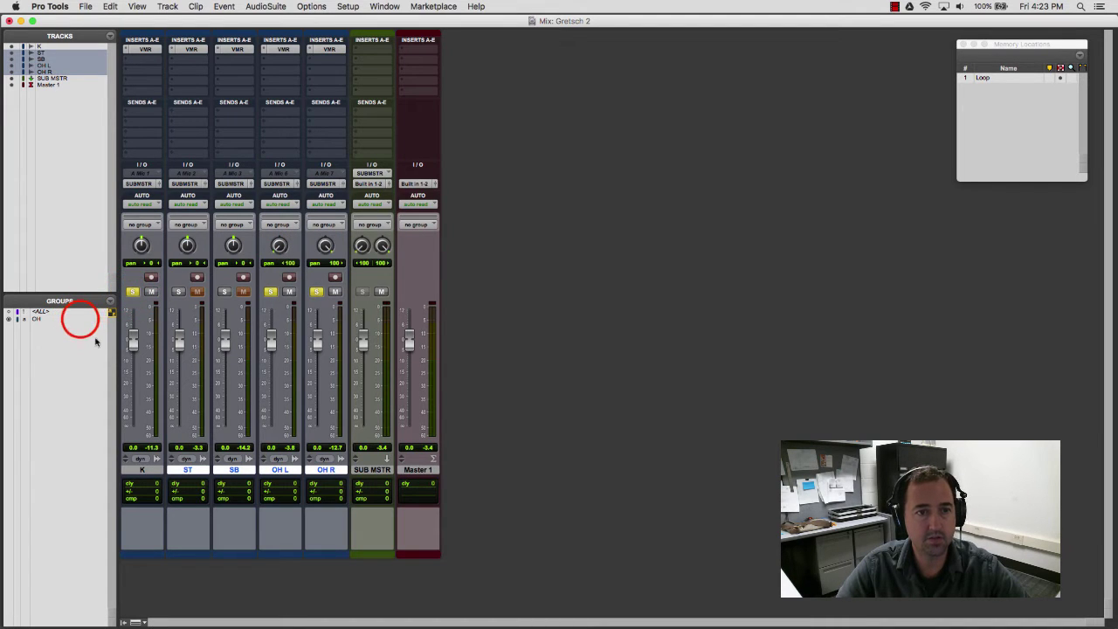
click(80, 320)
click(271, 292)
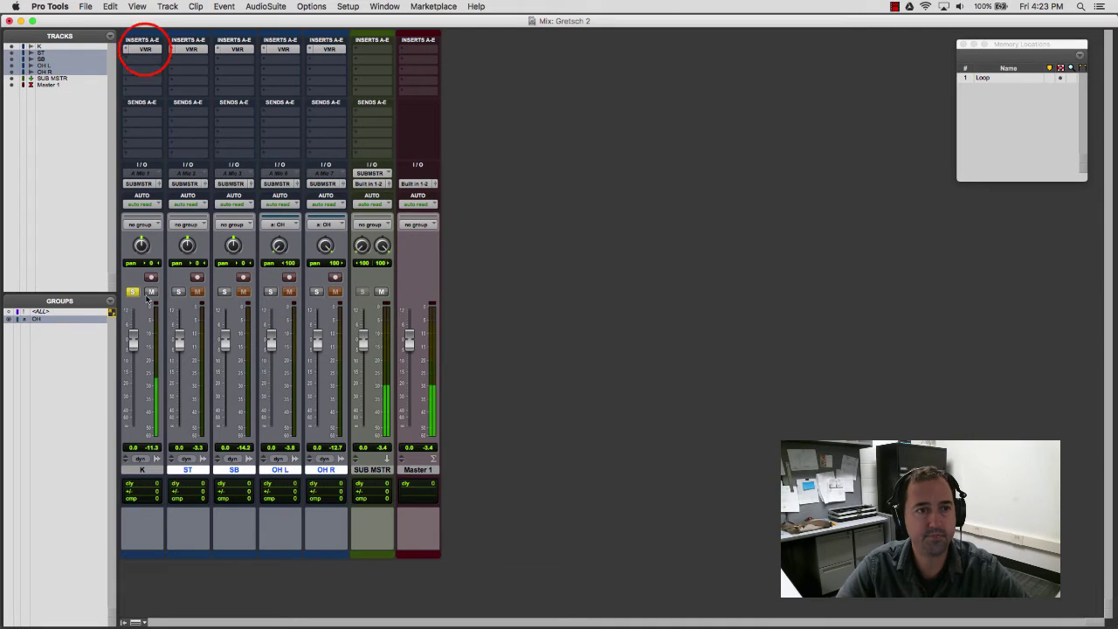
Open the Virtual Mix Rack on K and raise the Trimmer to about +4.46 dB.
click(145, 49)
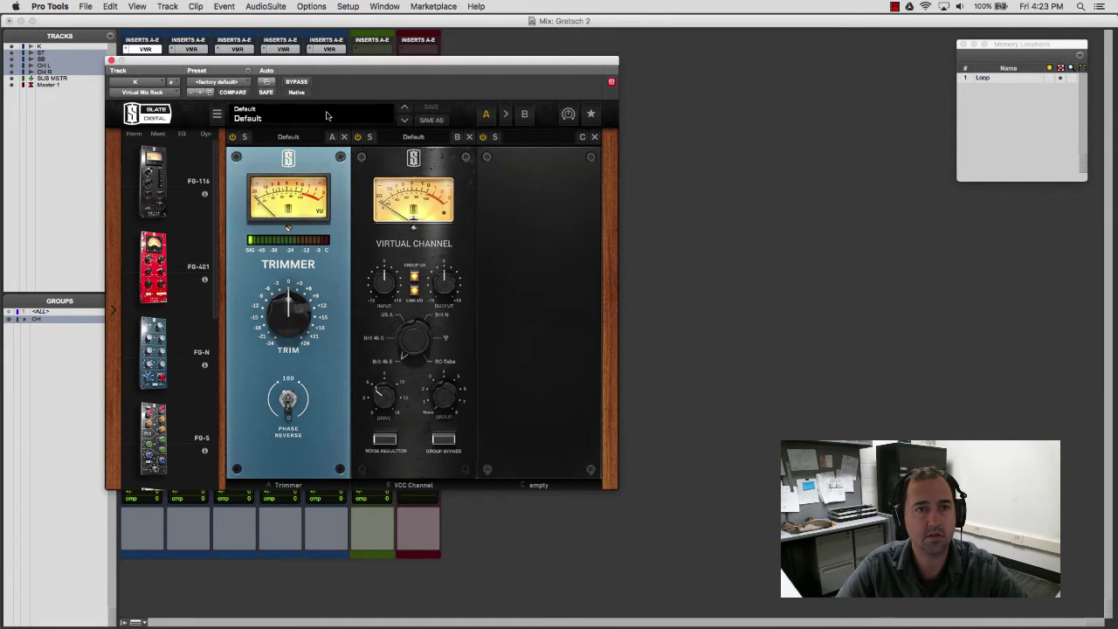
drag(325, 62, 393, 64)
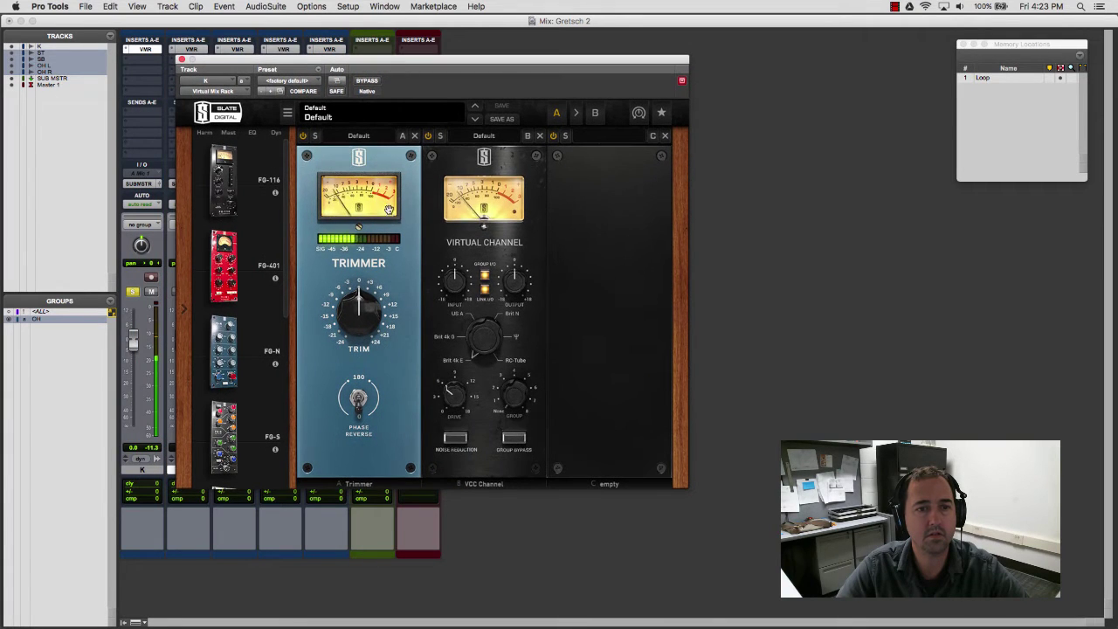
drag(372, 311, 373, 297)
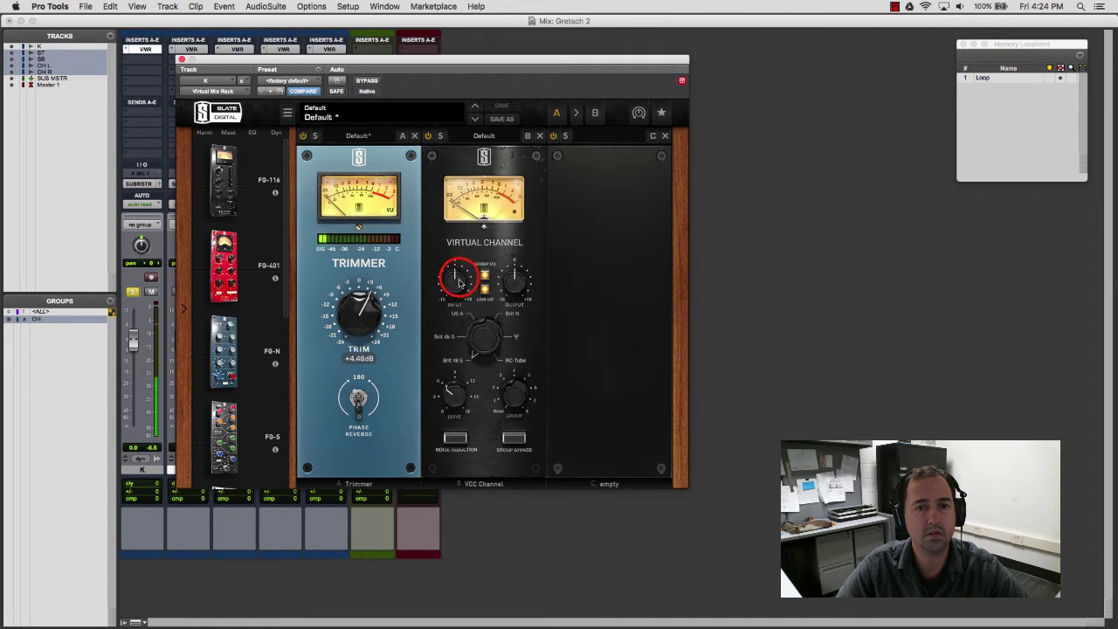
On K's Virtual Channel, raise the input, choose the US A console and increase the drive.
mouse_move(453, 276)
mouse_down()
mouse_move(451, 242)
mouse_move(452, 255)
mouse_up()
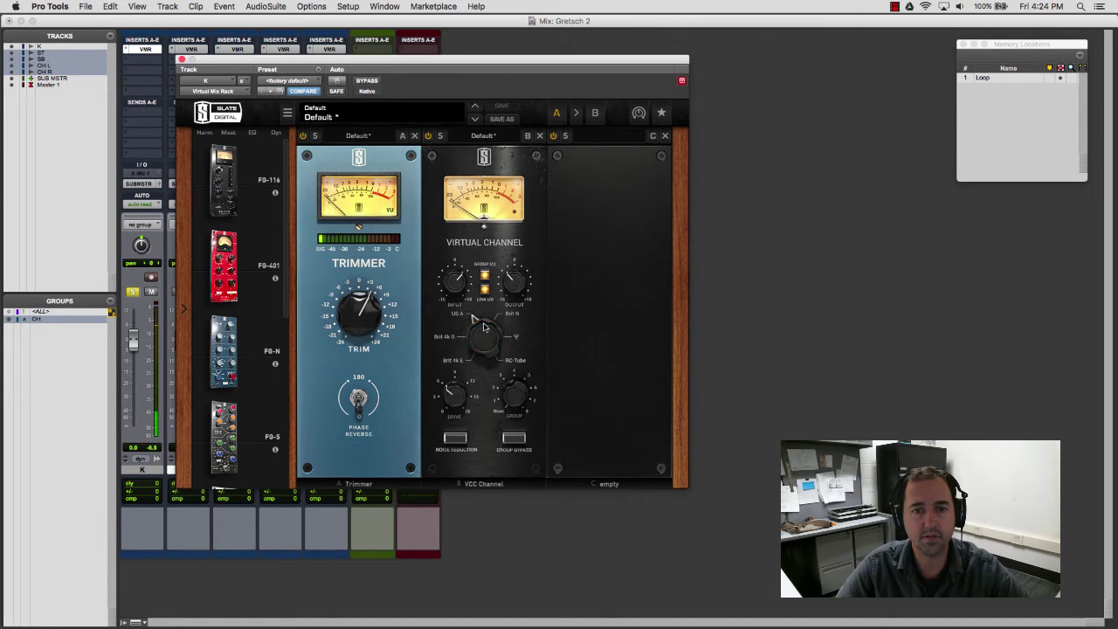
click(453, 395)
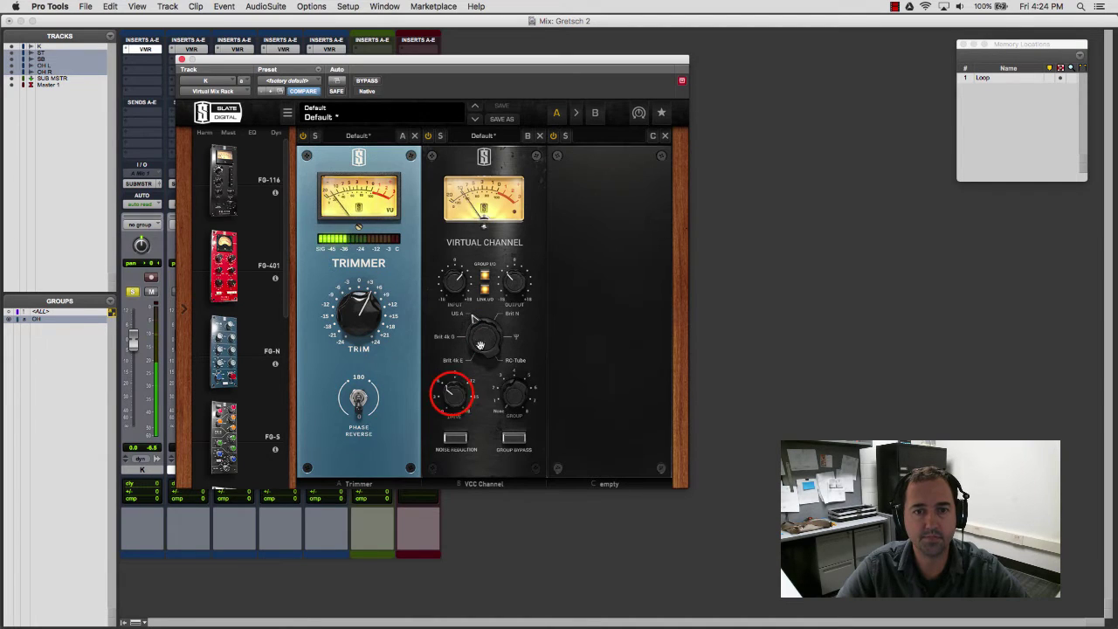
drag(455, 395, 455, 394)
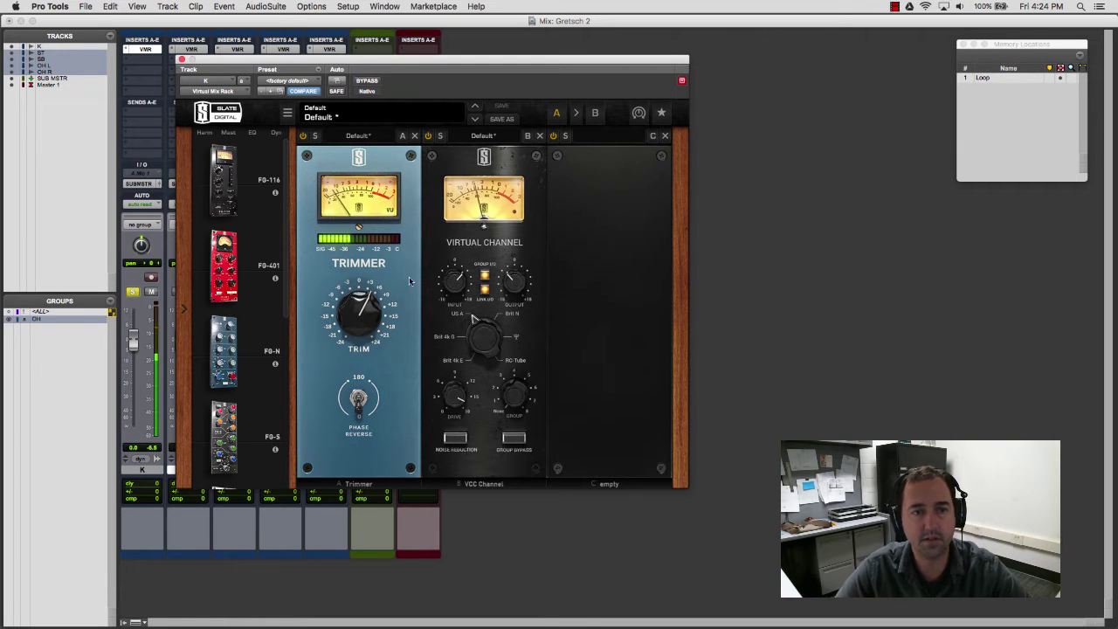
Add an FG-S EQ after K's Virtual Channel and engage its low-frequency filter.
click(225, 418)
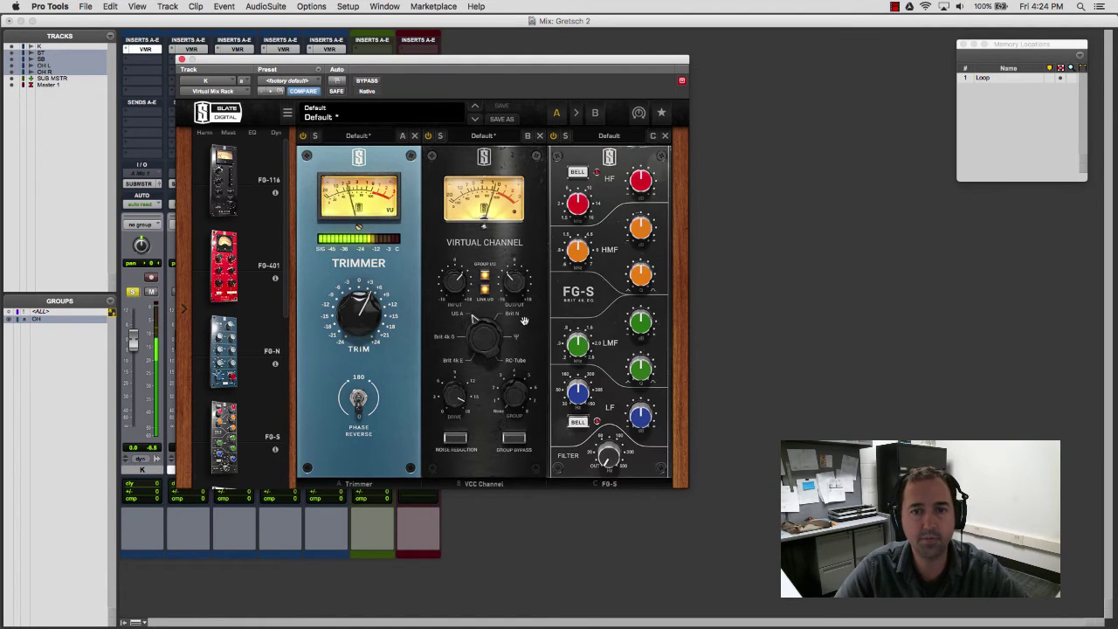
mouse_move(608, 460)
mouse_down()
mouse_move(608, 426)
mouse_move(609, 473)
mouse_up()
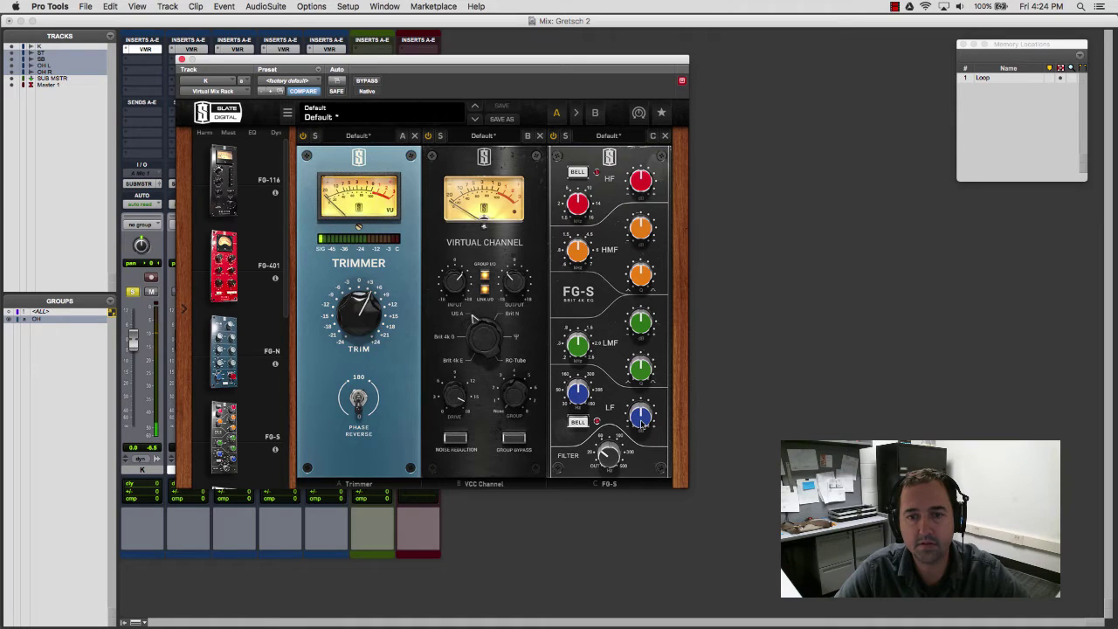
Move the FG-S's LMF band down to around 221 Hz or slightly lower, and cut it by more than 10 dB.
drag(577, 345, 578, 336)
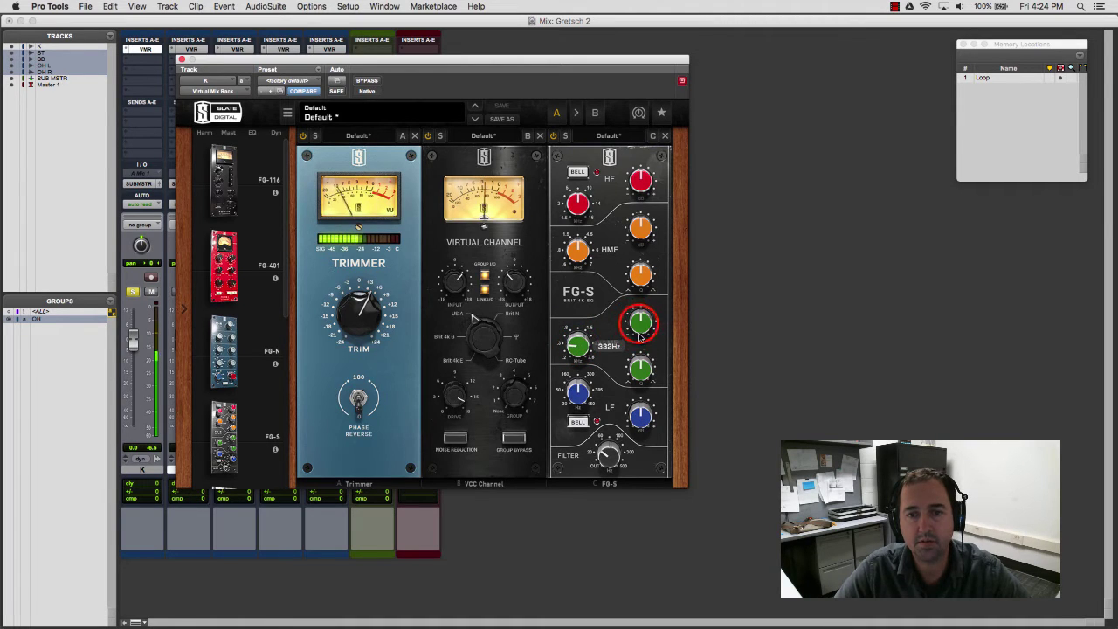
drag(640, 325, 642, 404)
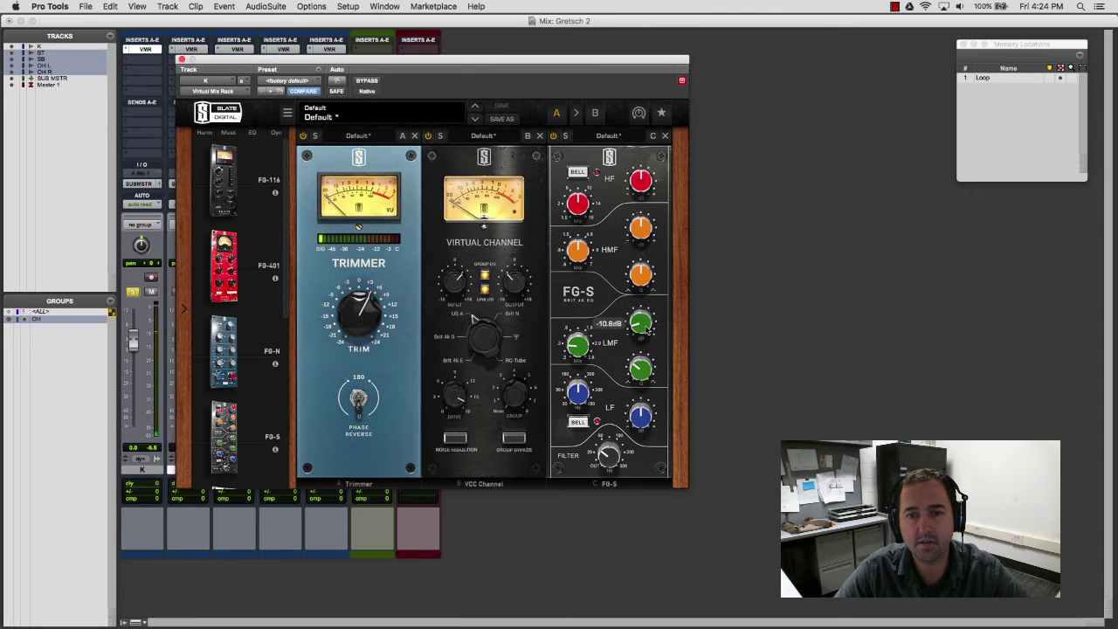
drag(582, 341, 588, 367)
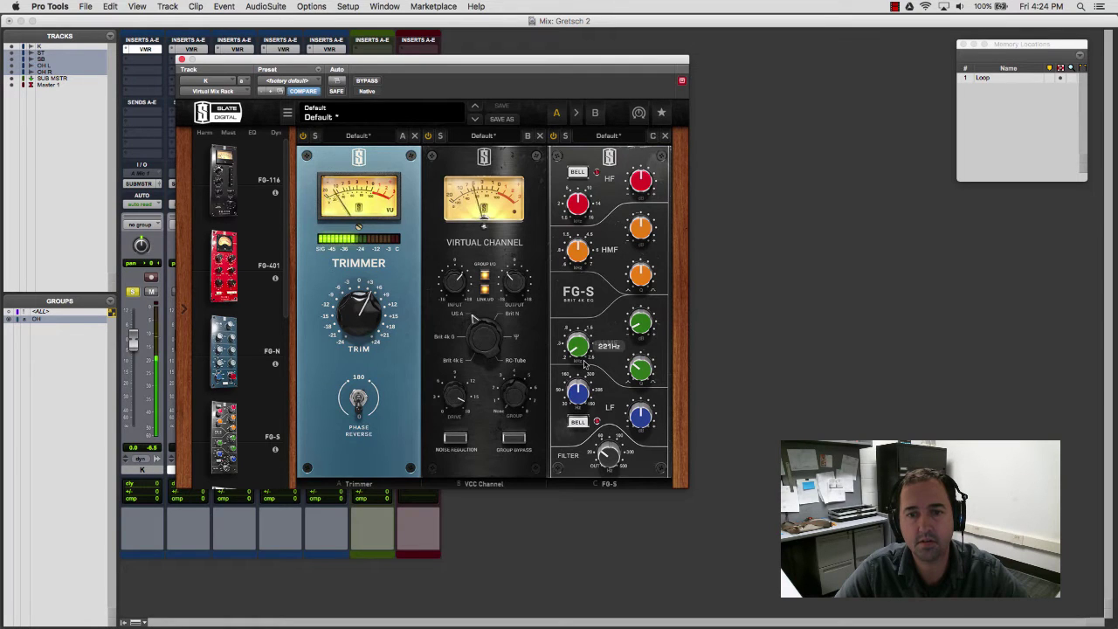
drag(640, 323, 642, 369)
drag(575, 346, 576, 347)
drag(640, 323, 641, 365)
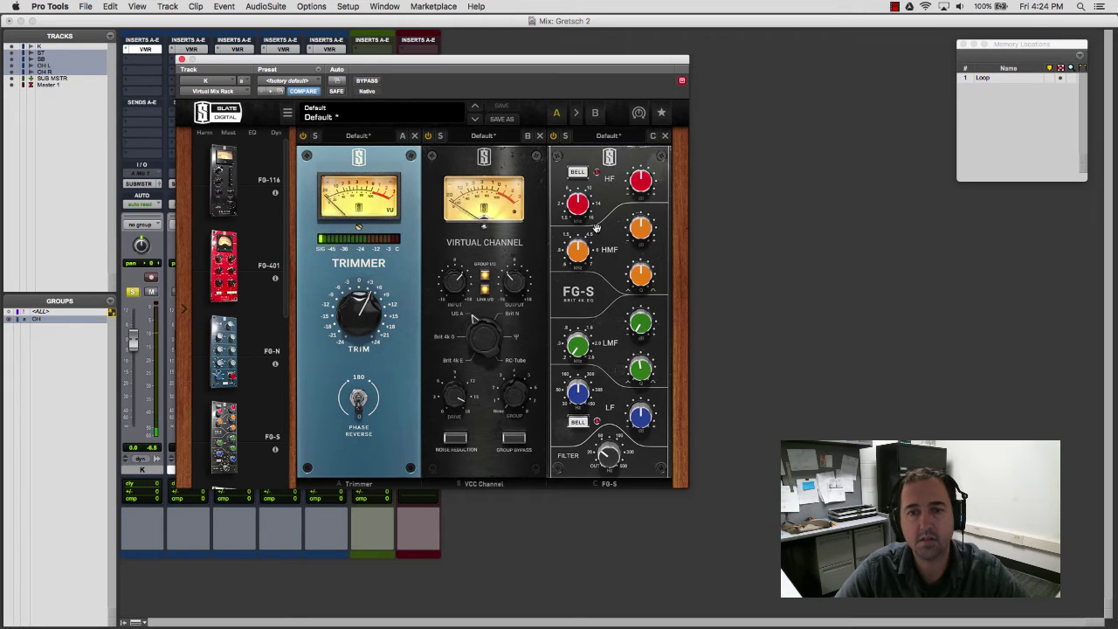
Boost the FG-S's HMF band by about 5 dB at about 1.3 kHz and adjust its Q.
drag(640, 234, 640, 226)
drag(577, 250, 579, 271)
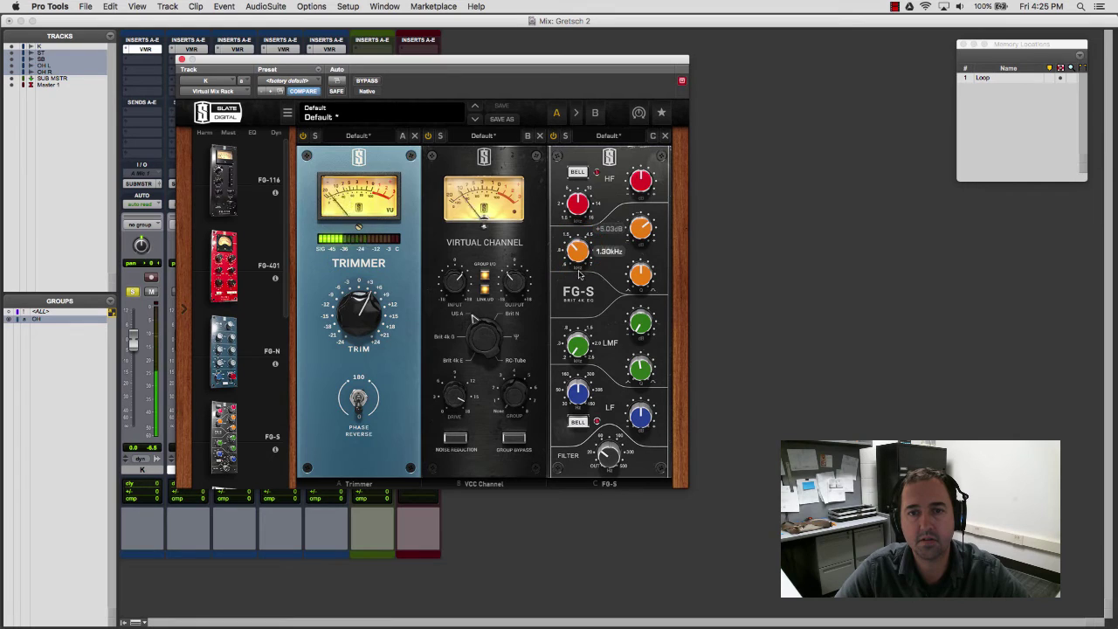
click(640, 273)
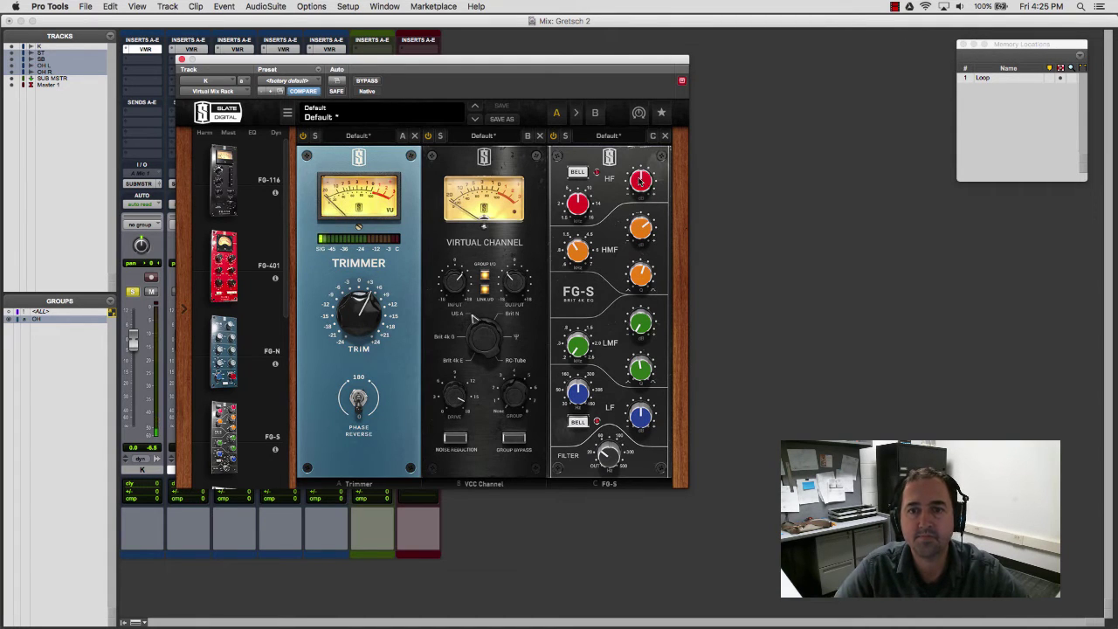
Rebalance the HMF band's gain and Q, and retune its frequency to around 1.24 kHz or slightly lower.
mouse_move(640, 230)
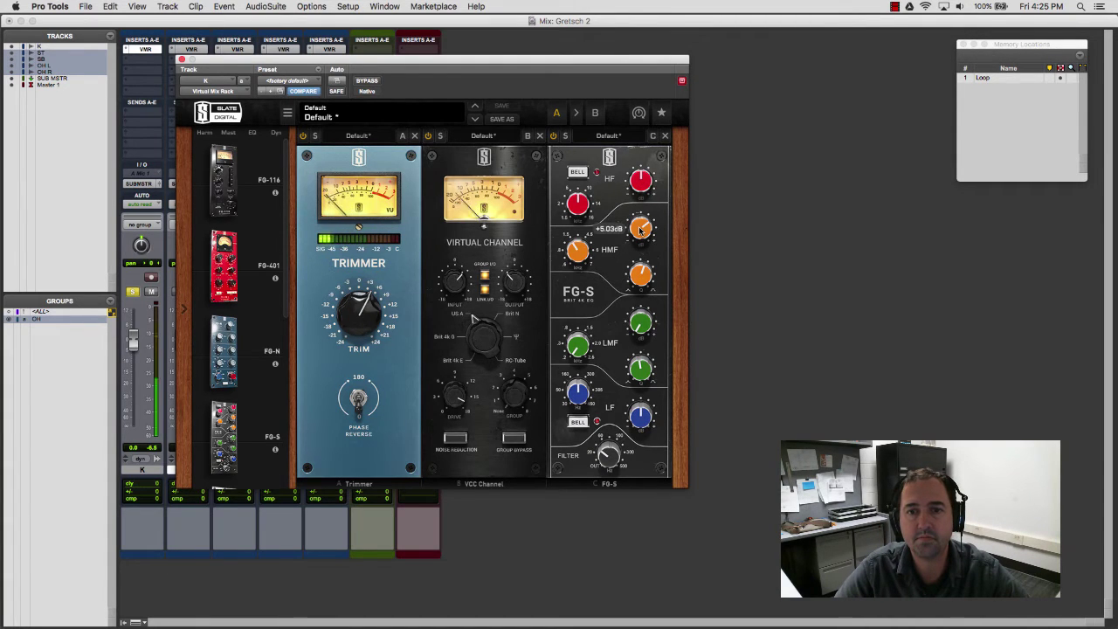
drag(640, 229, 641, 250)
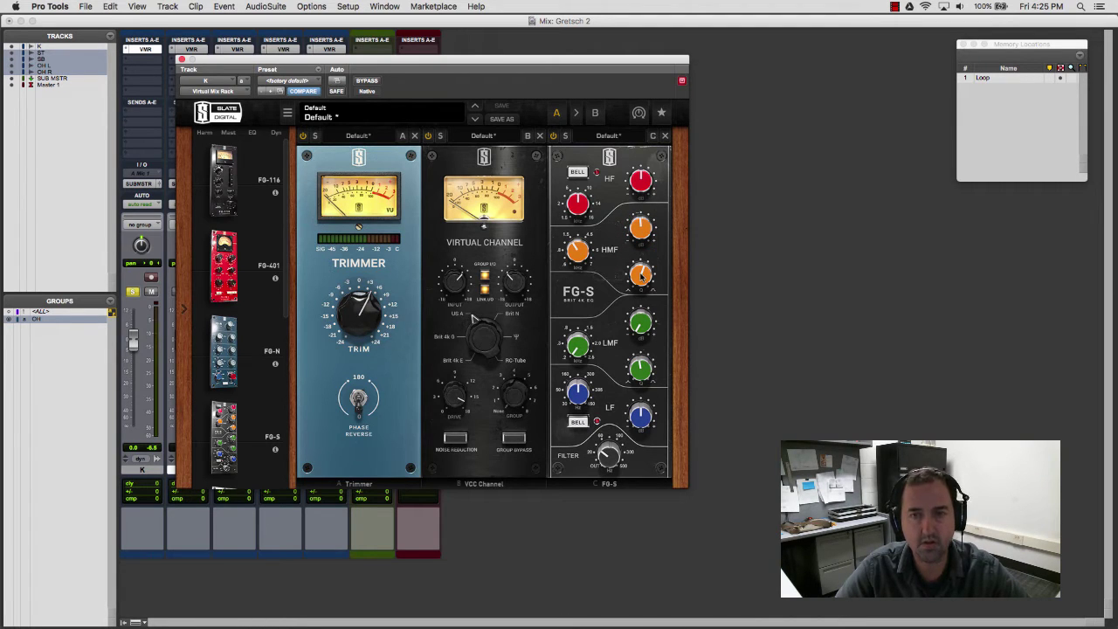
drag(578, 251, 579, 247)
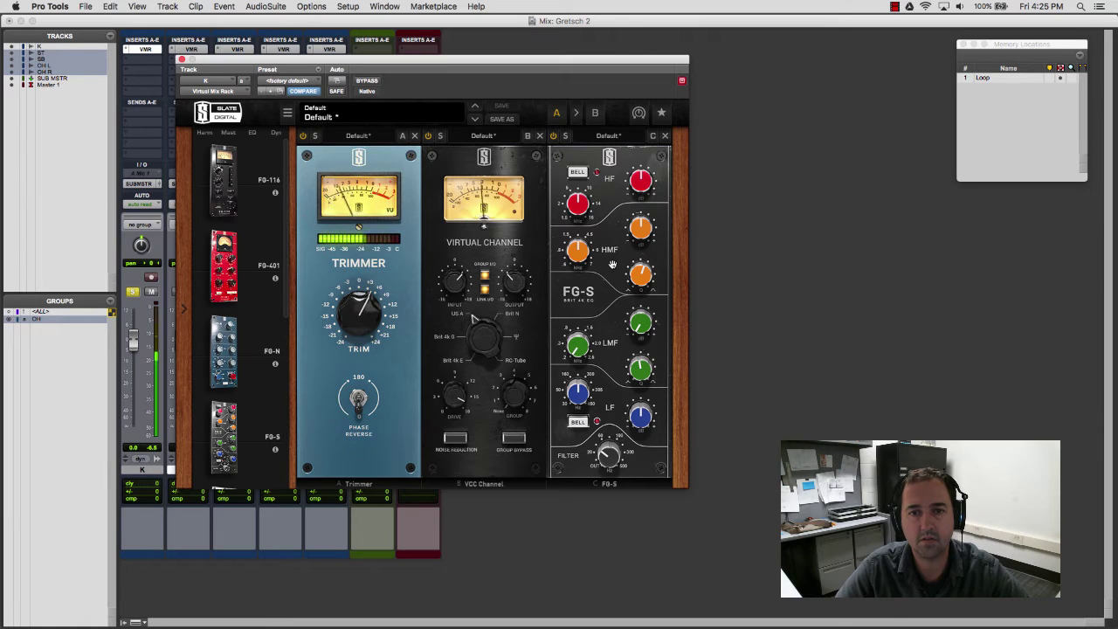
drag(639, 274, 637, 211)
drag(577, 251, 576, 269)
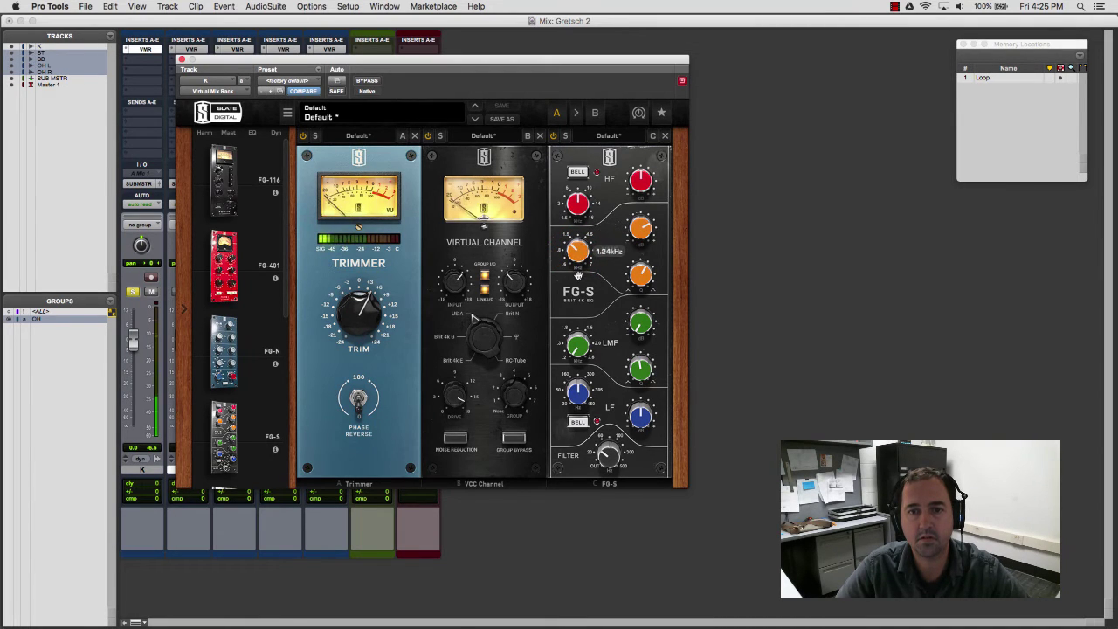
drag(577, 250, 577, 255)
Cut the FG-S's HF band at about 12.3 kHz and set the HMF band's Q to about 1.55.
drag(639, 233, 574, 183)
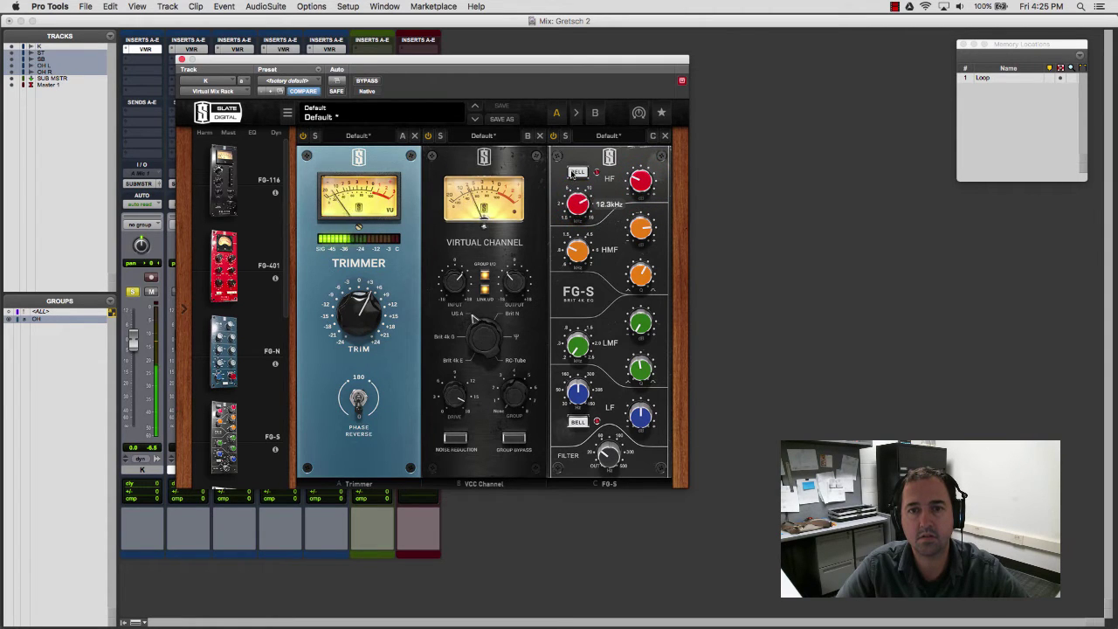
mouse_move(640, 272)
mouse_down()
mouse_move(632, 302)
mouse_move(632, 292)
mouse_up()
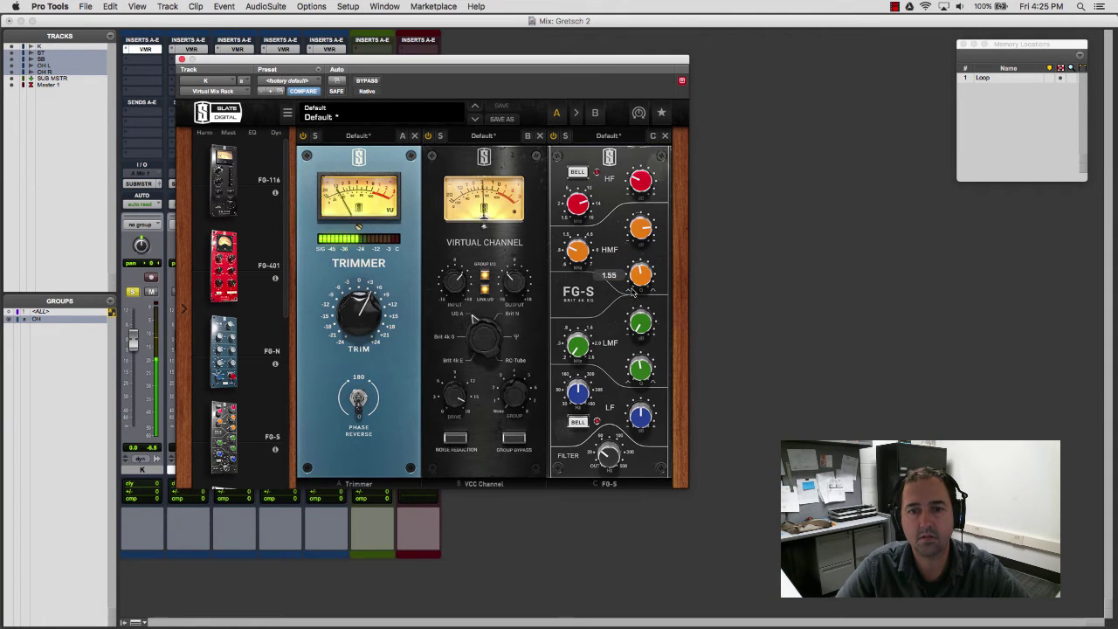
Add an FG-401 compressor to K's rack, hide the module browser and lower the threshold to about -32.6 dB.
click(225, 266)
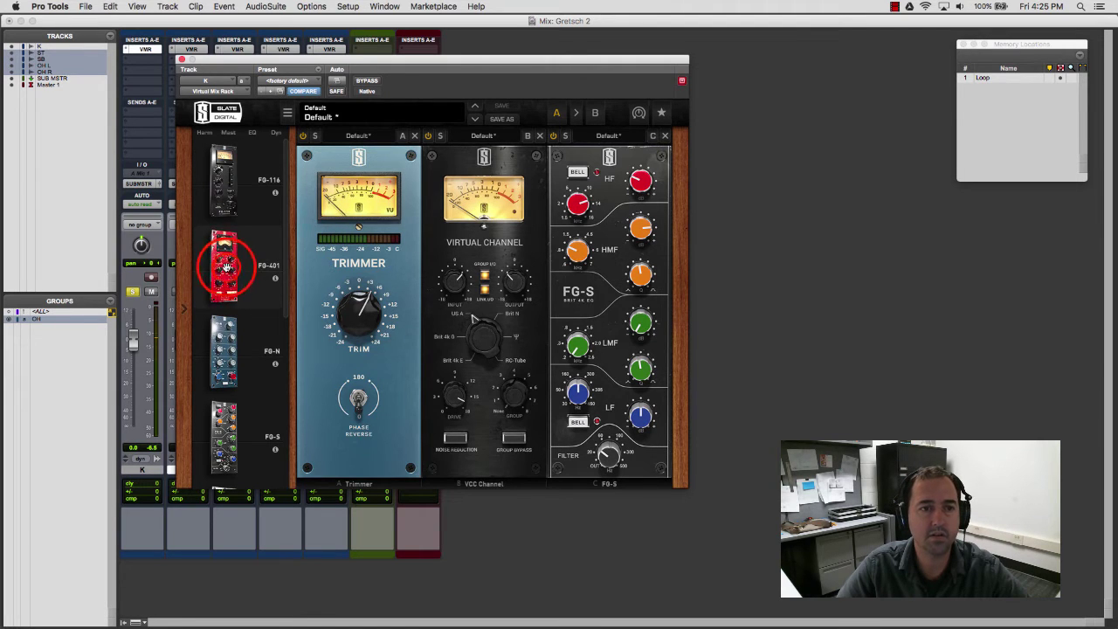
click(185, 308)
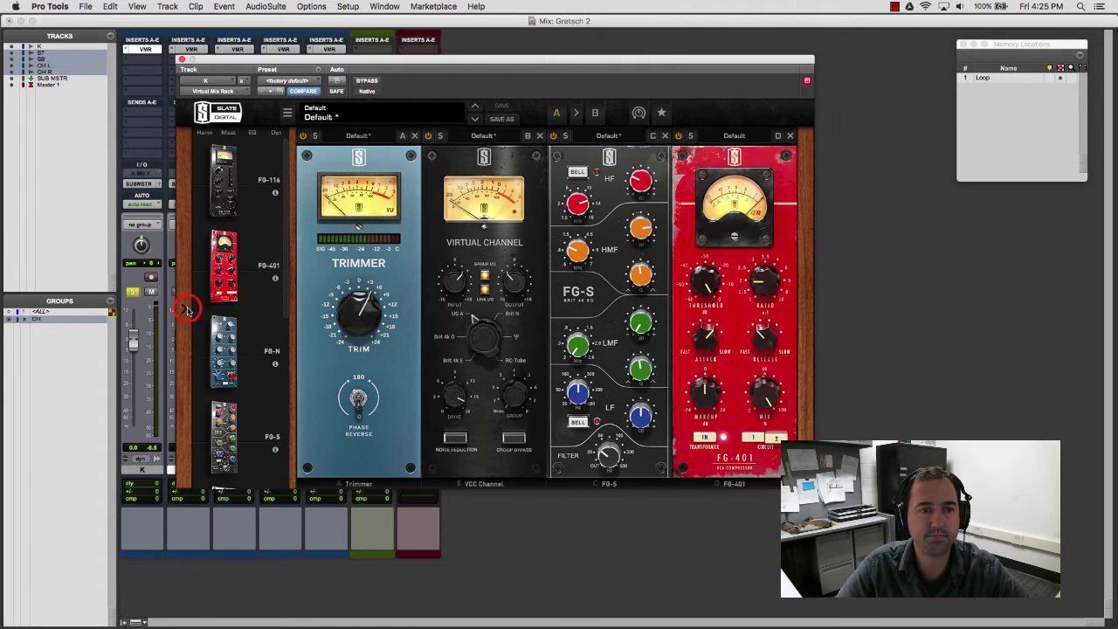
drag(629, 327, 602, 361)
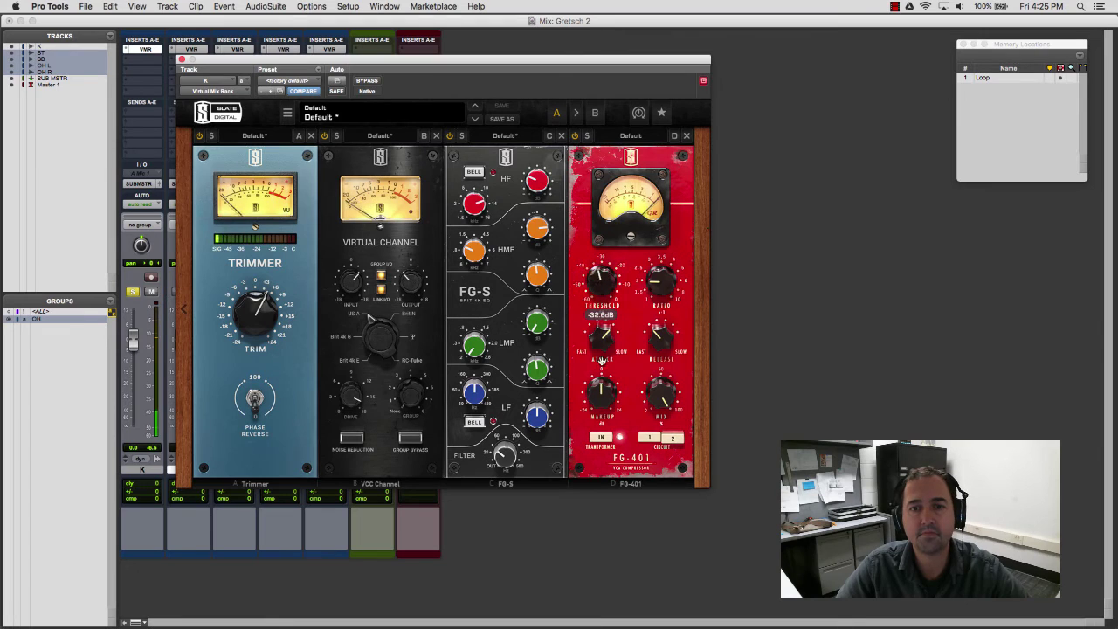
Load the Kick Punch preset on the FG-401 compressor in K's rack.
click(665, 342)
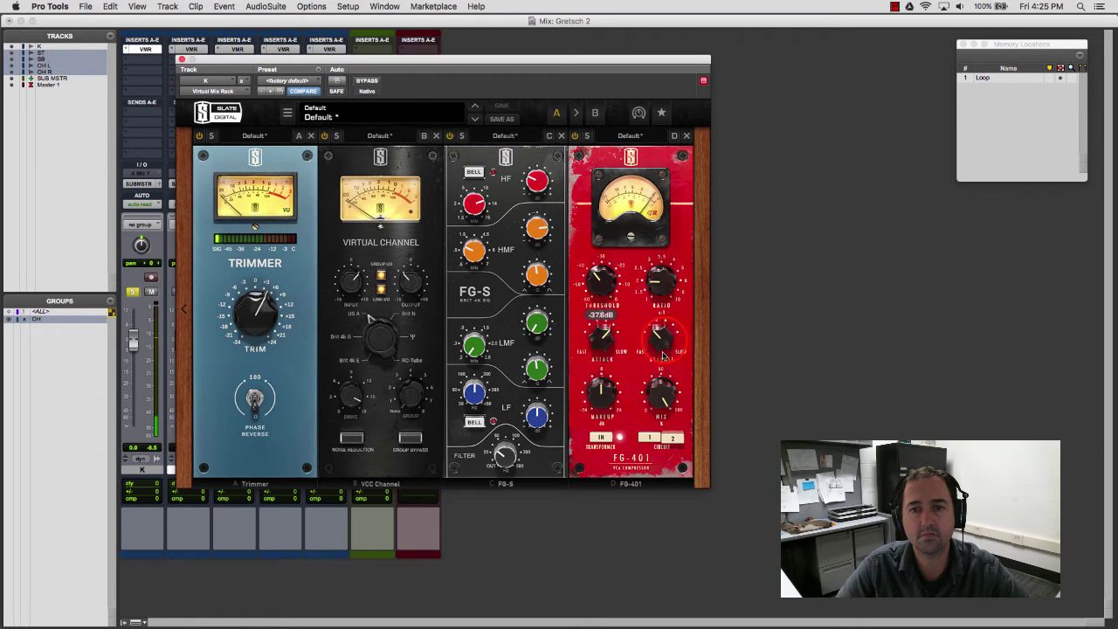
click(633, 135)
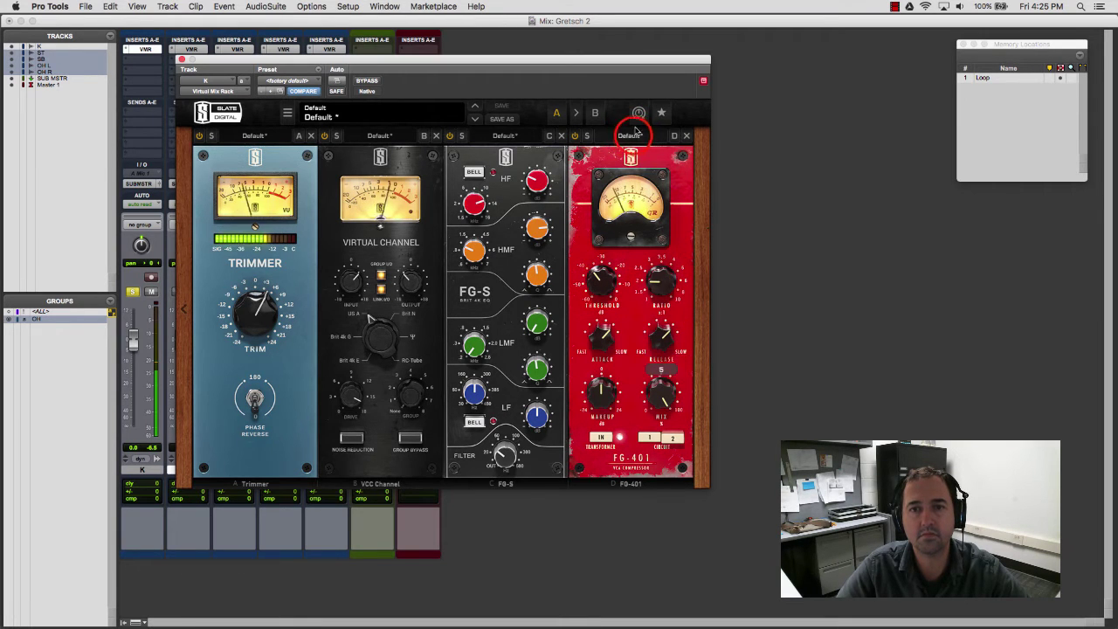
click(655, 342)
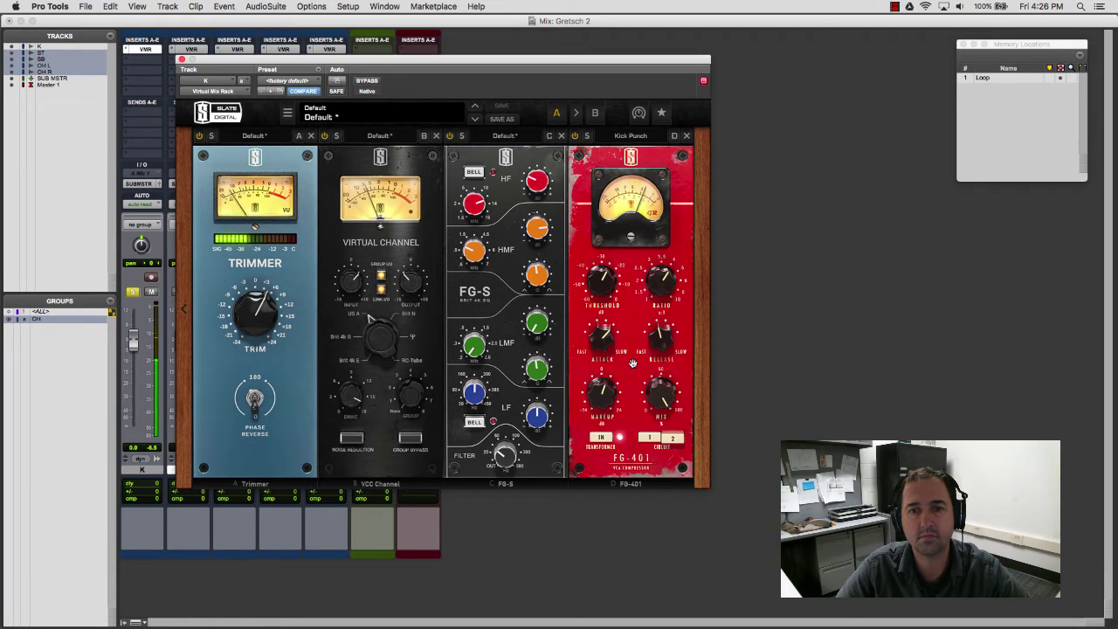
Set the FG-401's threshold to -30.0 dB and its mix to about 51%.
mouse_move(666, 391)
mouse_down()
mouse_move(662, 441)
mouse_move(662, 388)
mouse_up()
drag(604, 281, 605, 324)
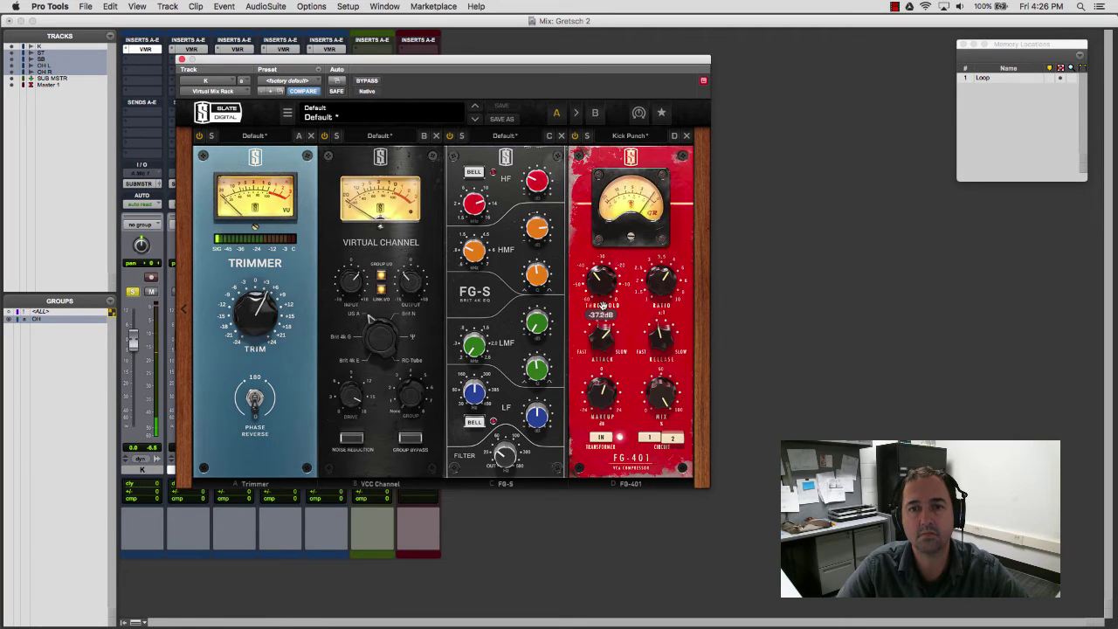
drag(662, 390, 657, 479)
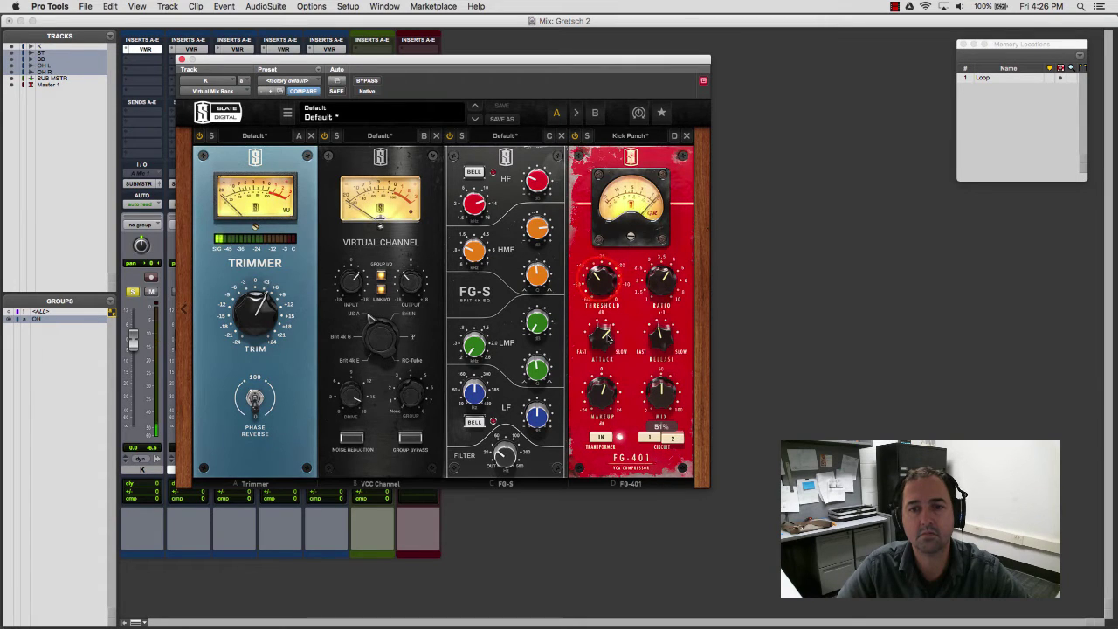
mouse_move(600, 282)
mouse_down()
mouse_move(597, 247)
mouse_move(601, 273)
mouse_up()
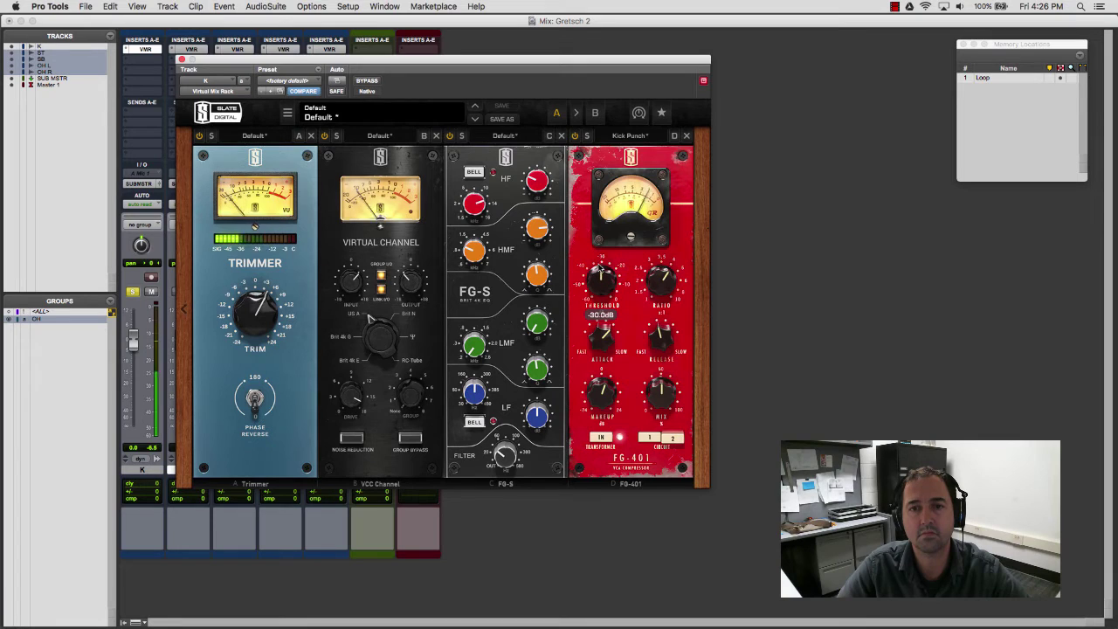
drag(666, 358, 629, 369)
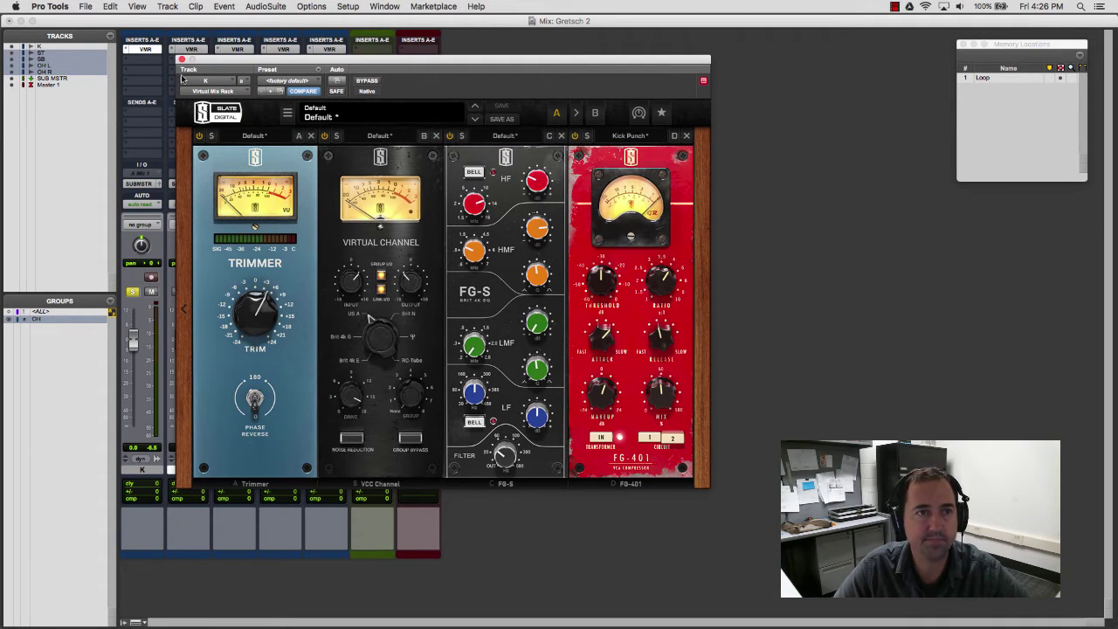
Insert a Revival module between the FG-S and FG-401 in K's rack and turn its Shimmer and Thickness well up.
click(185, 311)
scroll(232, 340, down, 3)
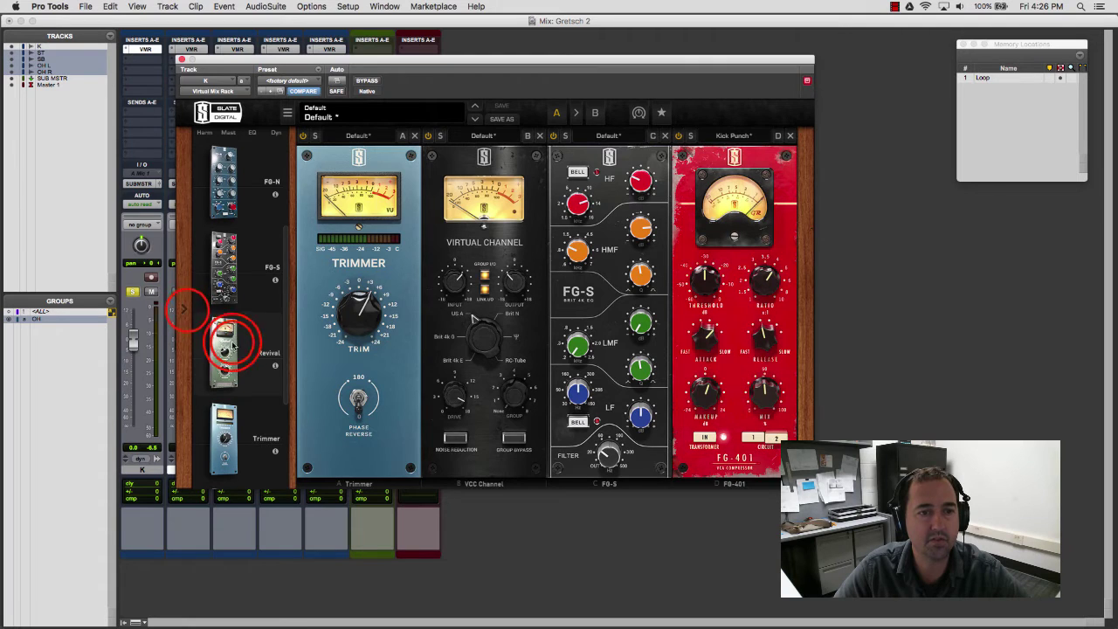
click(232, 346)
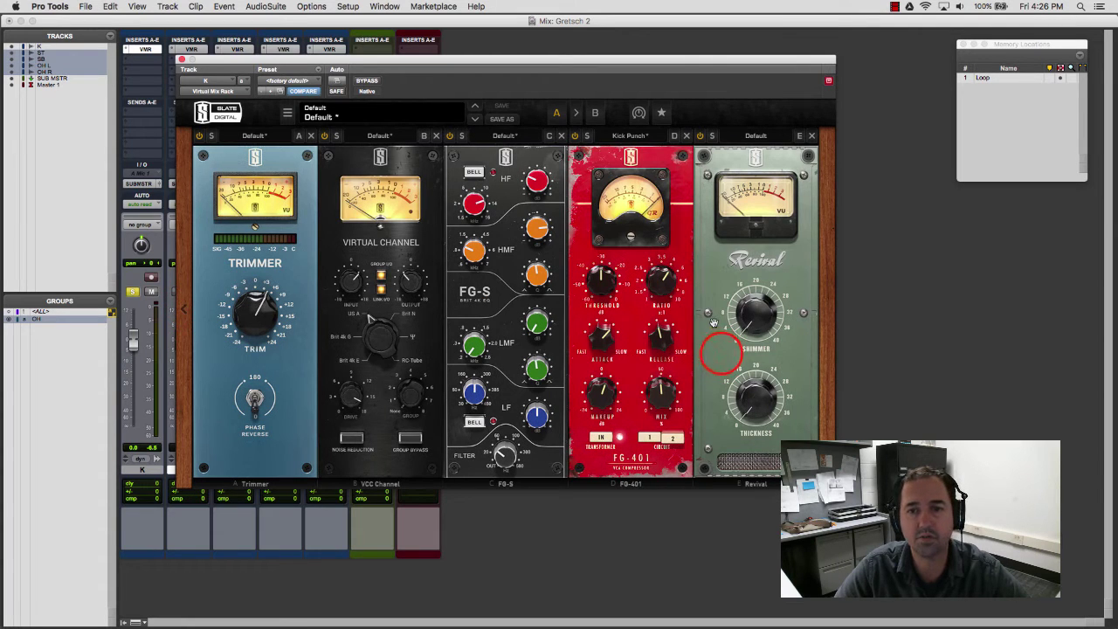
drag(714, 322, 593, 332)
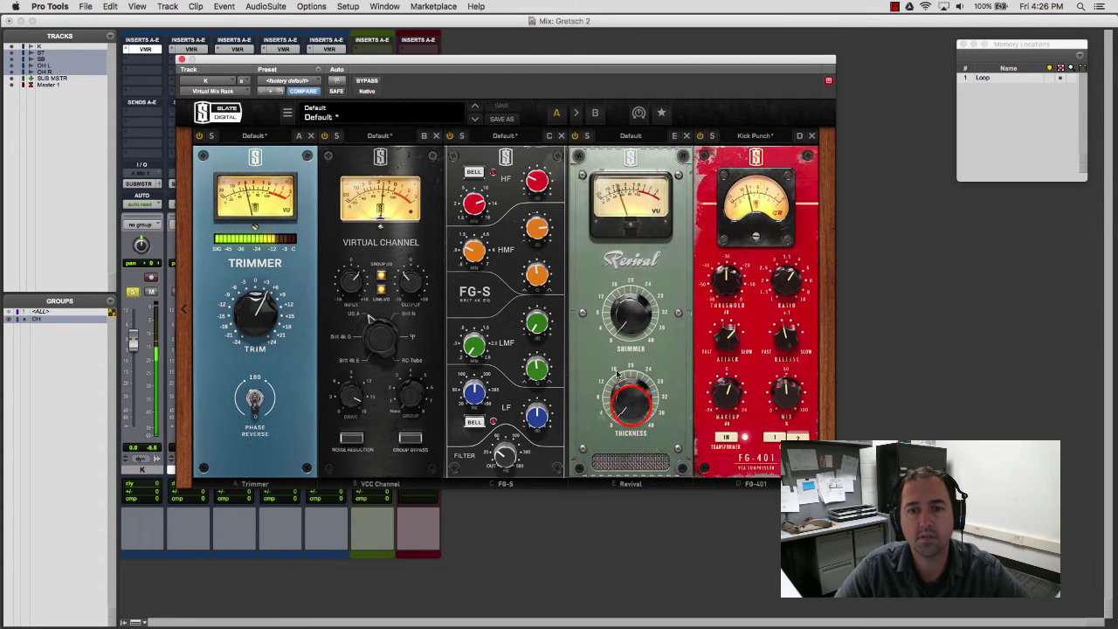
drag(616, 373, 641, 292)
drag(629, 393, 623, 337)
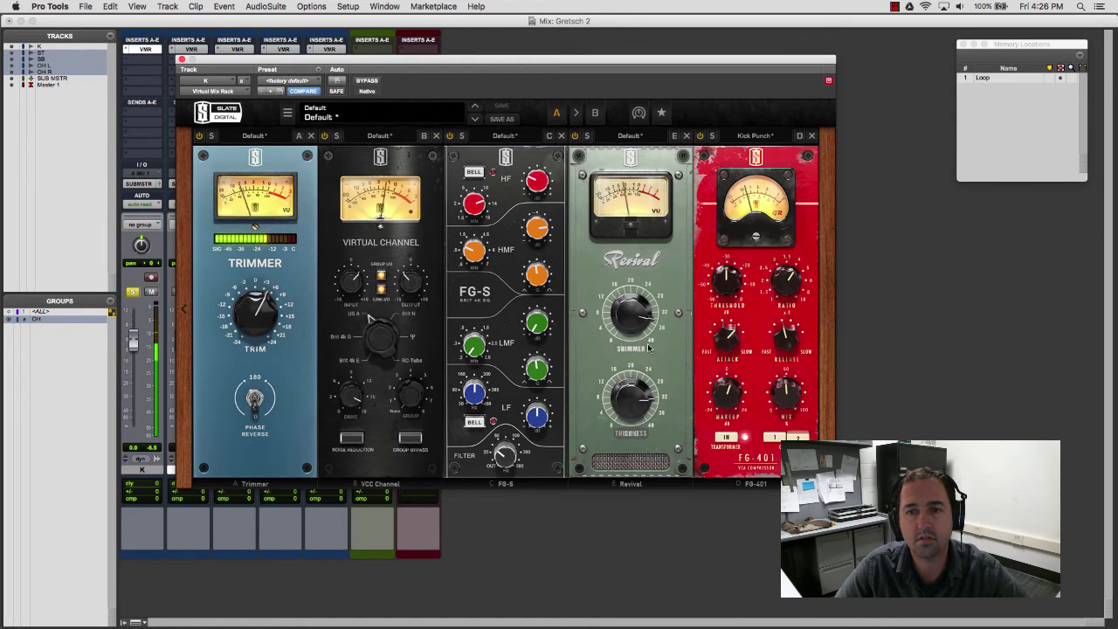
Lower the FG-401's threshold to about -42 dB, slow its attack and raise its ratio.
mouse_move(725, 274)
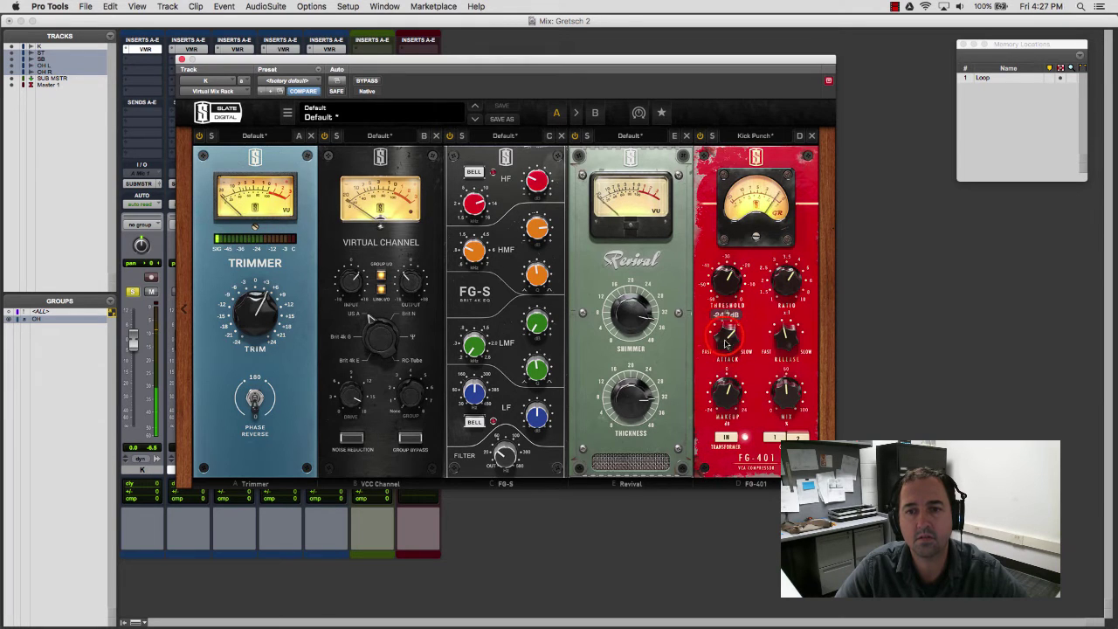
mouse_move(719, 306)
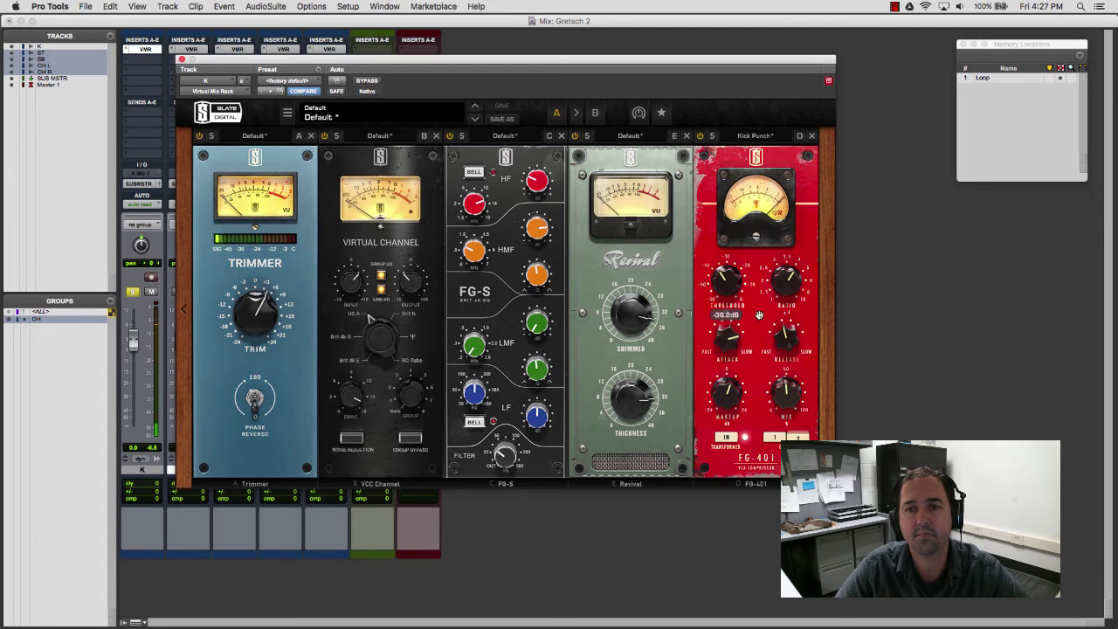
drag(759, 316, 723, 302)
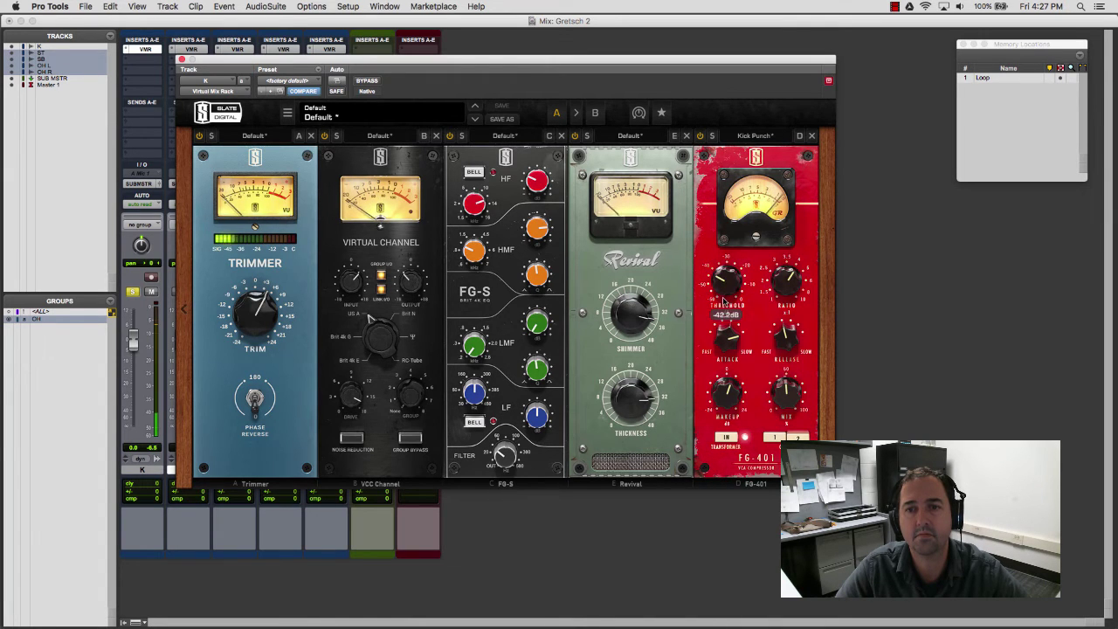
drag(786, 281, 780, 225)
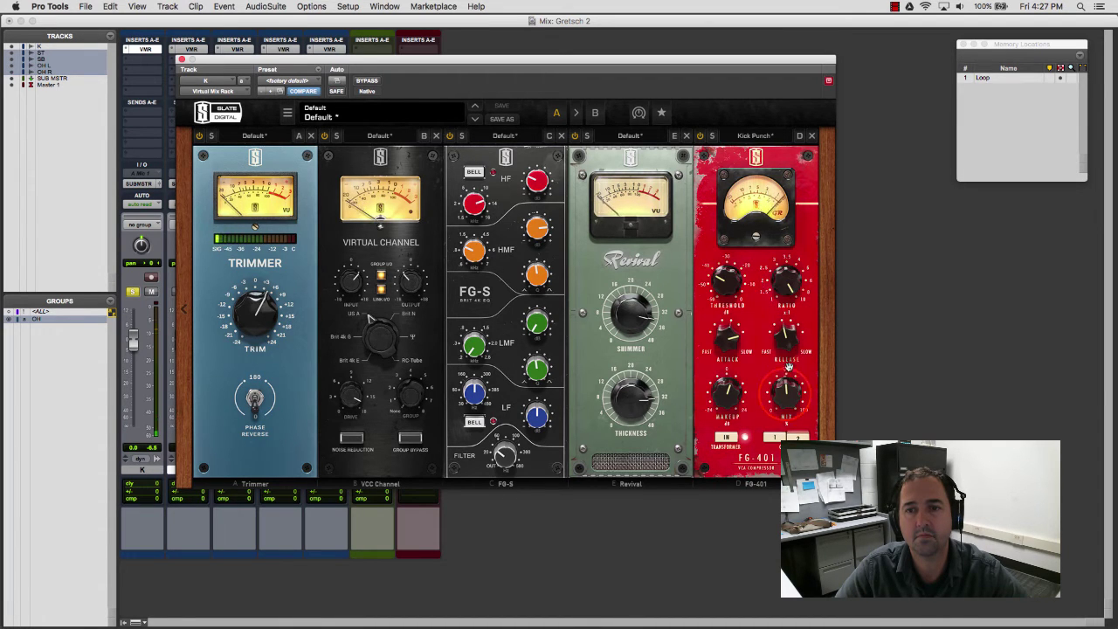
Rebalance the FG-401's attack, release, threshold and ratio, and bring its mix back to around halfway.
drag(789, 367, 788, 363)
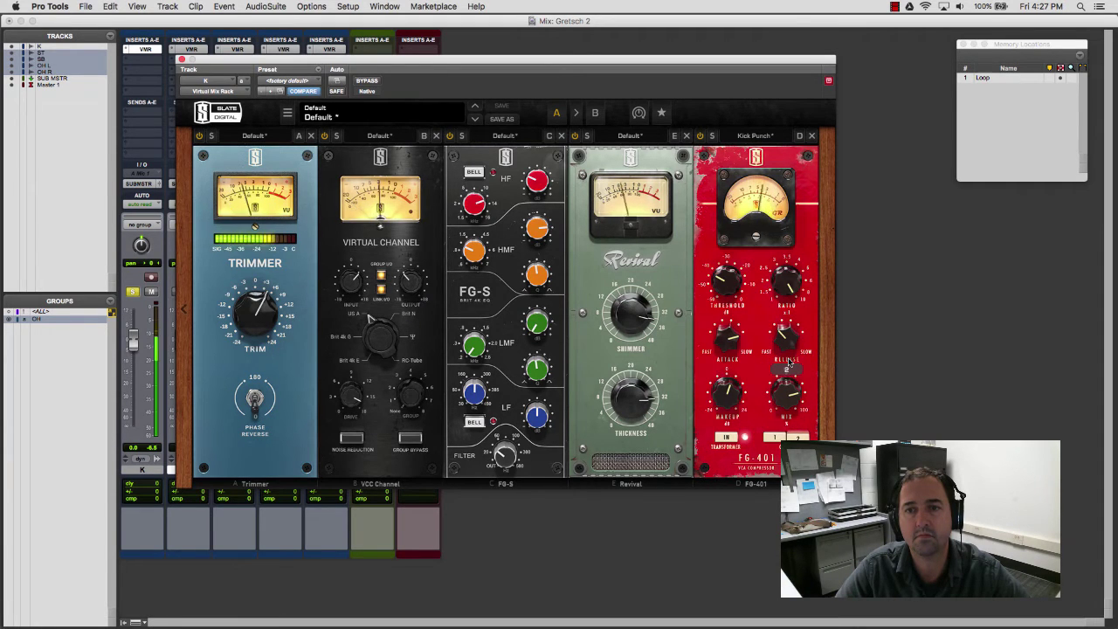
drag(788, 358, 779, 330)
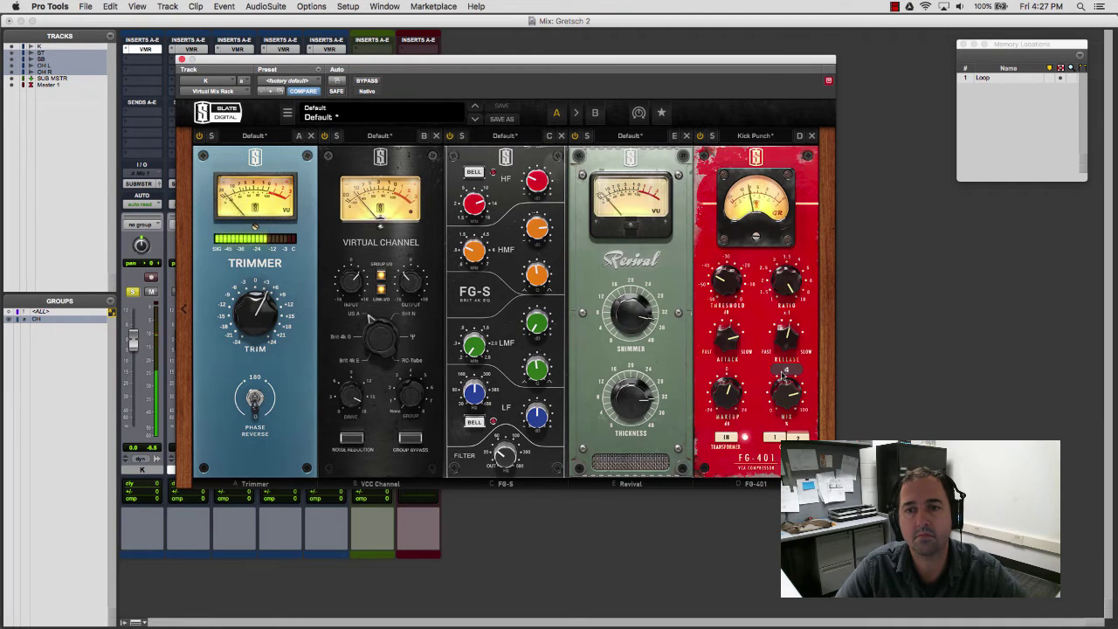
drag(783, 375, 742, 349)
drag(784, 394, 782, 432)
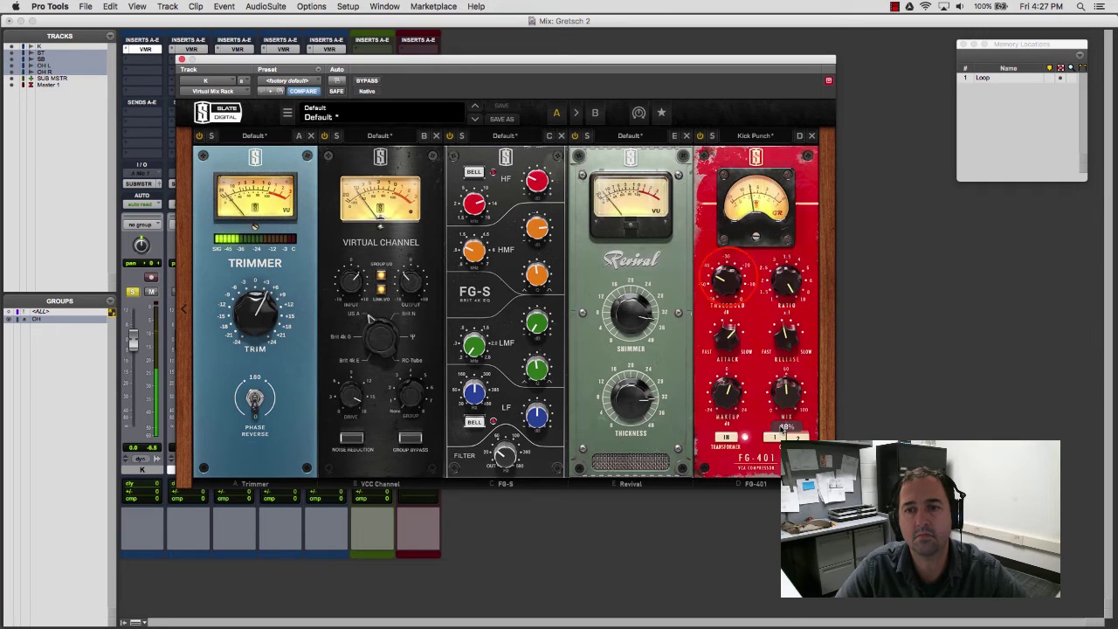
drag(736, 301, 763, 289)
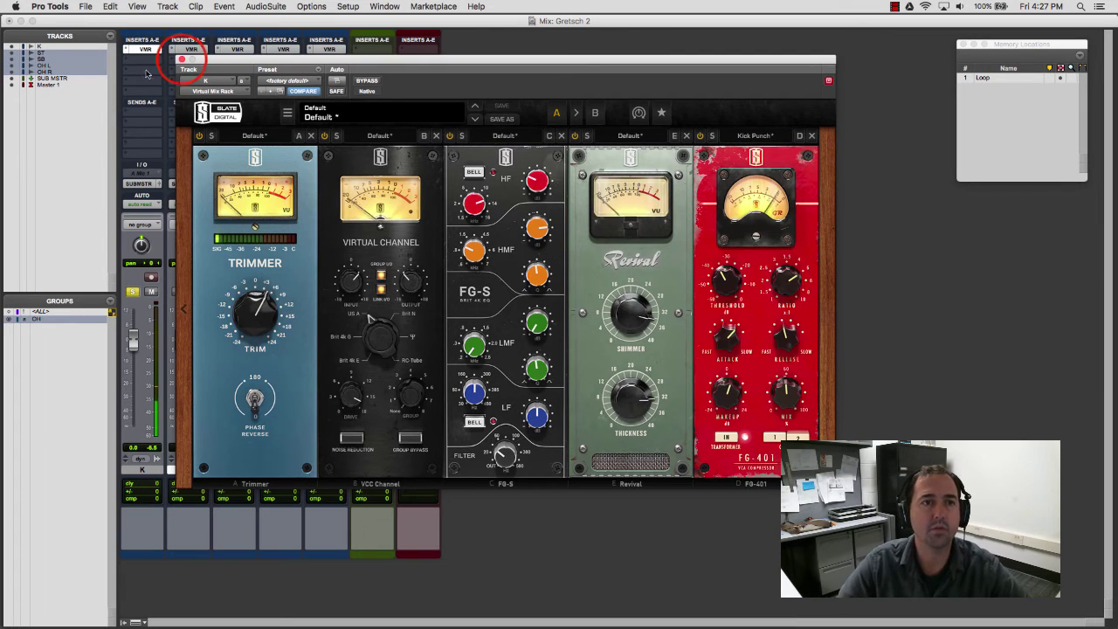
Close K's rack, solo ST instead of K, and open ST's Virtual Mix Rack clear of the track strips.
click(182, 60)
click(178, 291)
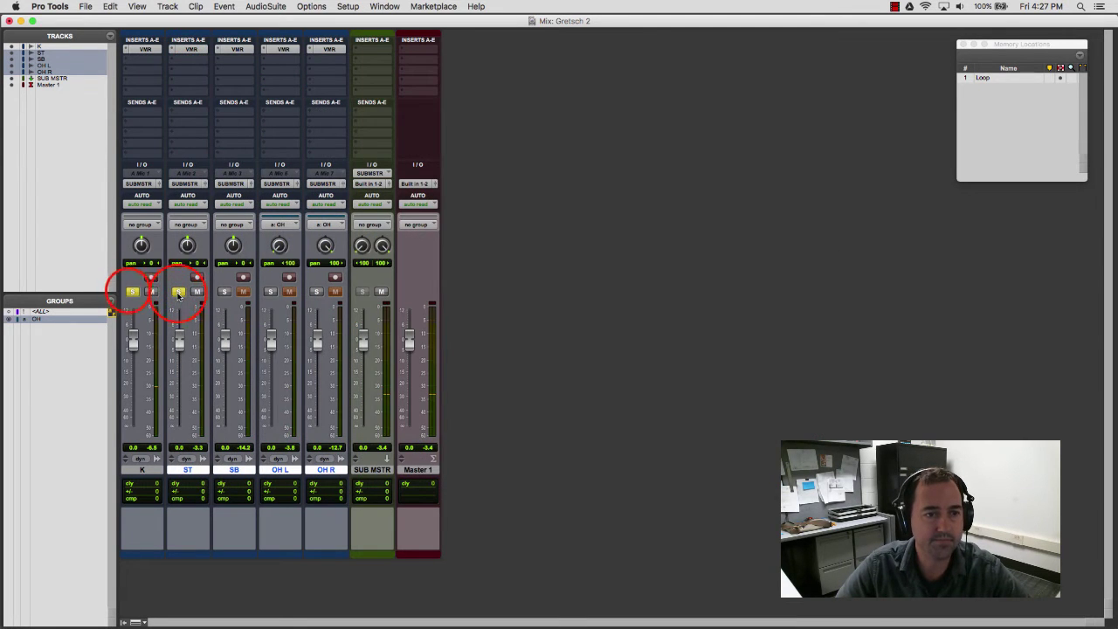
click(189, 49)
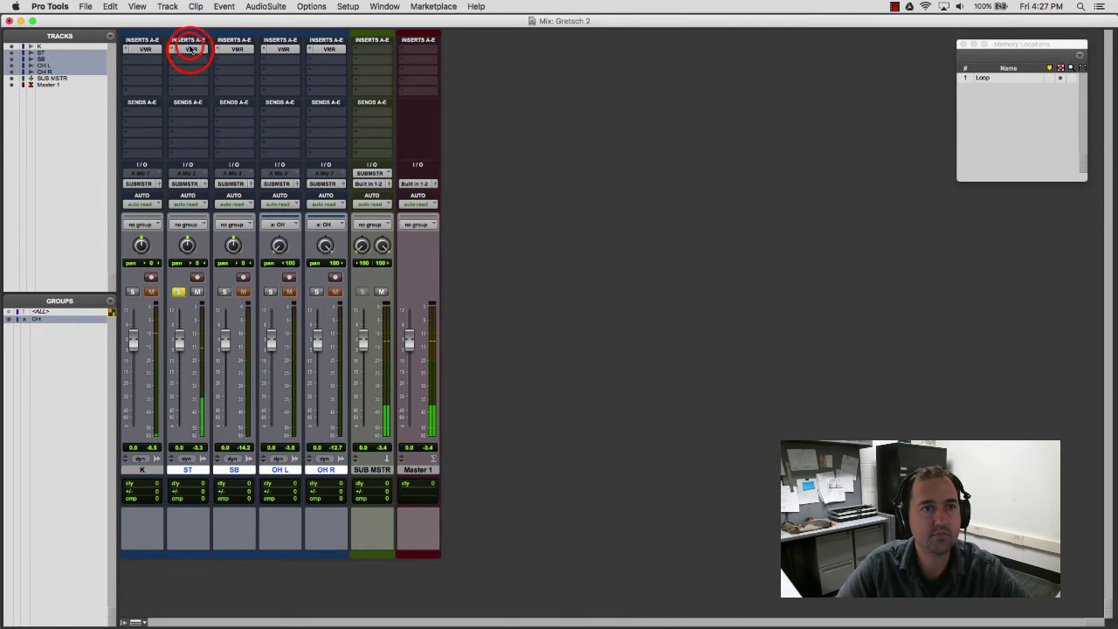
click(189, 49)
click(189, 49)
click(437, 56)
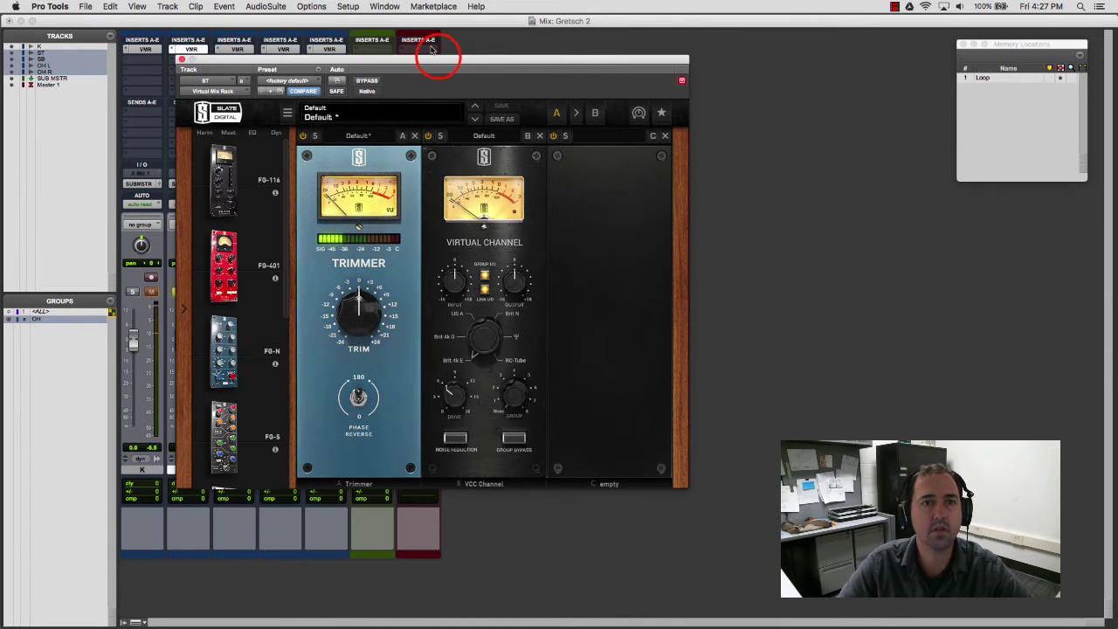
drag(437, 56, 522, 84)
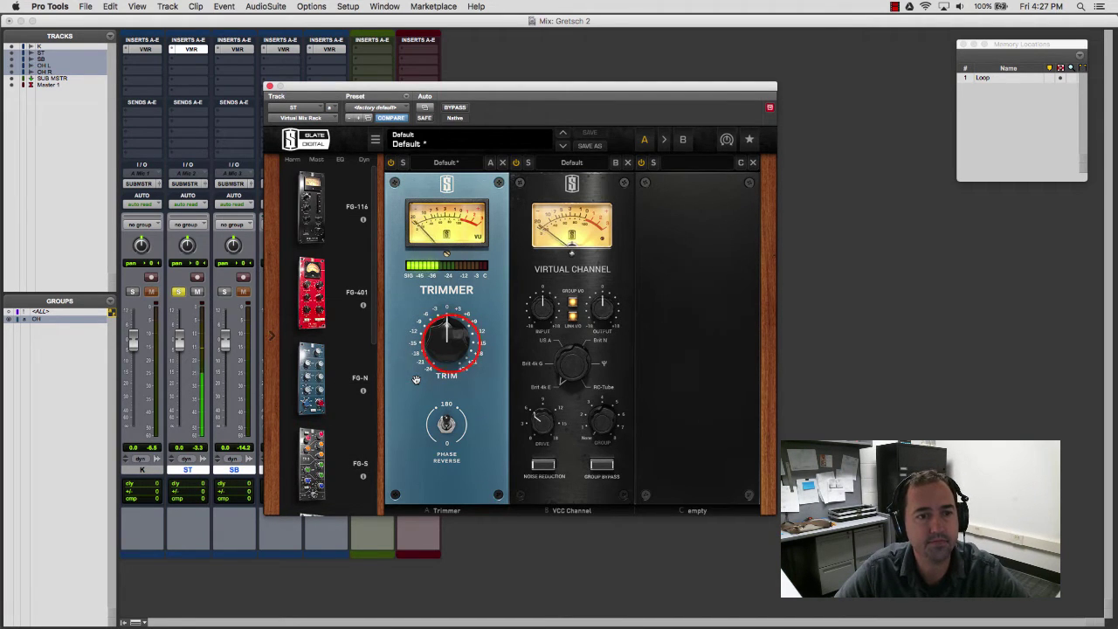
Raise ST's trim and set its Virtual Channel to the US A console with about +6.9 dB input and 14.8 dB drive.
drag(446, 342, 447, 330)
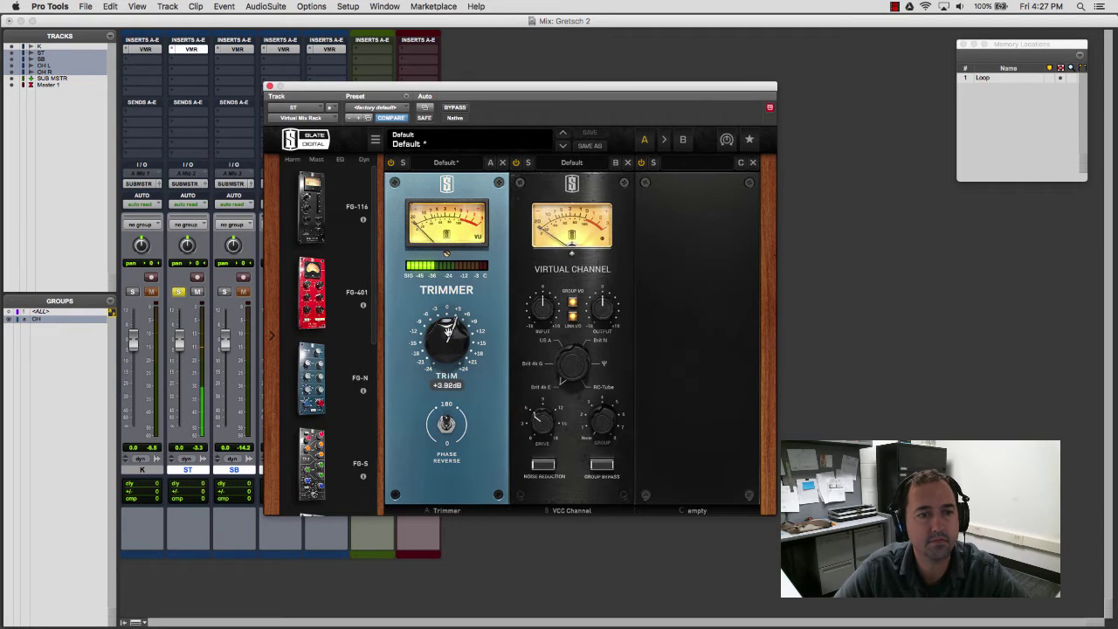
drag(541, 308, 541, 286)
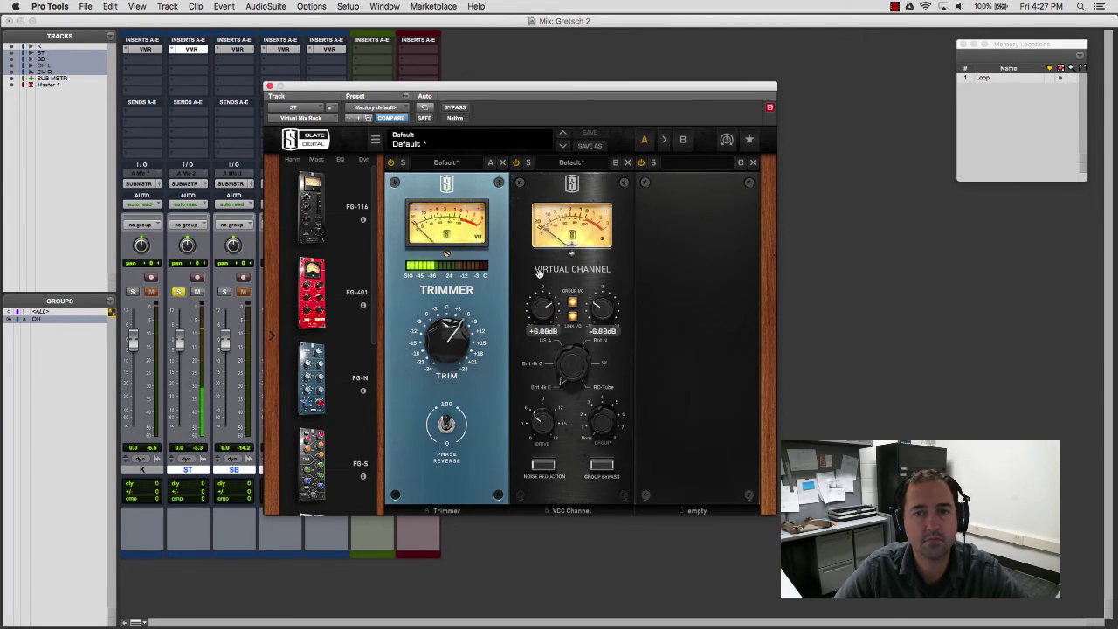
drag(571, 366, 563, 315)
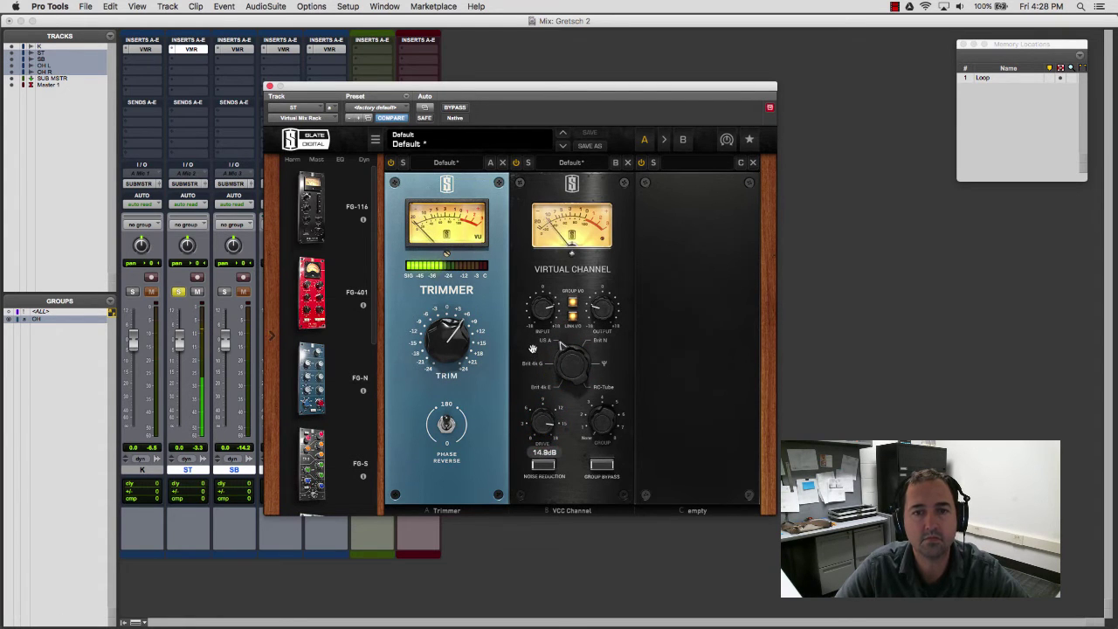
Add a Revival module after the Virtual Channel in ST's rack and turn its Thickness up to around maximum.
scroll(294, 261, down, 8)
drag(294, 262, 696, 350)
mouse_move(696, 413)
mouse_down()
mouse_move(696, 397)
mouse_move(694, 411)
mouse_up()
Return ST's trim to about 0 dB, raise the Virtual Channel input to +11.7 dB and set Revival's Shimmer to about 20.
drag(450, 337, 451, 360)
drag(543, 307, 542, 294)
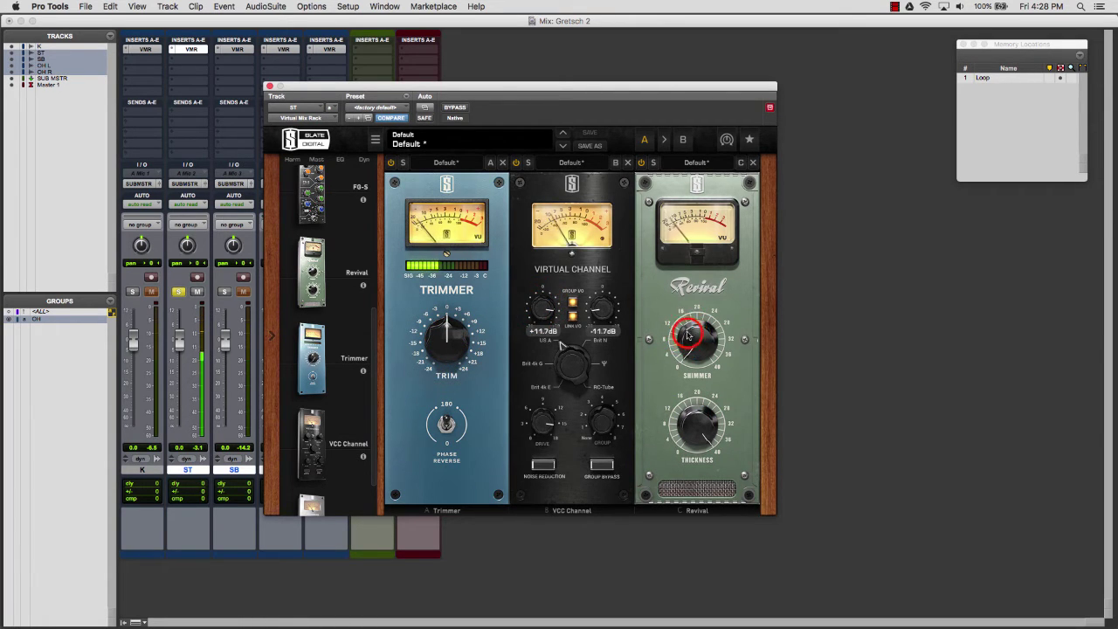
drag(692, 337, 682, 250)
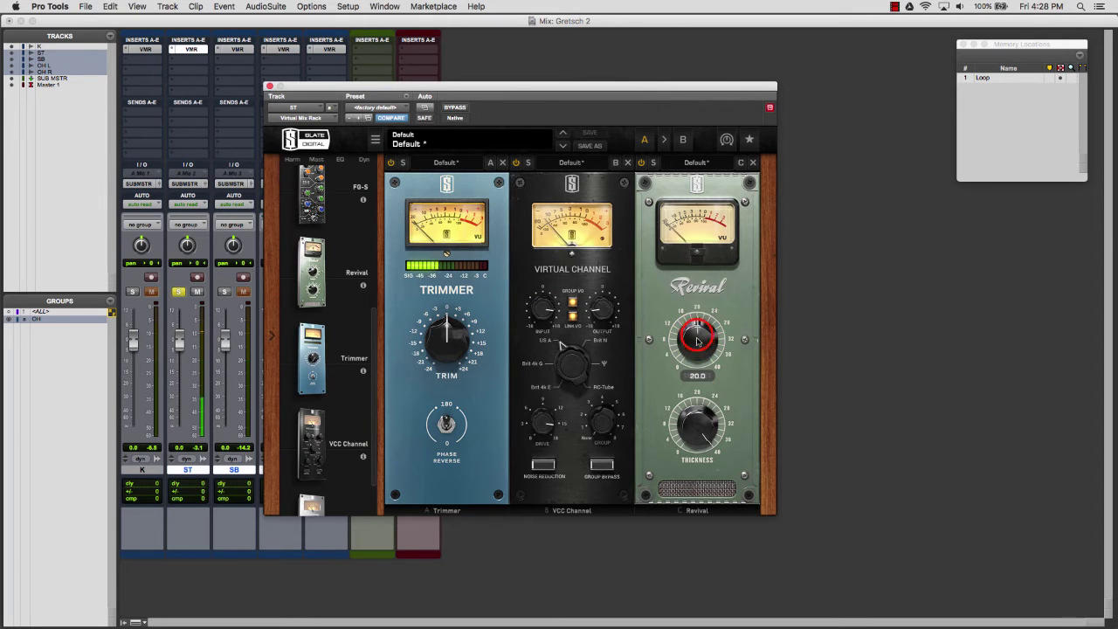
drag(696, 342, 696, 340)
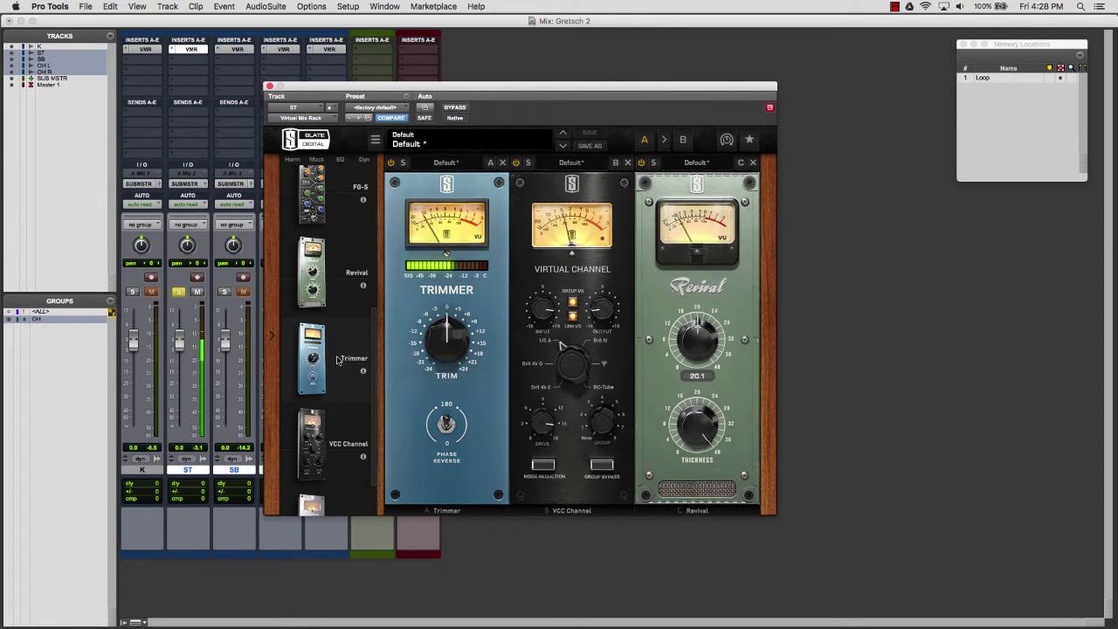
Add an FG-S EQ to ST's rack, engage its filter and boost the LF band by 15 dB.
double_click(312, 206)
drag(822, 482, 793, 414)
drag(852, 444, 852, 440)
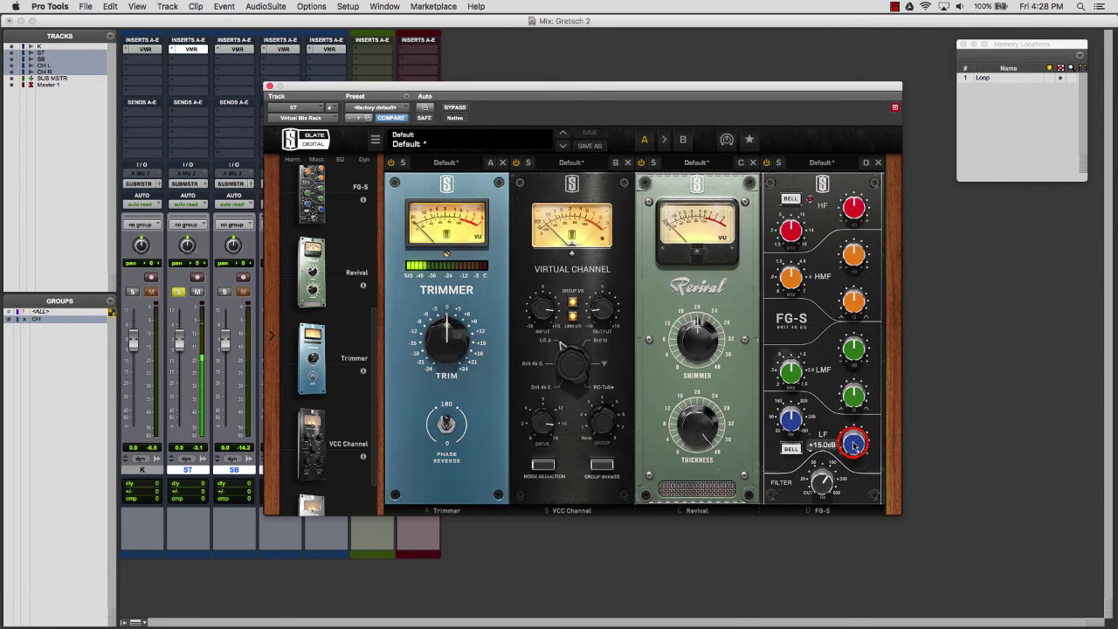
Compare the FG-S's LF band with the Bell shape on and off.
click(789, 449)
click(790, 451)
click(790, 448)
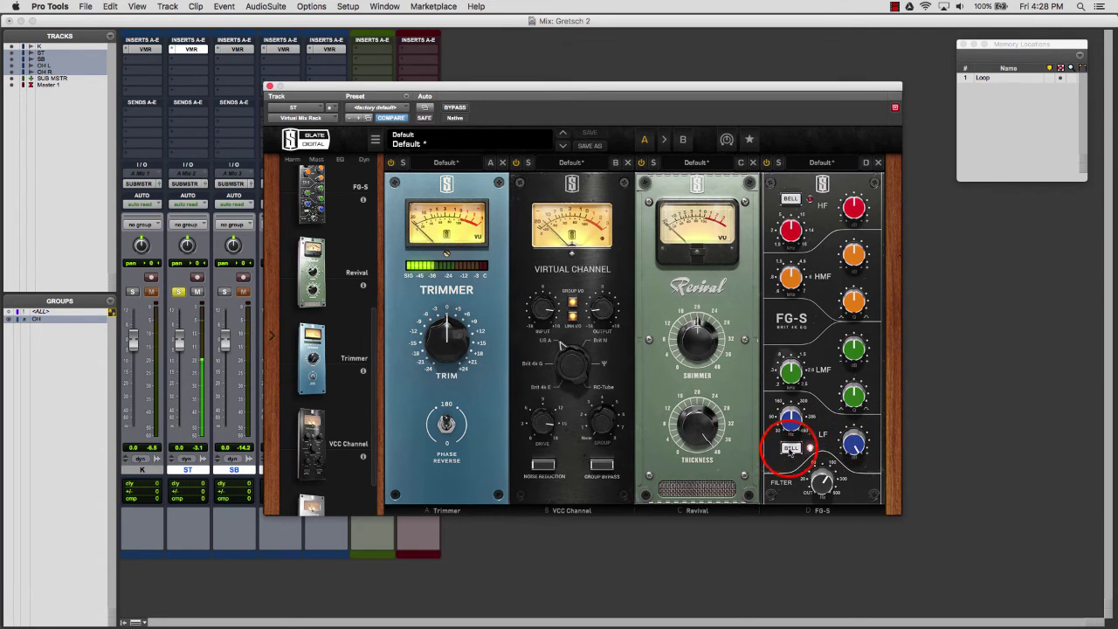
click(789, 449)
click(789, 448)
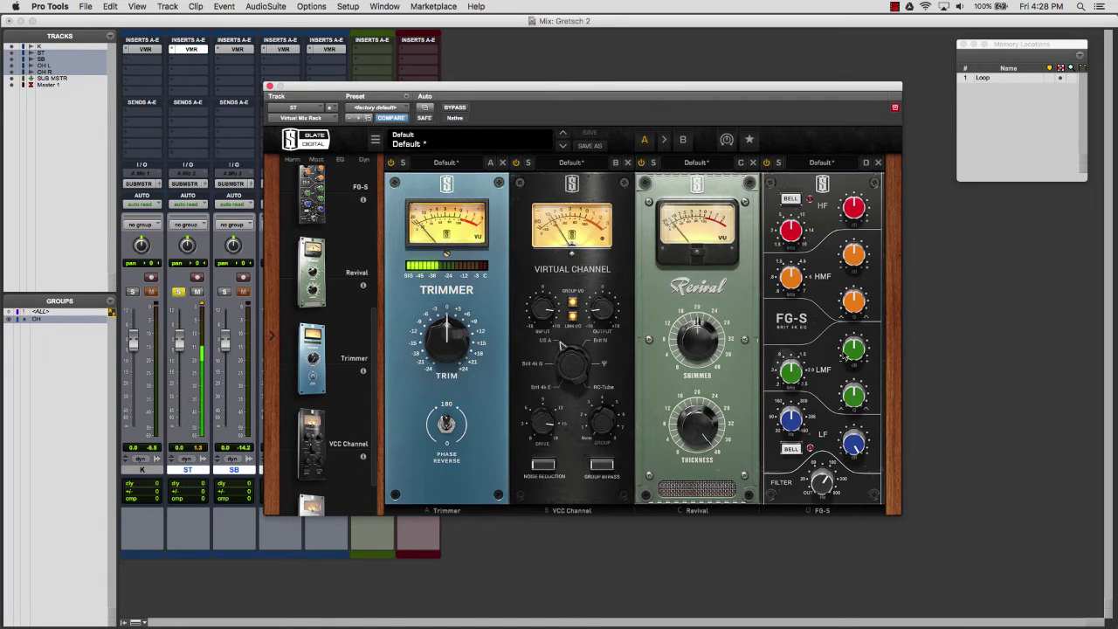
Cut the FG-S's LMF band by up to about 6 dB and fine-tune its frequency and Q.
drag(795, 370, 859, 377)
click(850, 390)
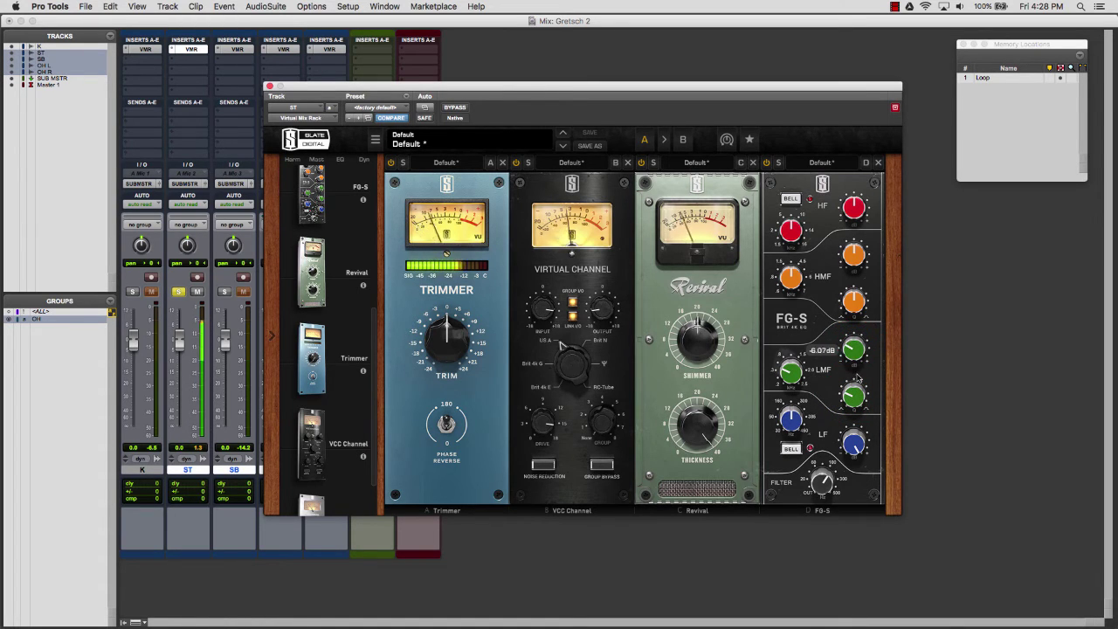
drag(791, 371, 791, 381)
drag(855, 349, 854, 396)
click(854, 395)
Boost the FG-S's HMF band by about 6.3 dB, adjust the HMF and HF frequencies, and cut the HF band by about 5.7 dB.
mouse_move(790, 280)
mouse_down()
mouse_move(816, 286)
mouse_move(793, 277)
mouse_up()
drag(855, 255, 851, 245)
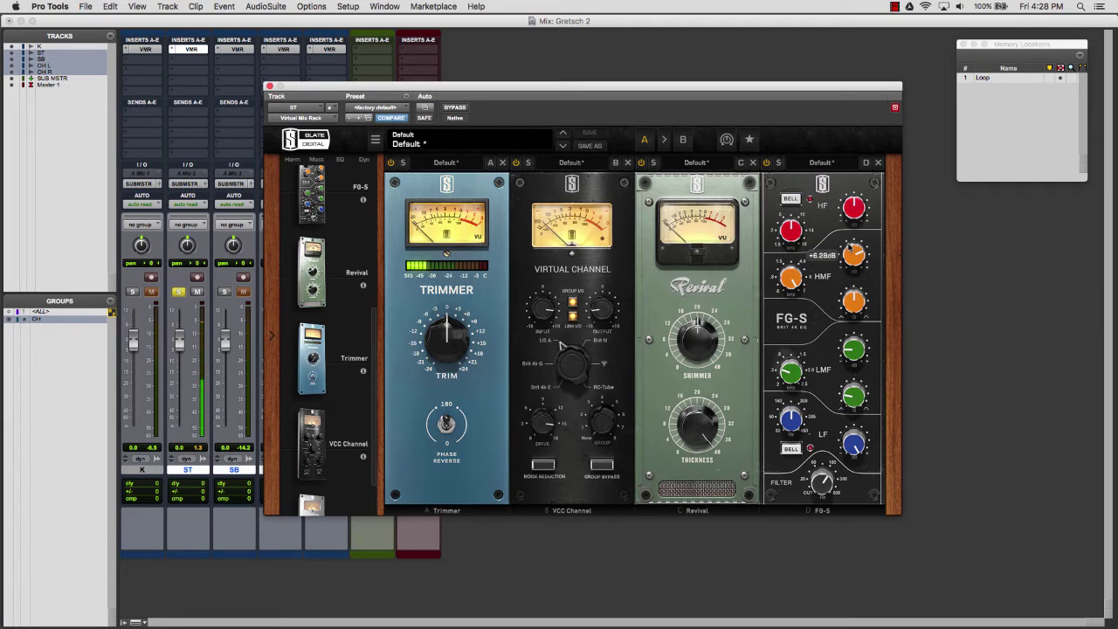
drag(790, 231, 794, 223)
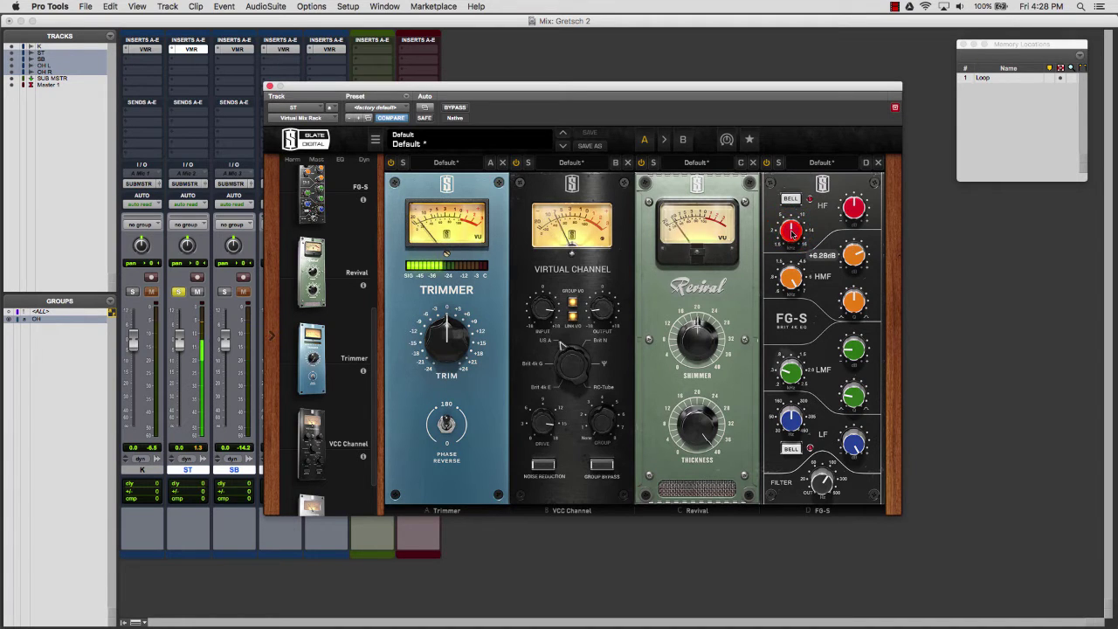
drag(861, 213, 862, 227)
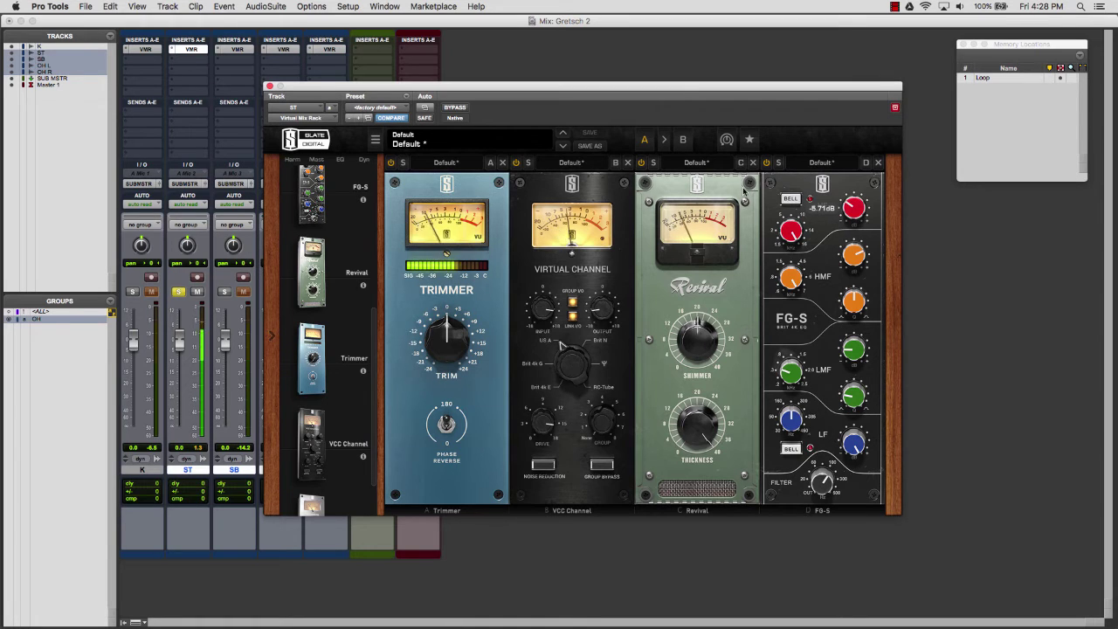
Add an FG-401 compressor after the FG-S in ST's rack.
scroll(319, 332, down, 3)
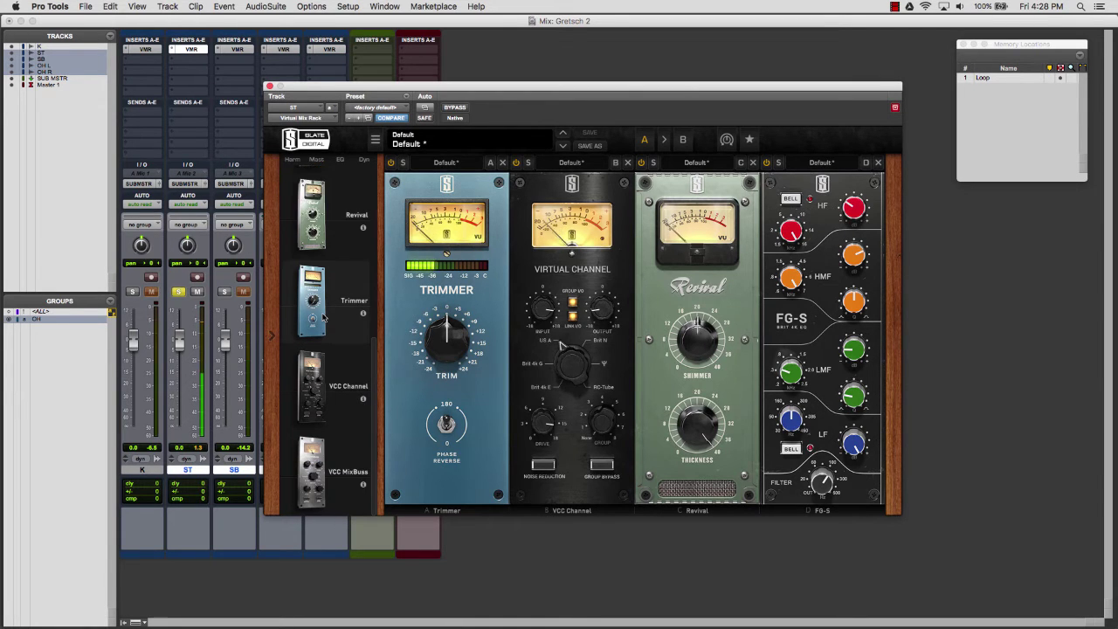
drag(311, 297, 322, 317)
scroll(314, 315, up, 8)
click(307, 300)
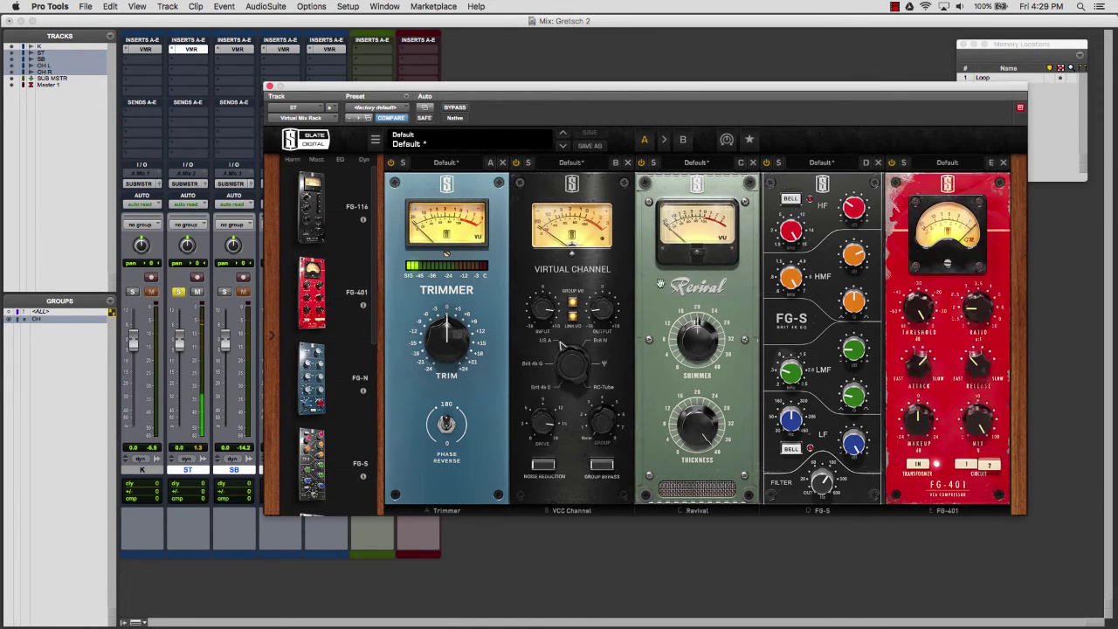
Try a lower threshold, slower attack, higher ratio and reduced mix on the FG-401.
drag(924, 297, 922, 325)
drag(922, 369, 923, 336)
drag(977, 381, 977, 416)
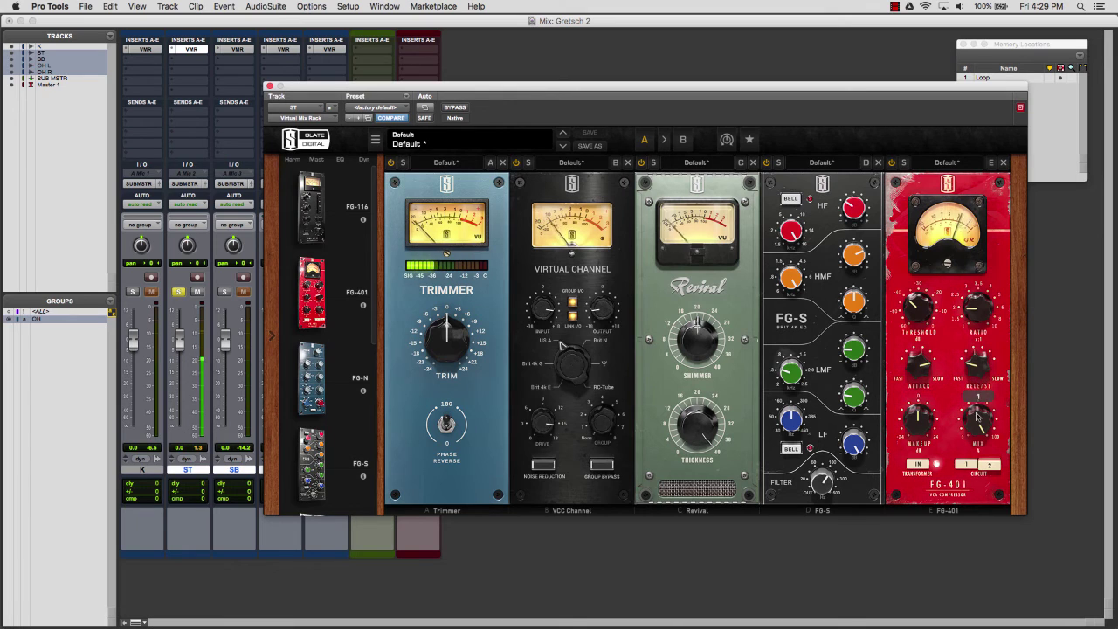
mouse_move(970, 306)
mouse_down()
mouse_move(983, 302)
mouse_move(980, 325)
mouse_up()
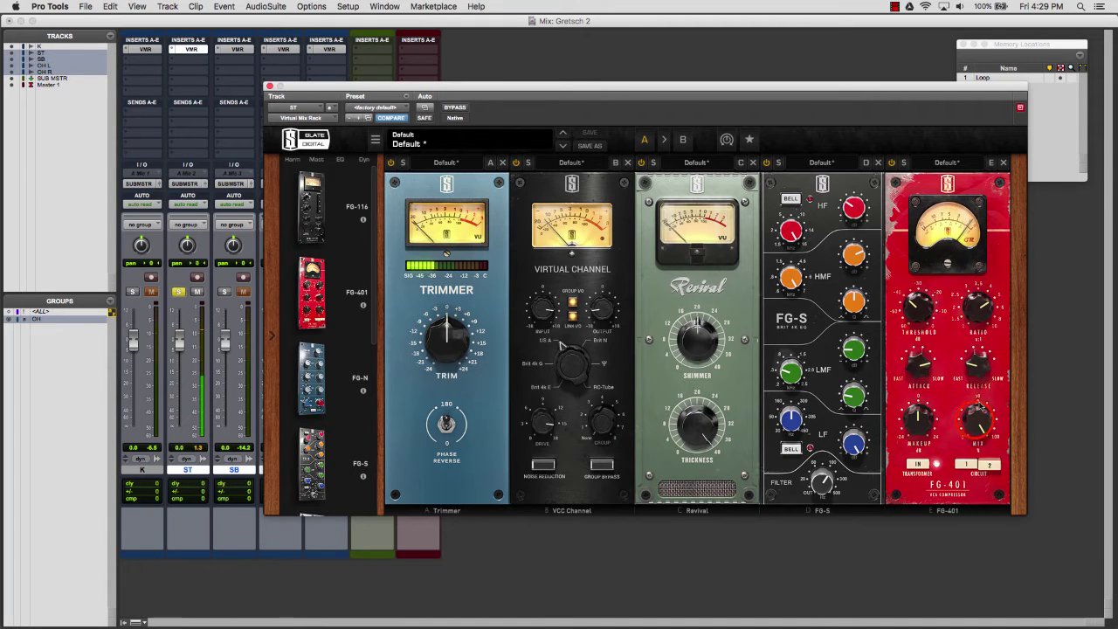
drag(973, 412, 973, 444)
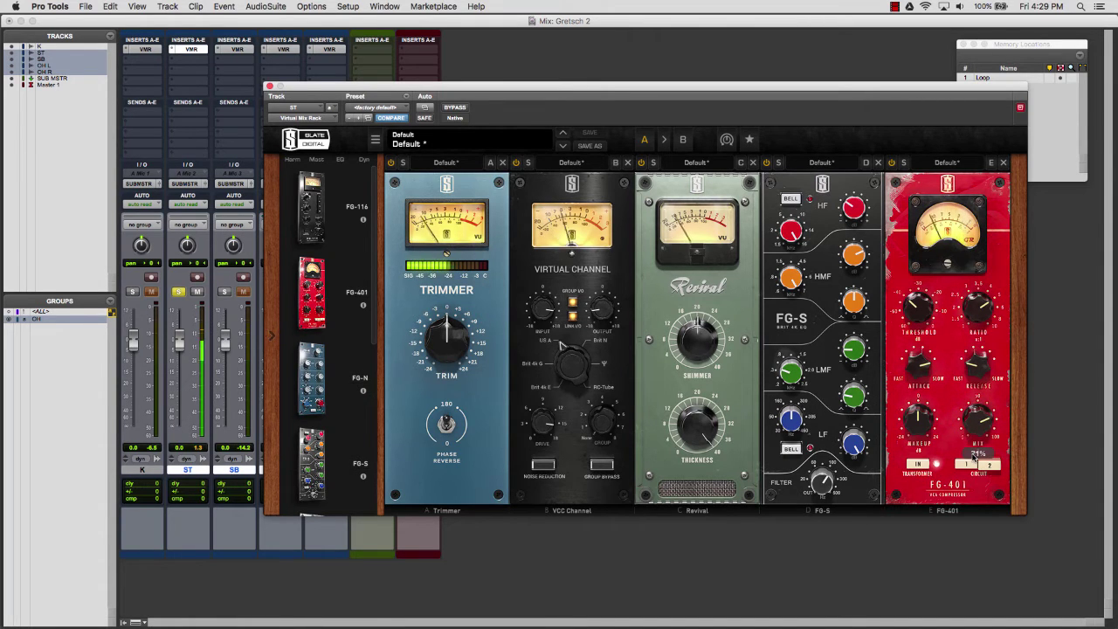
Load the FG-401's Snare Punch preset, refine its threshold, release and mix, and lower the FG-S's filter frequency.
click(947, 163)
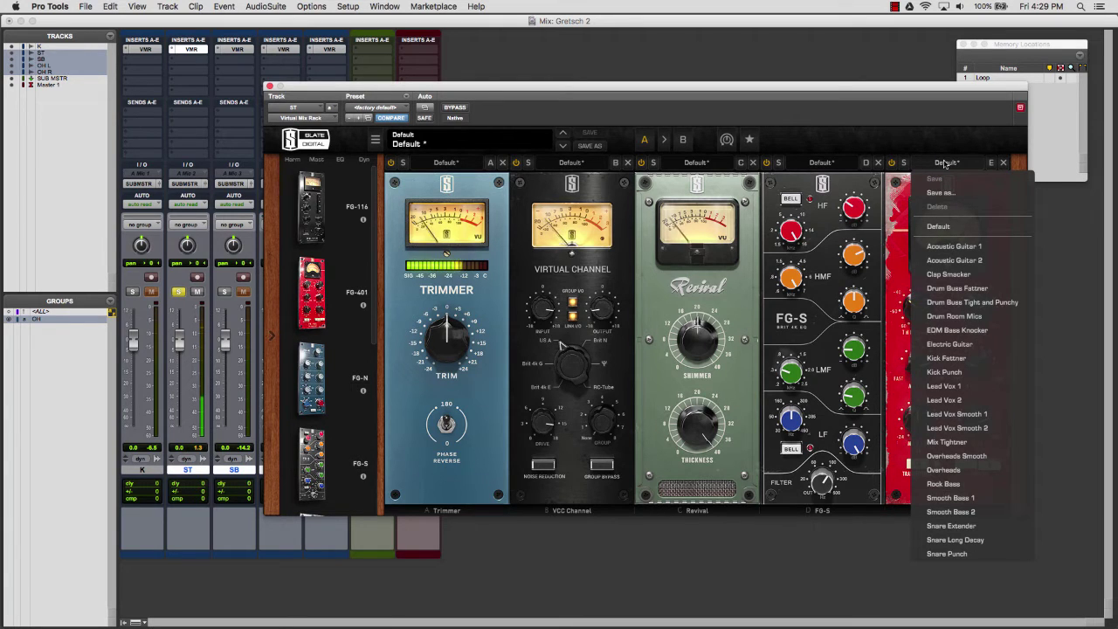
click(995, 554)
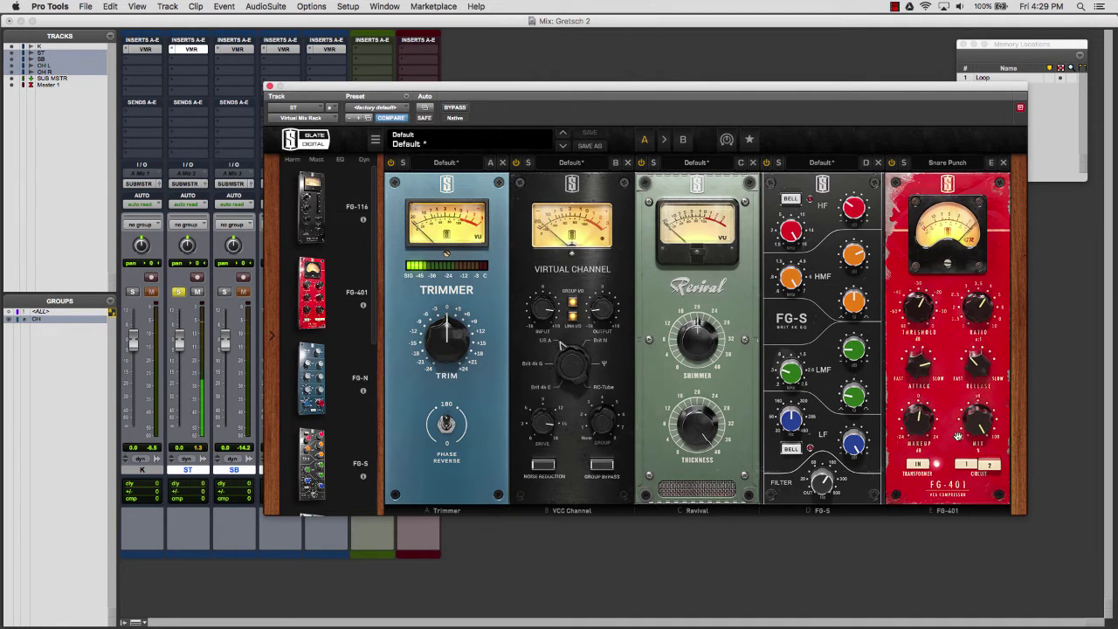
drag(918, 307, 922, 324)
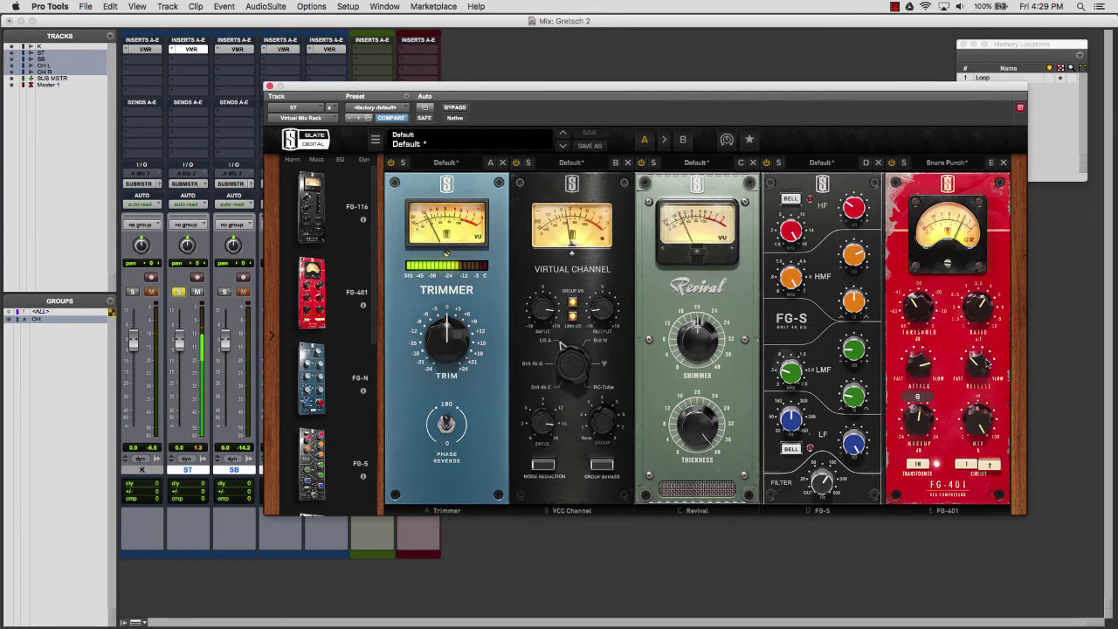
drag(976, 359, 978, 358)
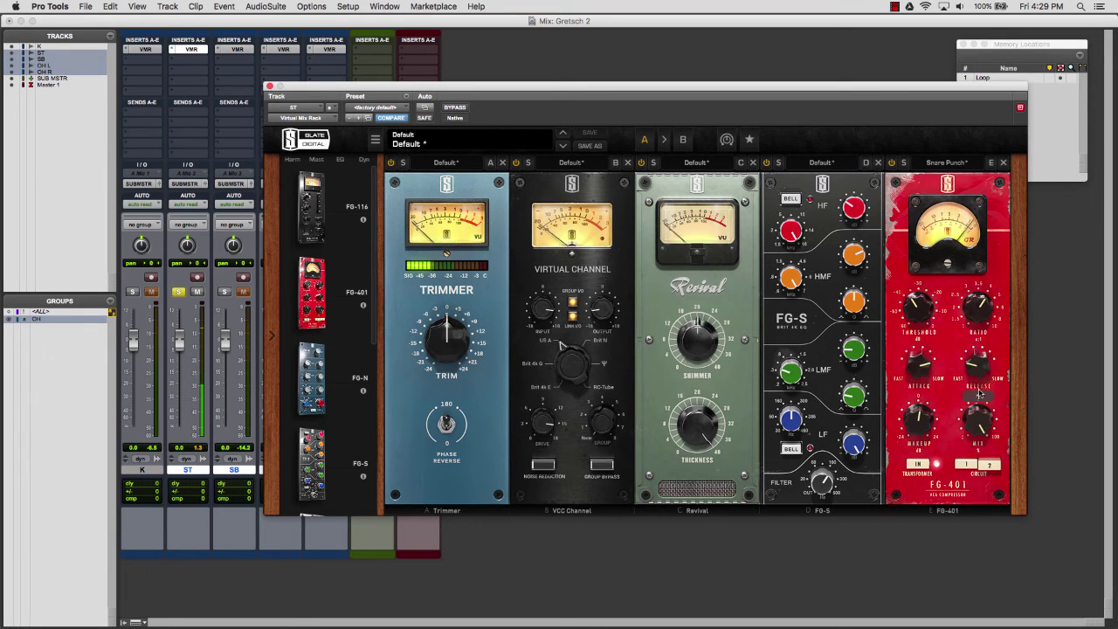
drag(978, 419, 973, 475)
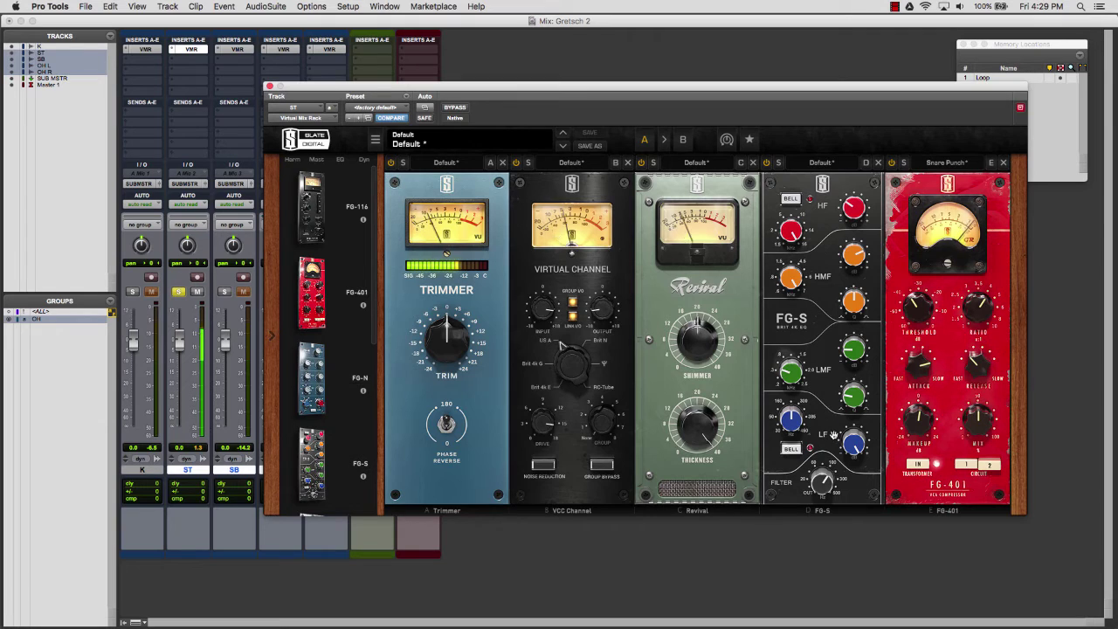
drag(821, 479, 824, 499)
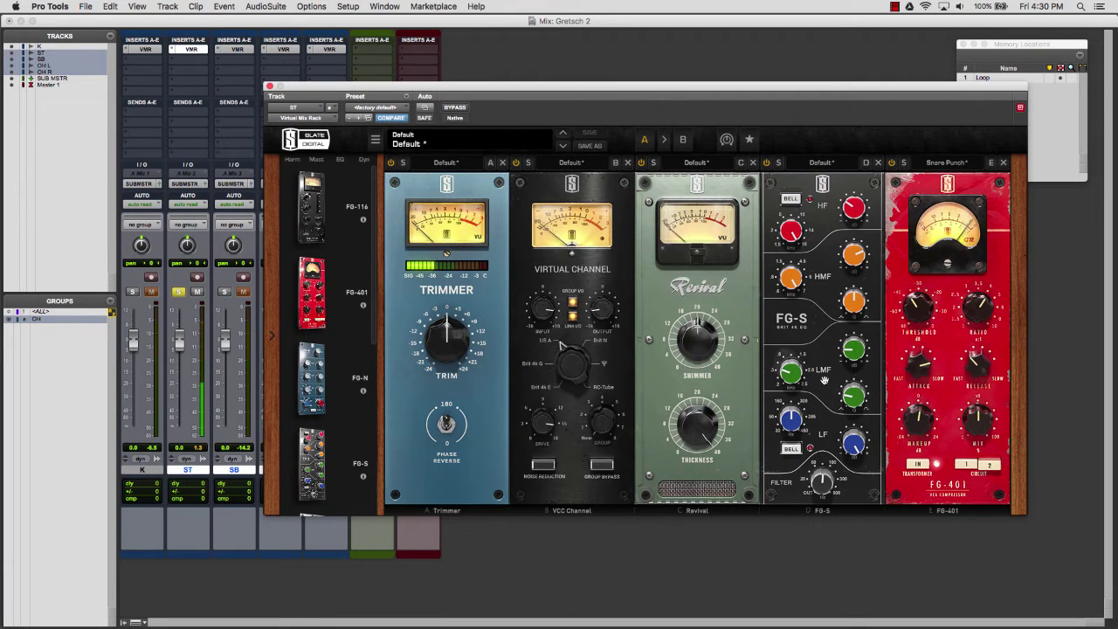
Add an FG-N EQ to ST's rack and adjust the gains of its low band and both mid bands.
double_click(310, 384)
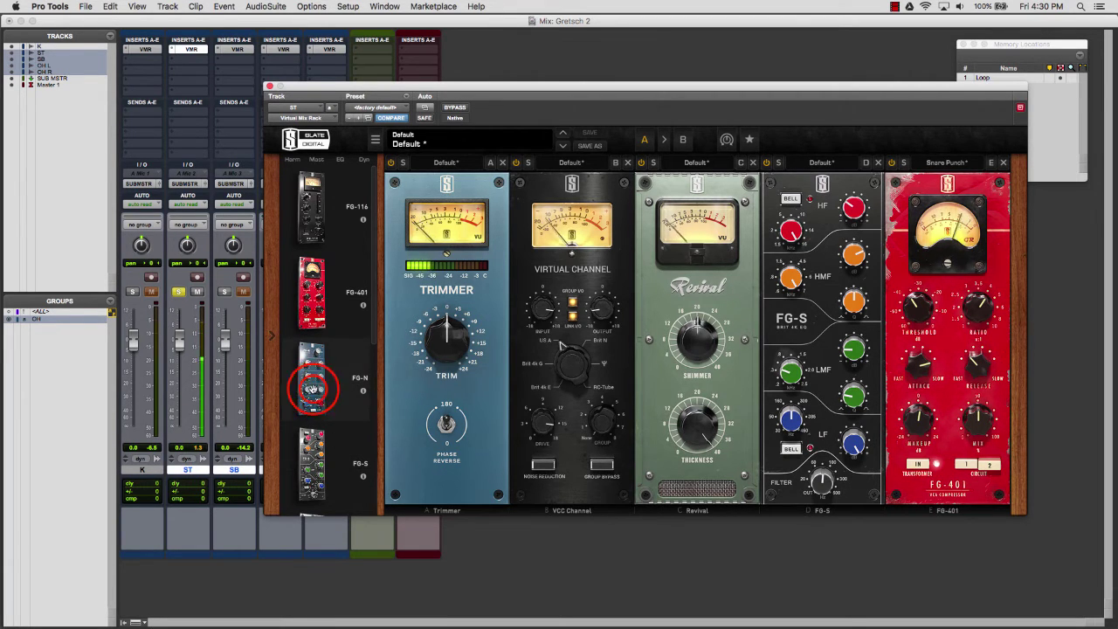
drag(971, 395, 980, 393)
alt+click(978, 384)
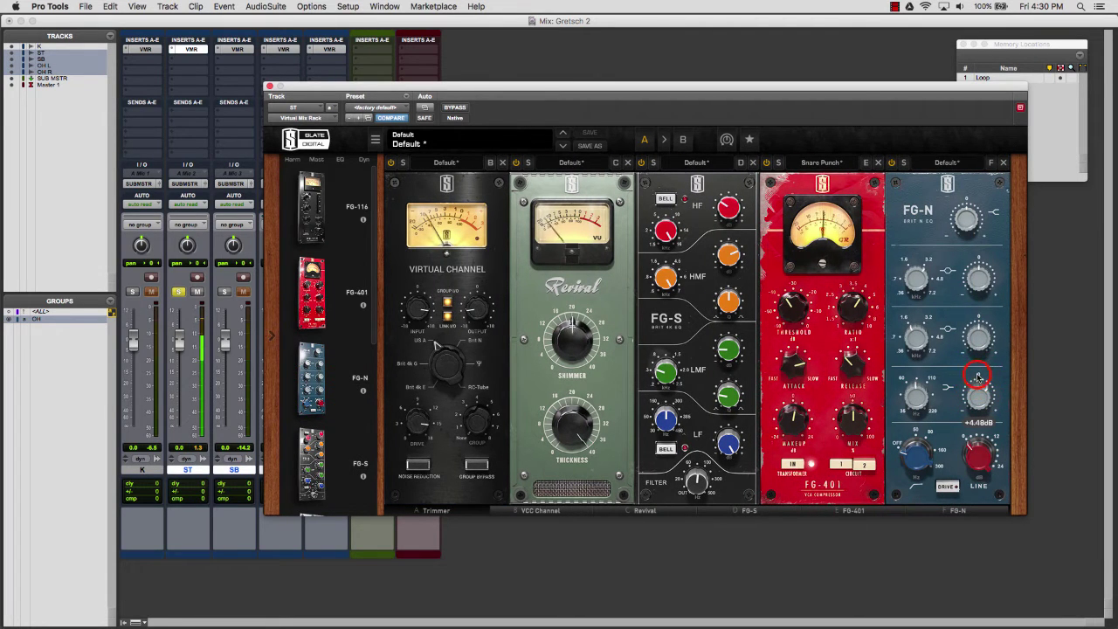
click(978, 337)
drag(979, 335, 979, 331)
drag(979, 279, 979, 277)
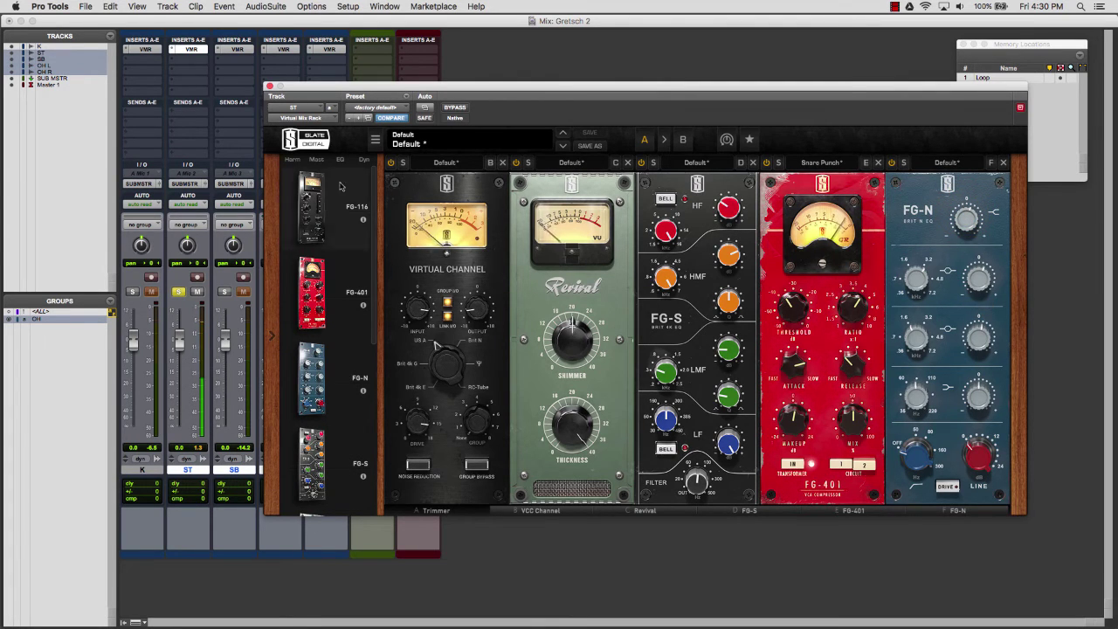
Try a second FG-401 after the FG-N with a slower attack and lower threshold, compare it bypassed, and remove it.
double_click(315, 278)
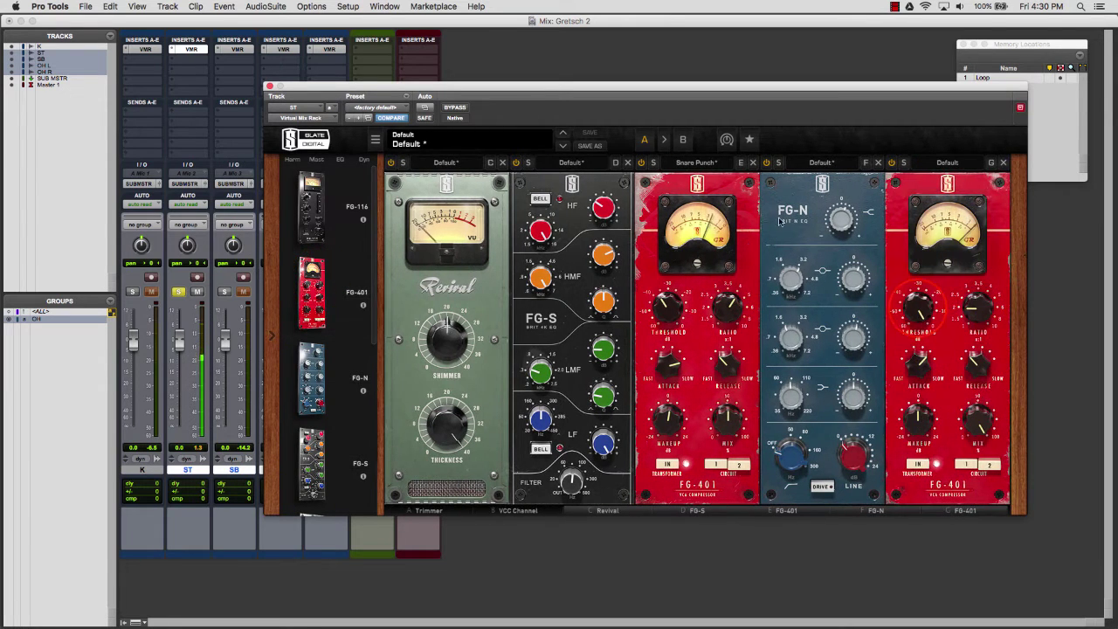
mouse_move(916, 332)
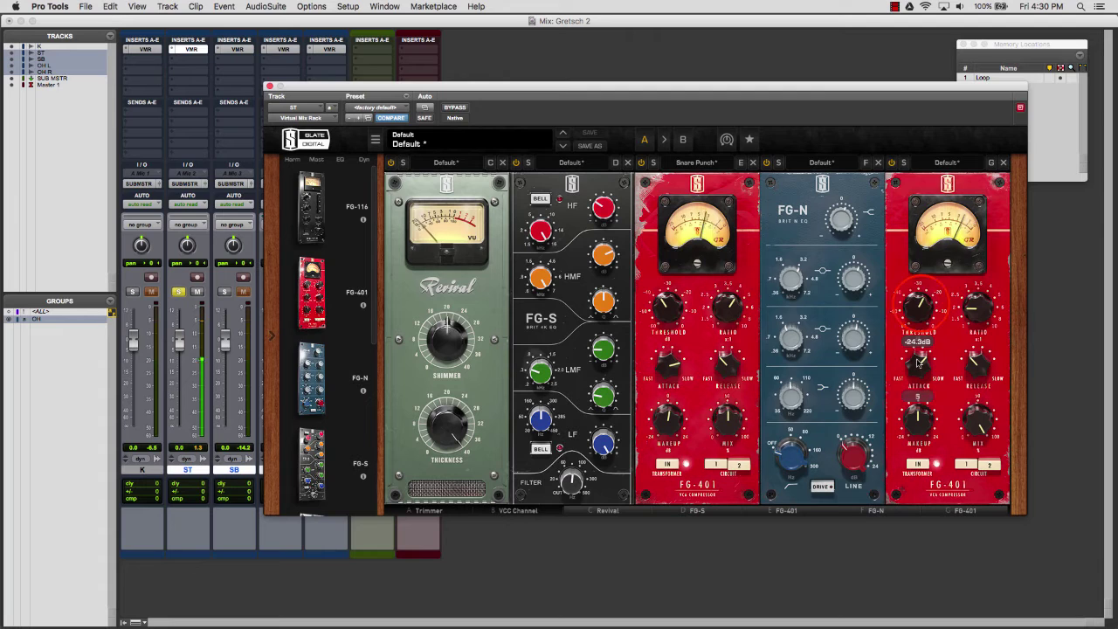
drag(920, 360, 922, 309)
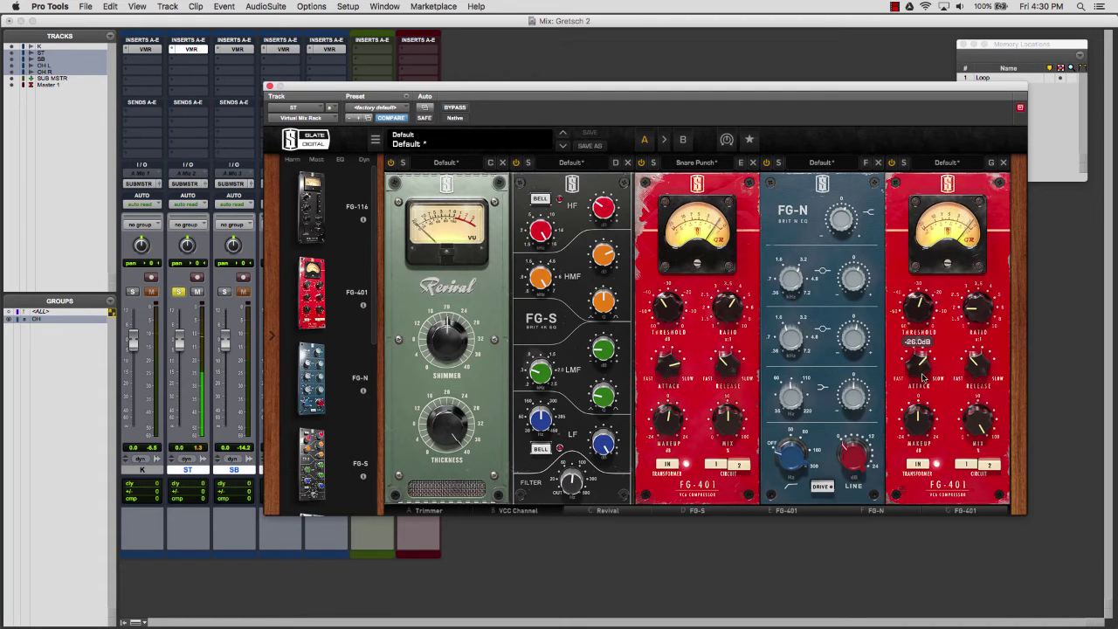
drag(966, 365, 921, 306)
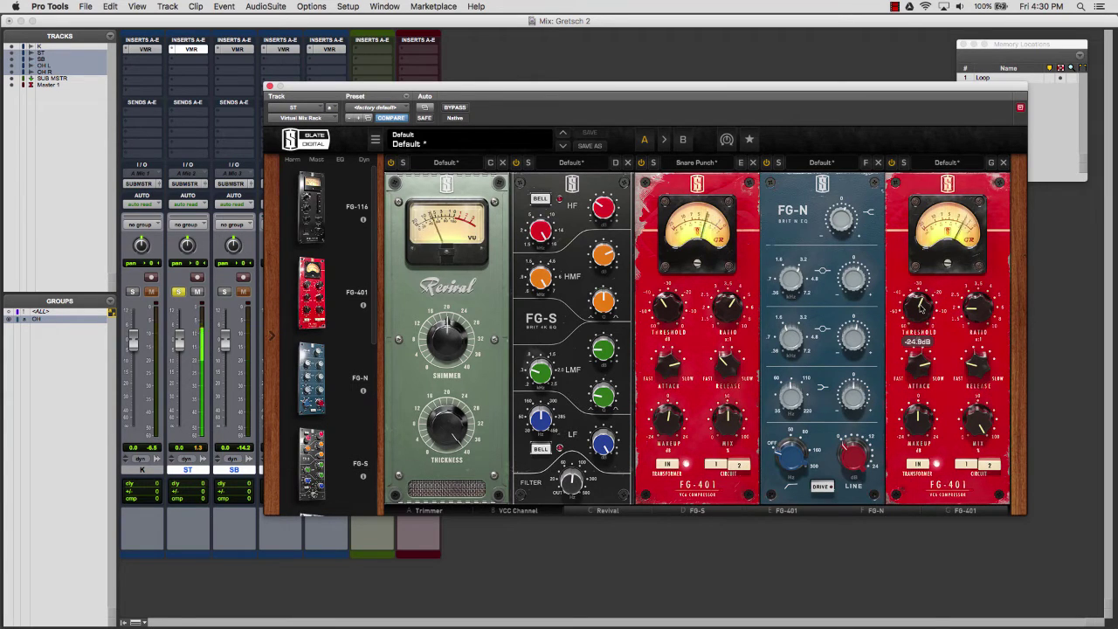
click(890, 163)
click(891, 163)
drag(918, 307, 923, 330)
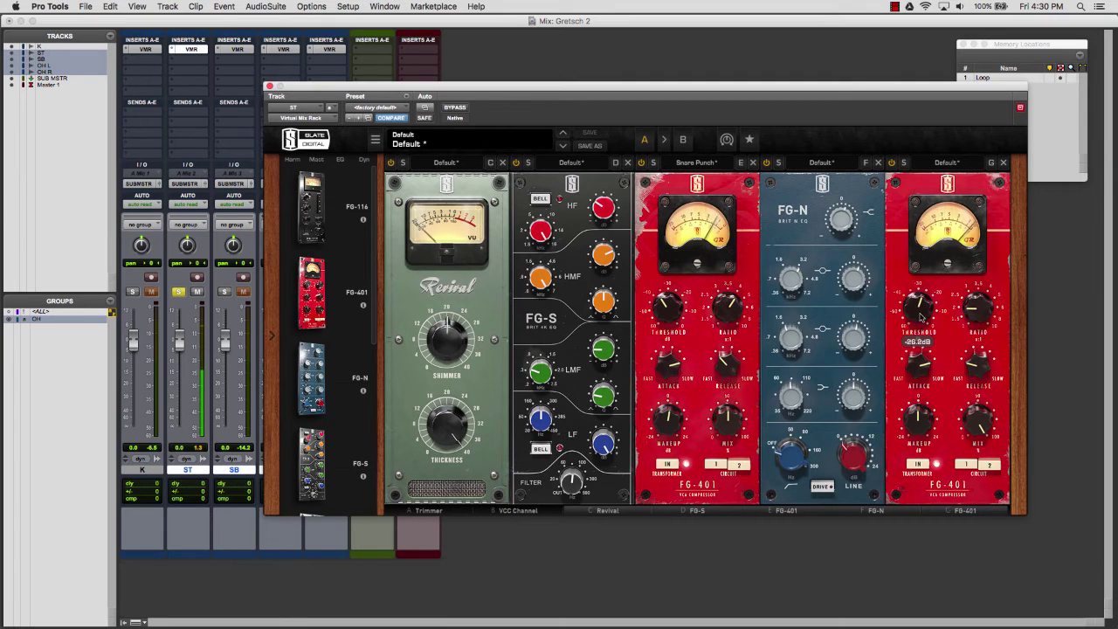
click(1003, 162)
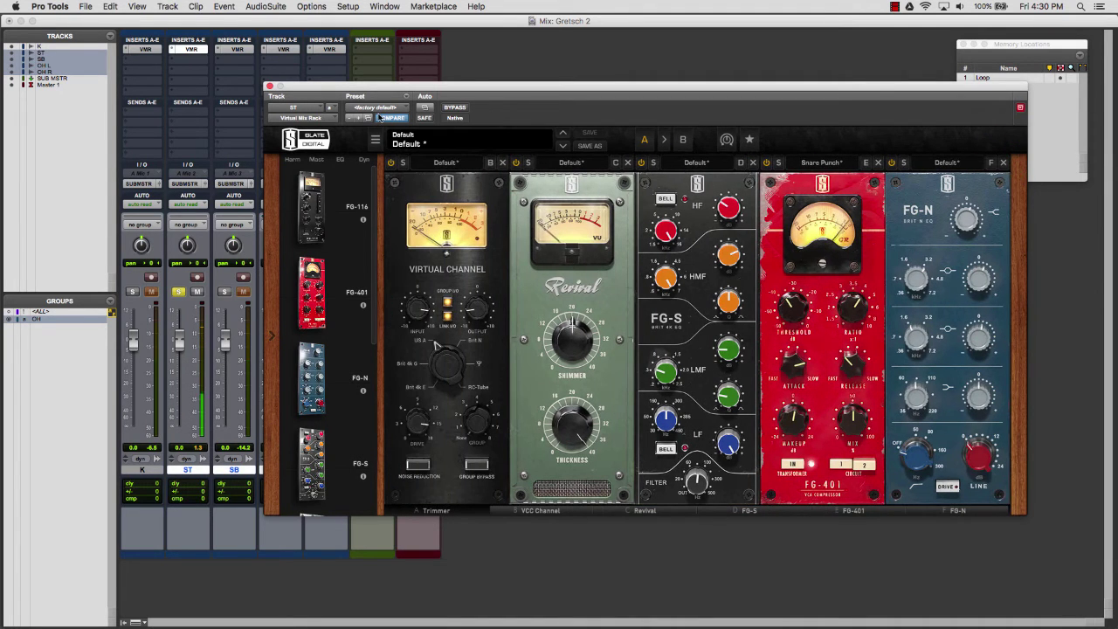
Collapse the module browser and switch the solo from ST to SB.
click(271, 338)
click(224, 291)
click(178, 291)
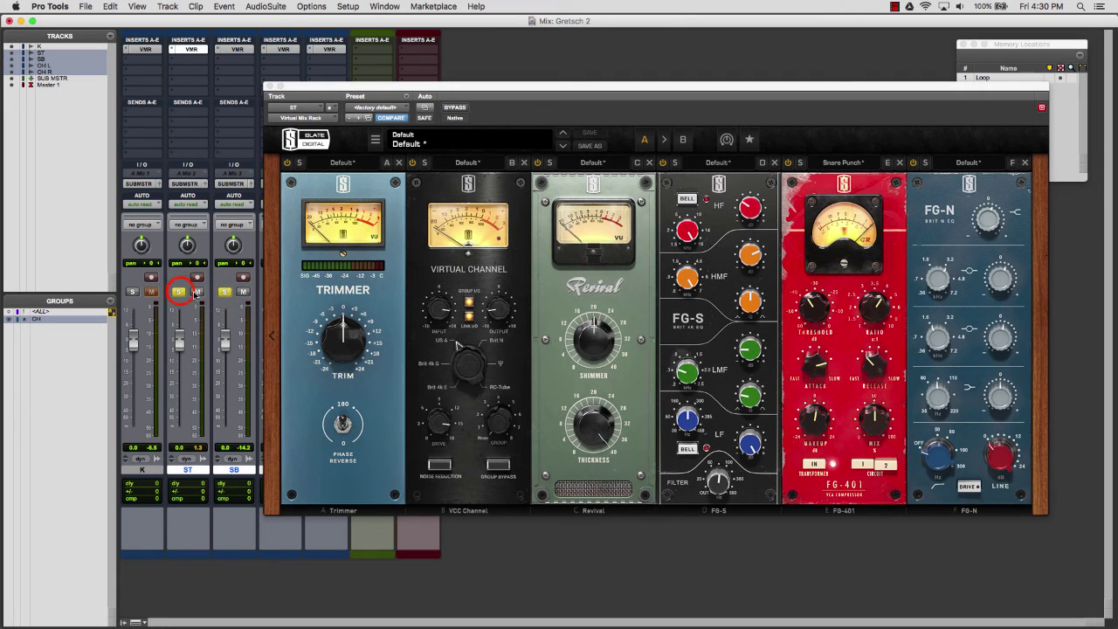
Open SB's Virtual Mix Rack, set the trim to about +2.5 dB and raise the Virtual Channel input to about +9 dB.
click(234, 50)
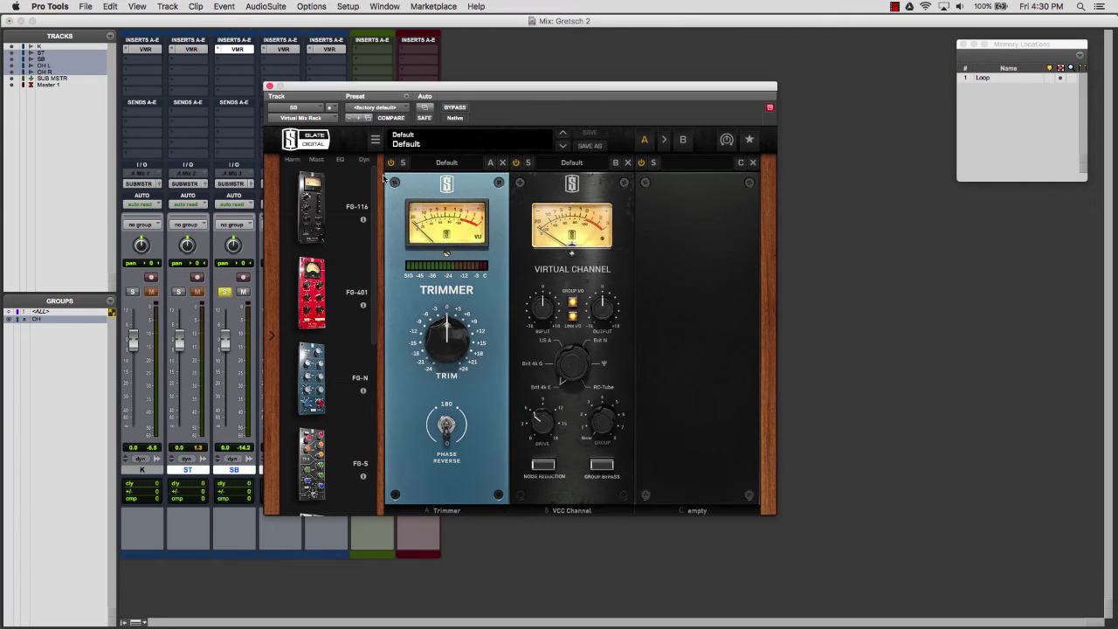
drag(456, 325, 447, 343)
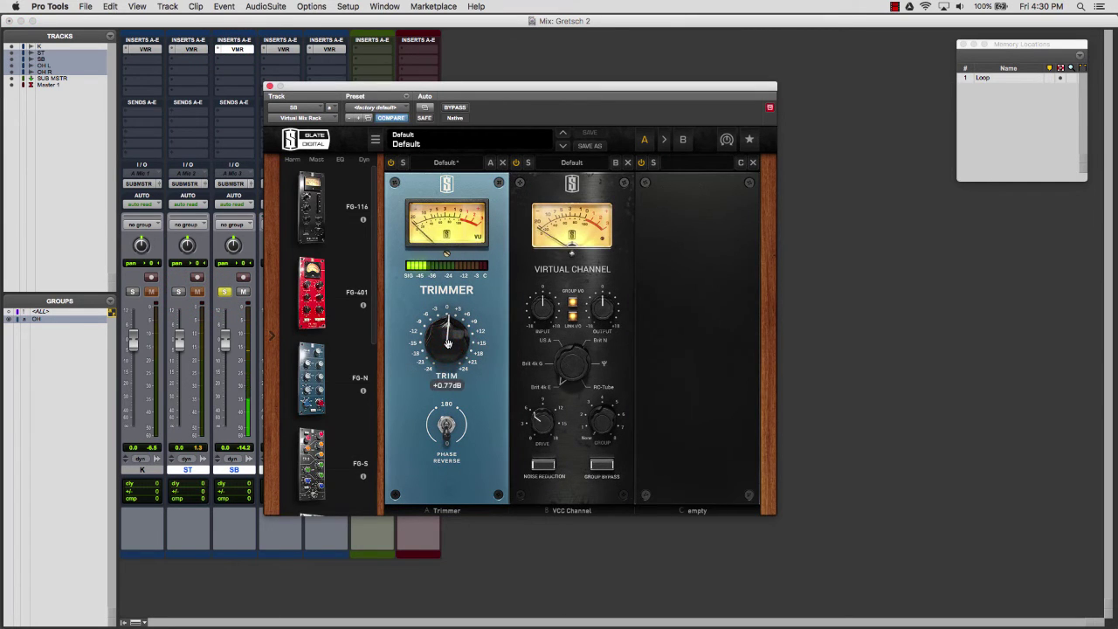
drag(542, 311, 540, 295)
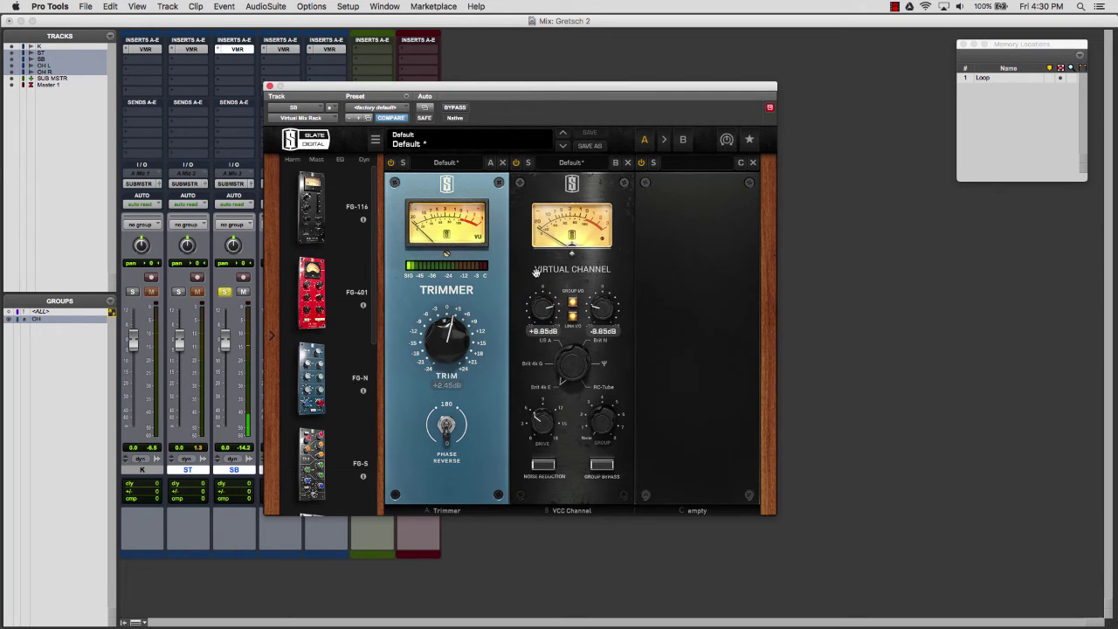
Add a Revival to SB's rack, raise its Shimmer and set its Thickness to about 36.7.
scroll(302, 232, down, 5)
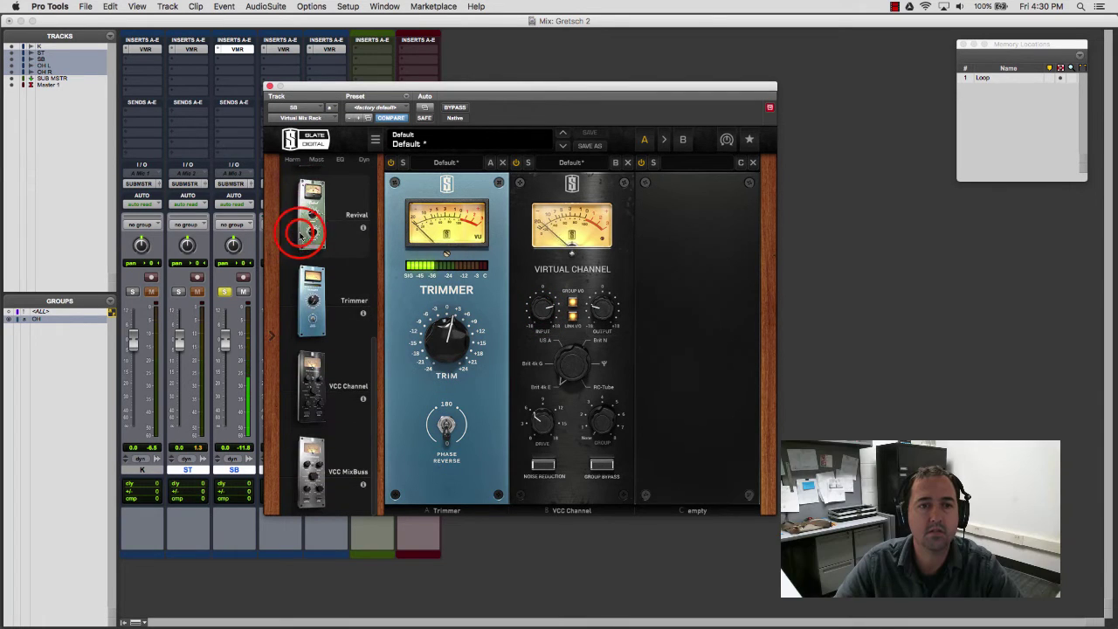
double_click(305, 234)
drag(699, 435, 703, 342)
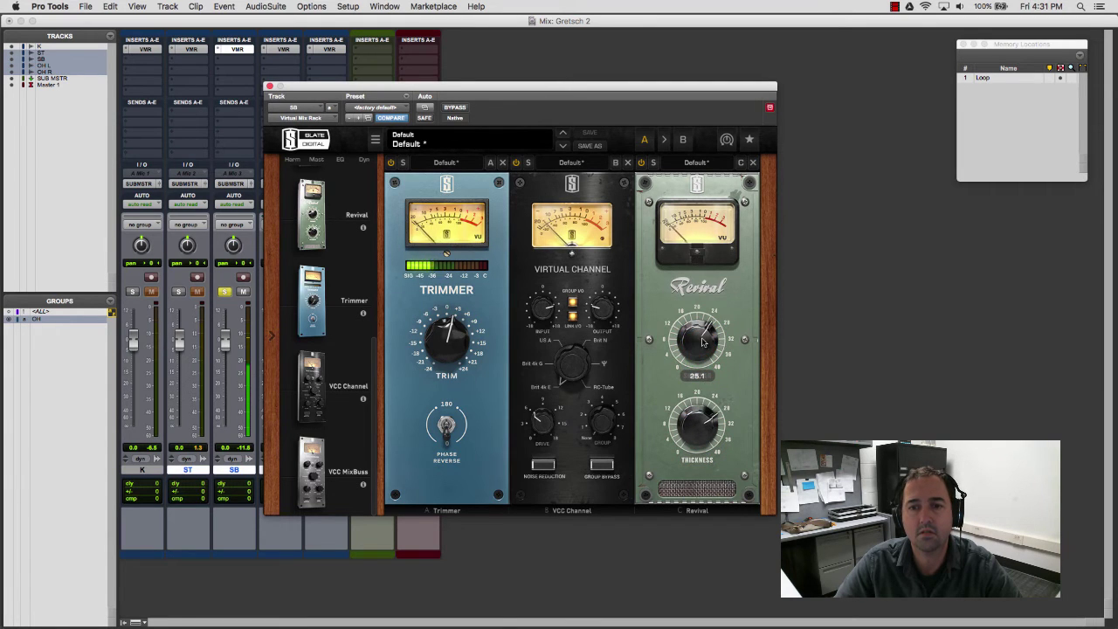
drag(699, 419, 698, 399)
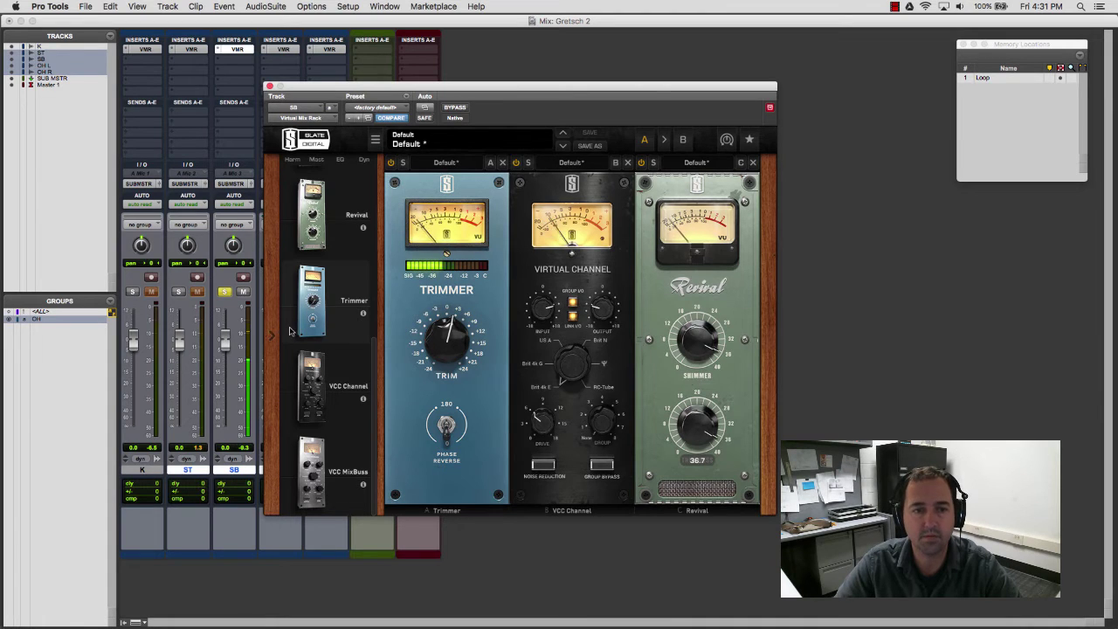
Add an FG-S to SB's rack and cut its LMF band by about 10.4 dB at about 484 Hz.
scroll(319, 262, up, 5)
double_click(315, 400)
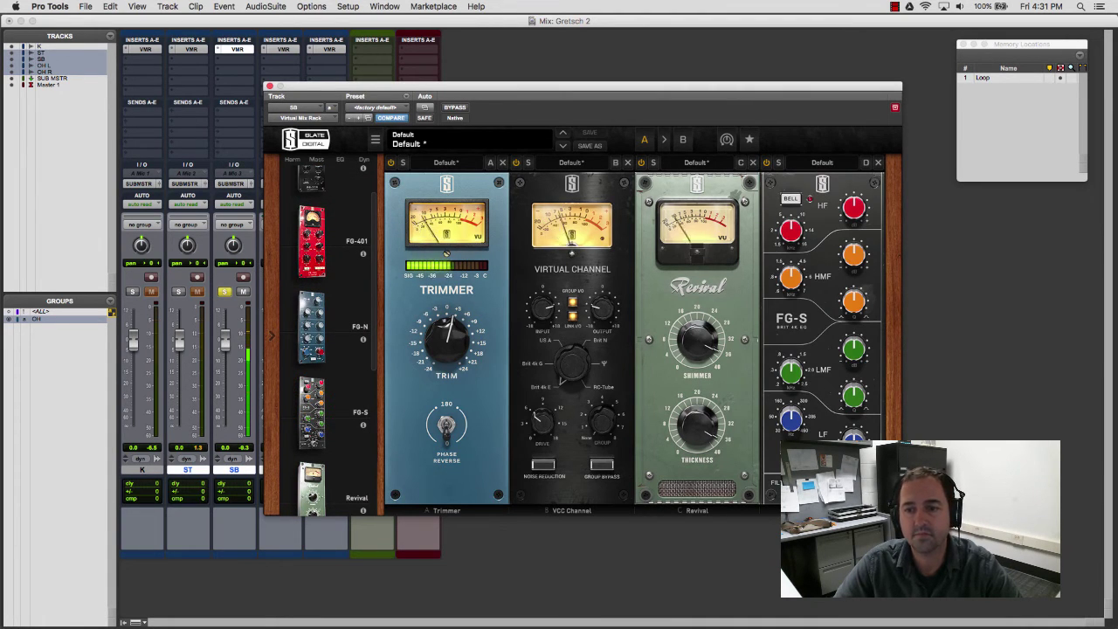
click(791, 371)
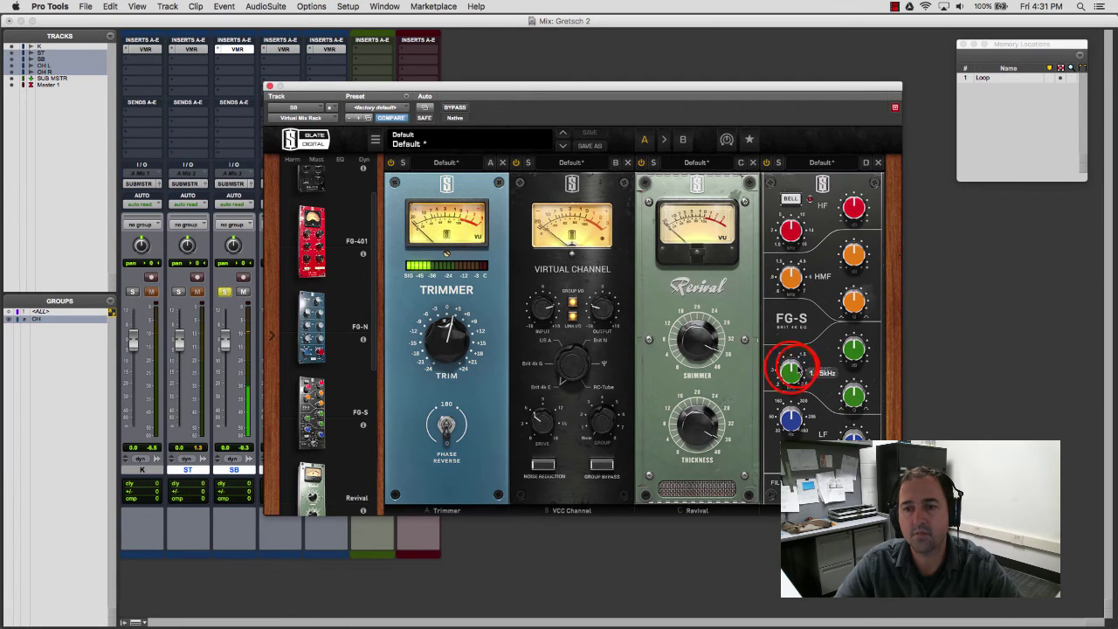
drag(790, 370, 853, 397)
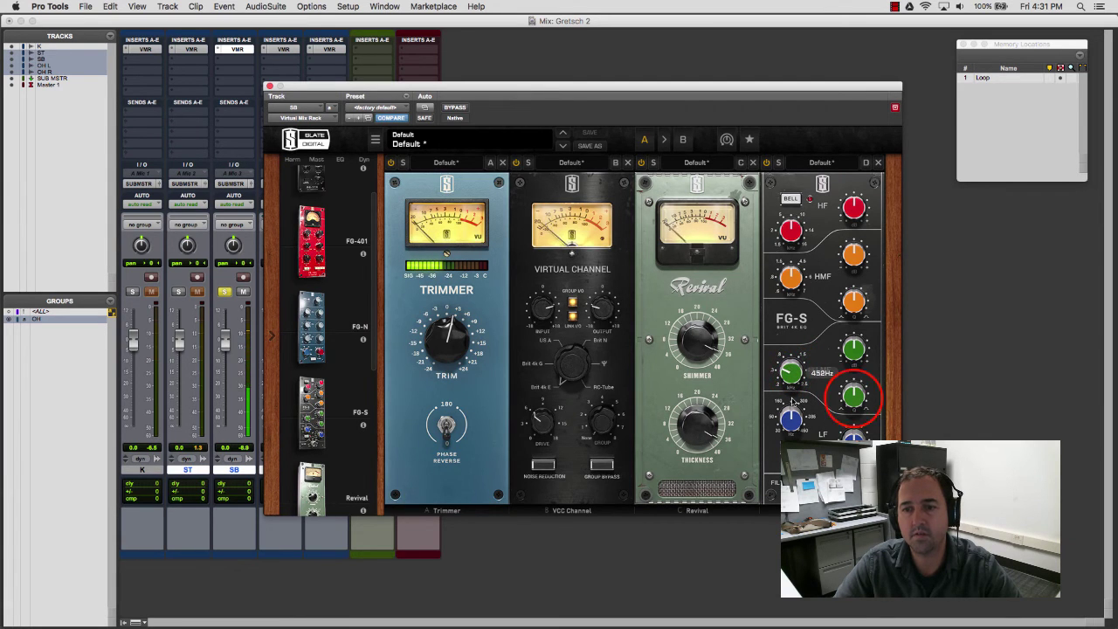
click(855, 350)
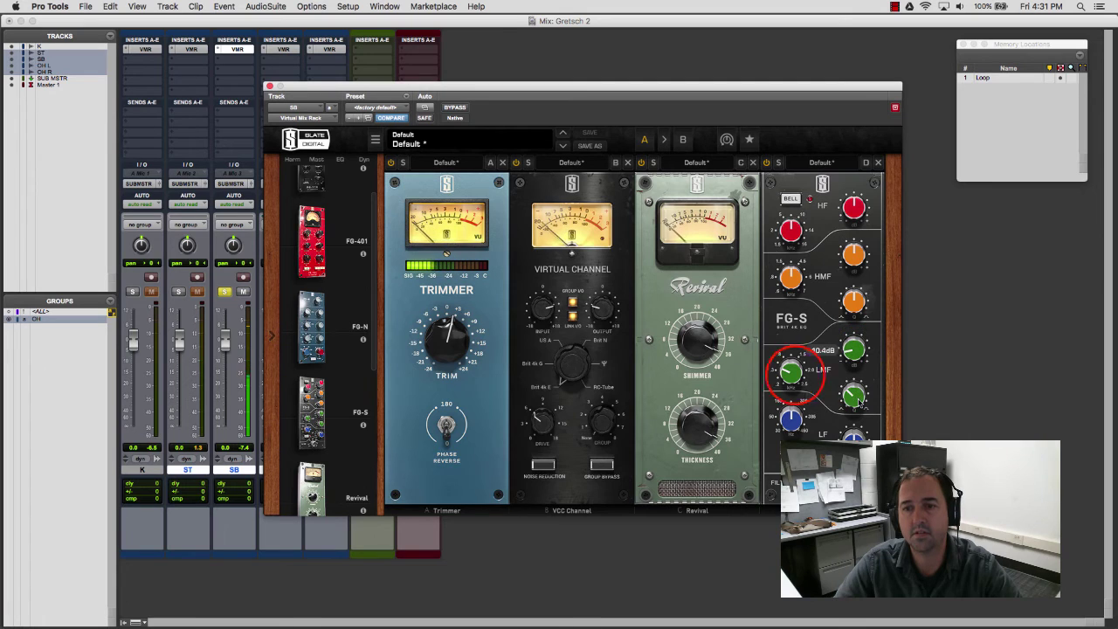
mouse_move(795, 375)
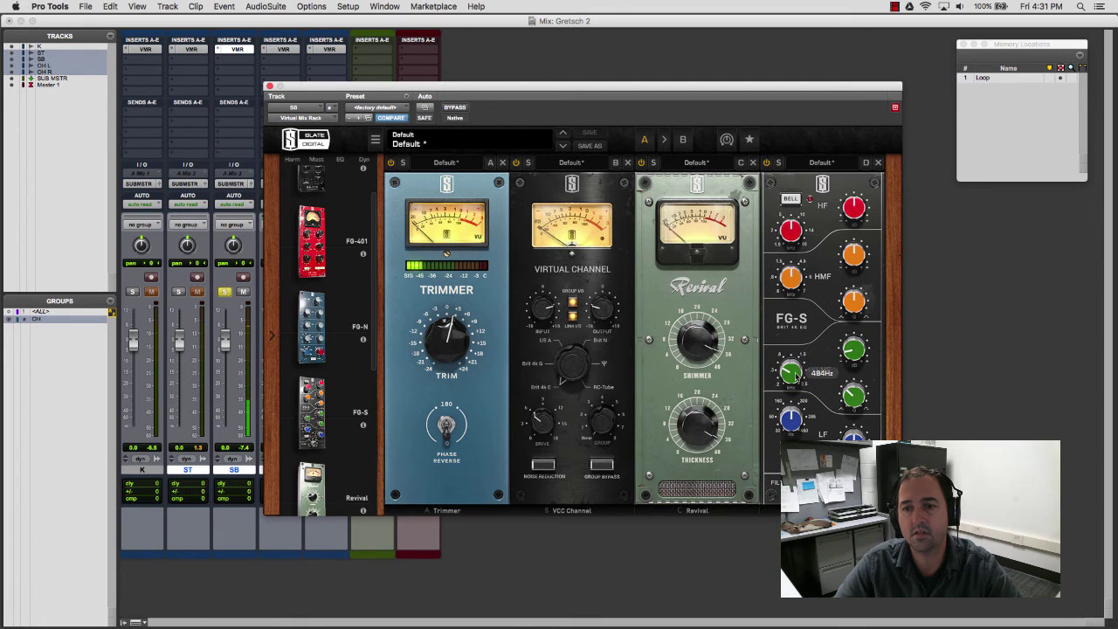
Raise the HF gain and set the LMF Q to about 1.80 on SB's FG-S.
drag(857, 208, 856, 184)
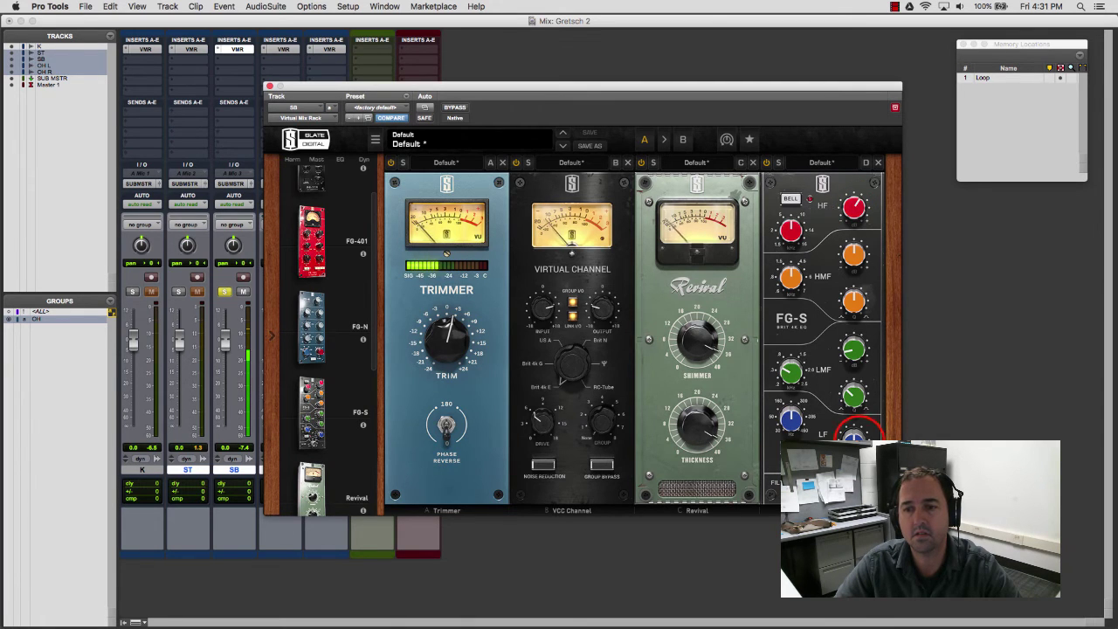
click(856, 434)
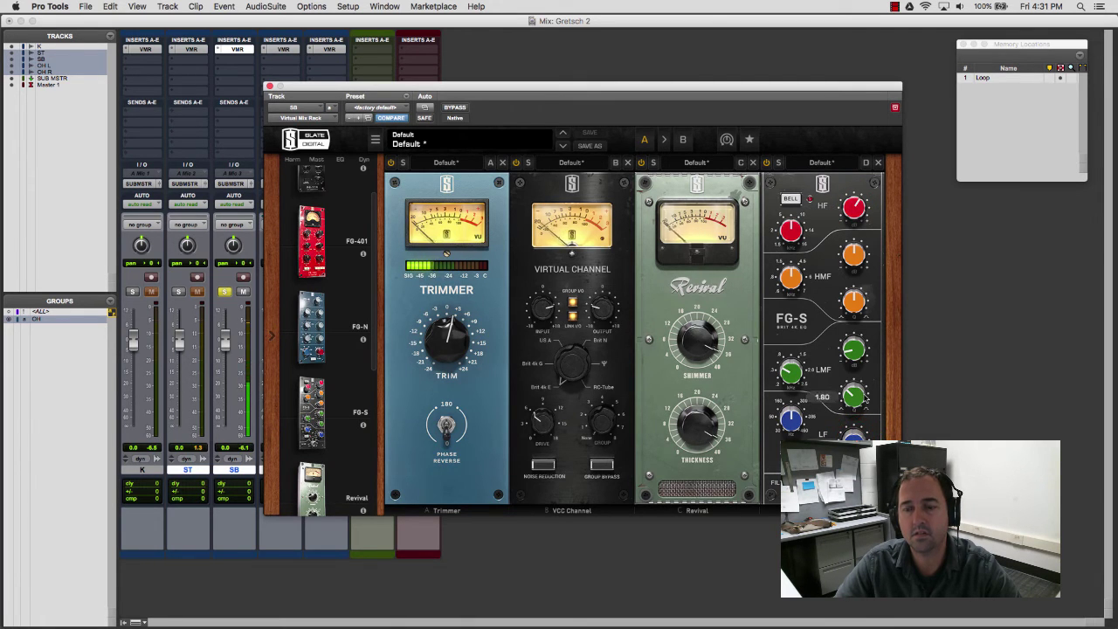
click(266, 88)
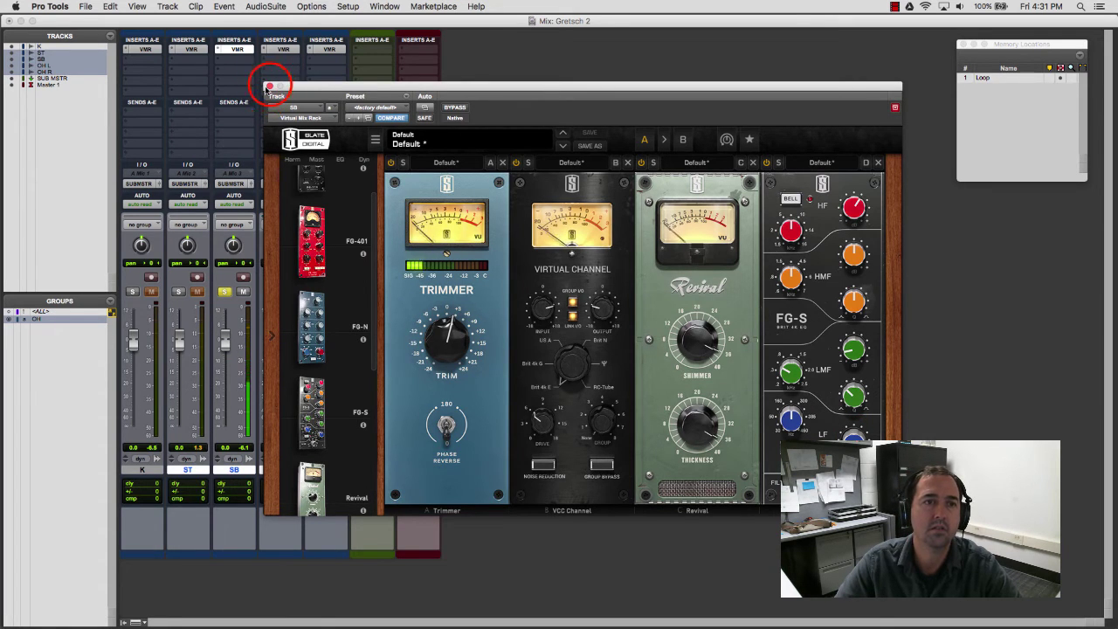
Clear SB's solo and pull the K, ST and SB faders all the way down to -∞.
click(225, 292)
click(224, 293)
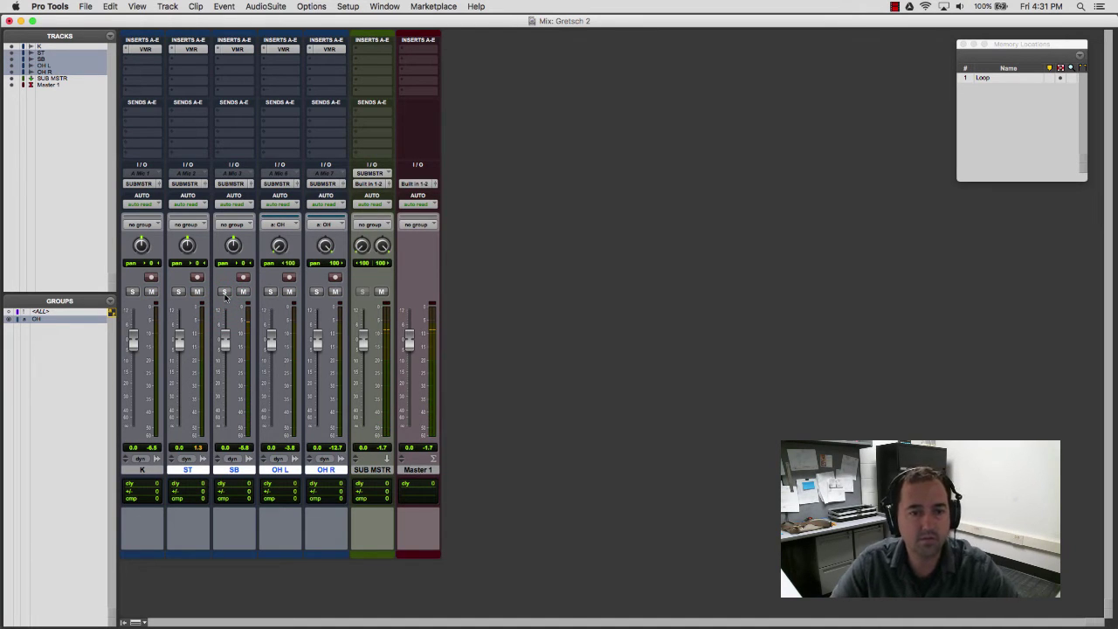
drag(131, 342, 131, 428)
click(174, 339)
drag(175, 340, 175, 428)
drag(219, 342, 224, 428)
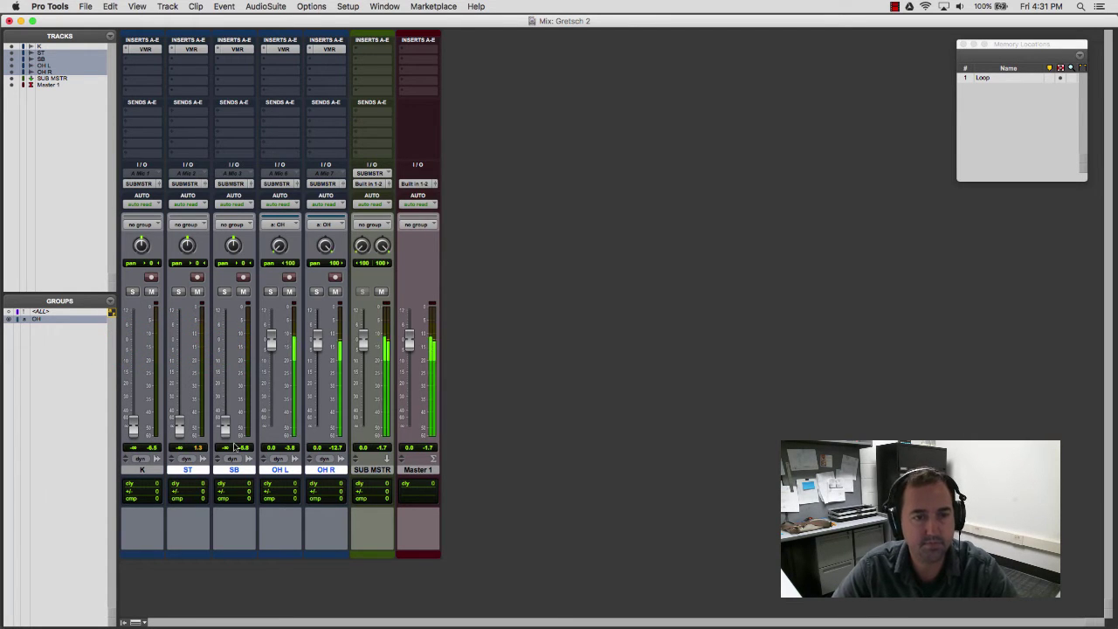
click(271, 339)
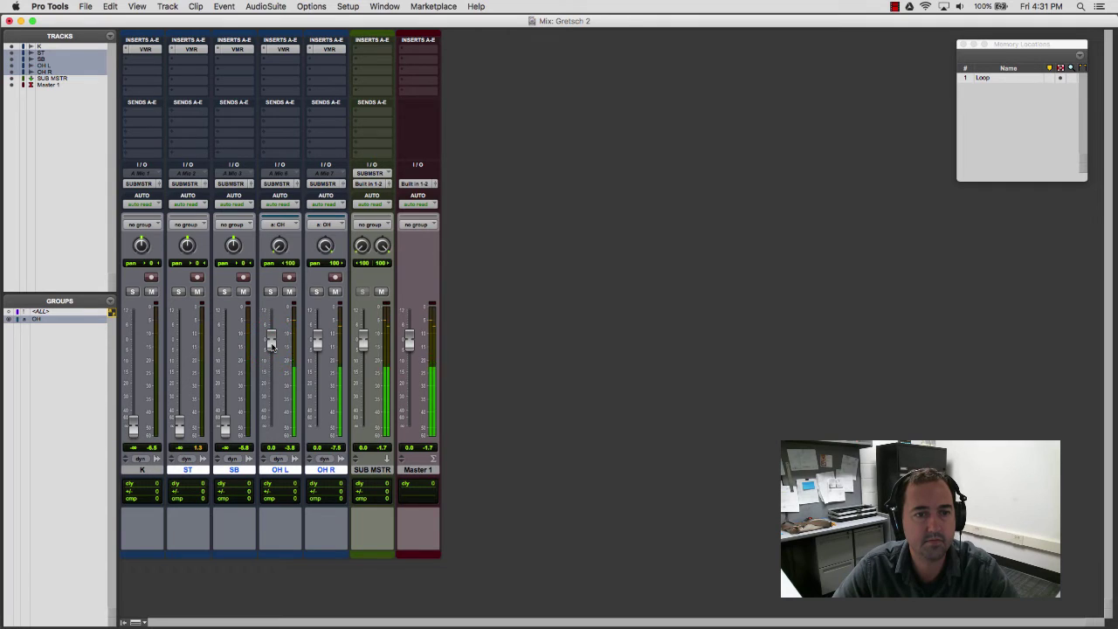
drag(270, 345, 271, 345)
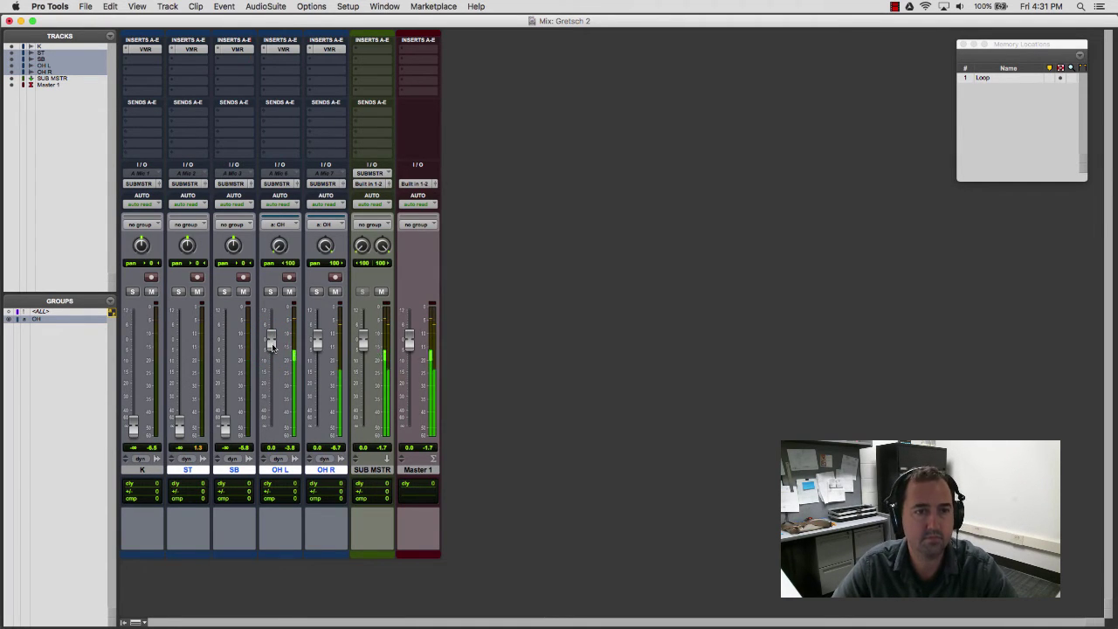
click(278, 46)
click(556, 83)
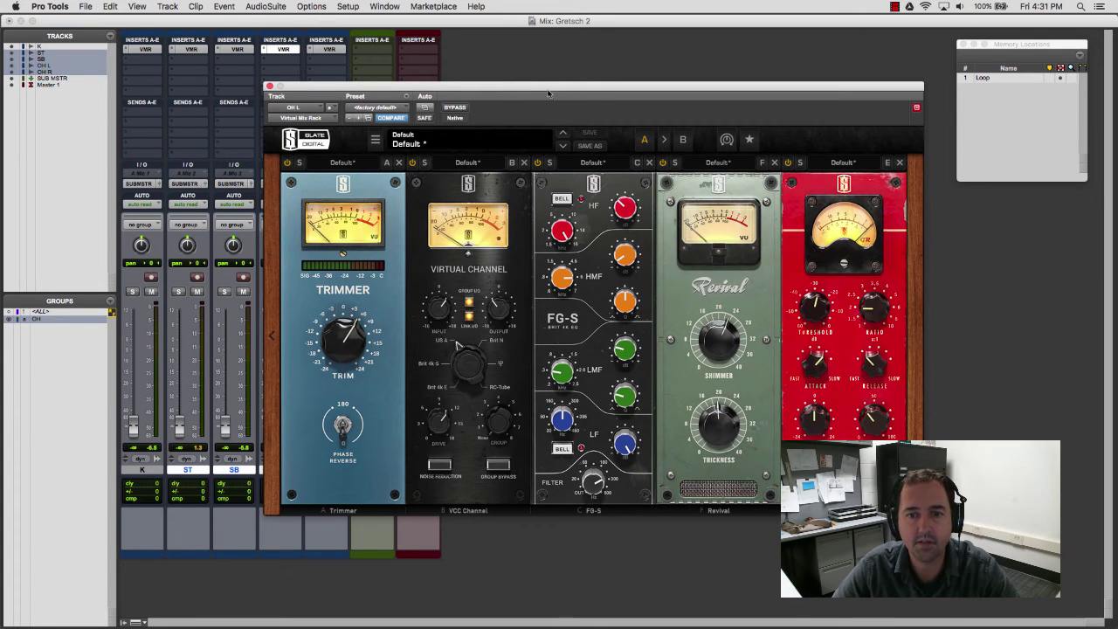
click(563, 374)
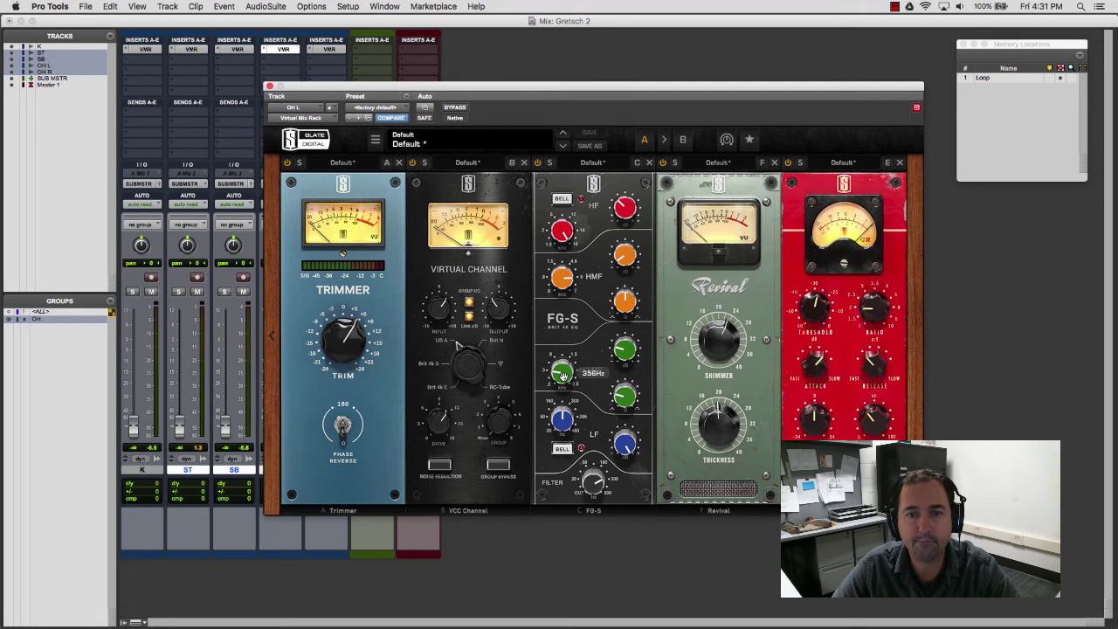
click(269, 85)
Disable the OH group, leave only OH L soloed, and open its Virtual Mix Rack clear of the channel strips.
click(270, 294)
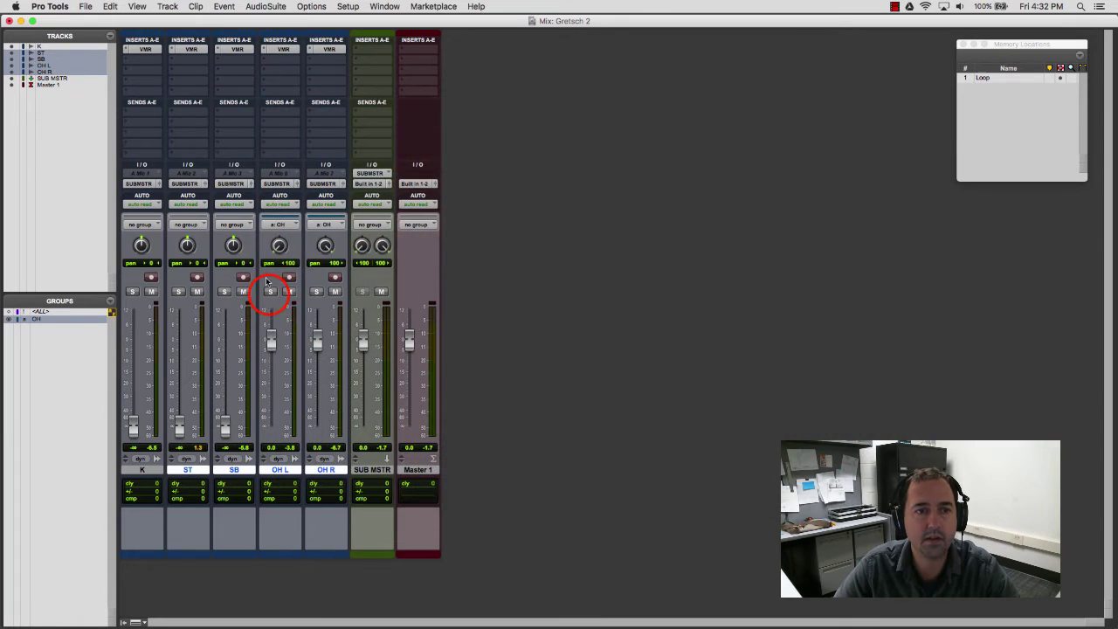
click(90, 316)
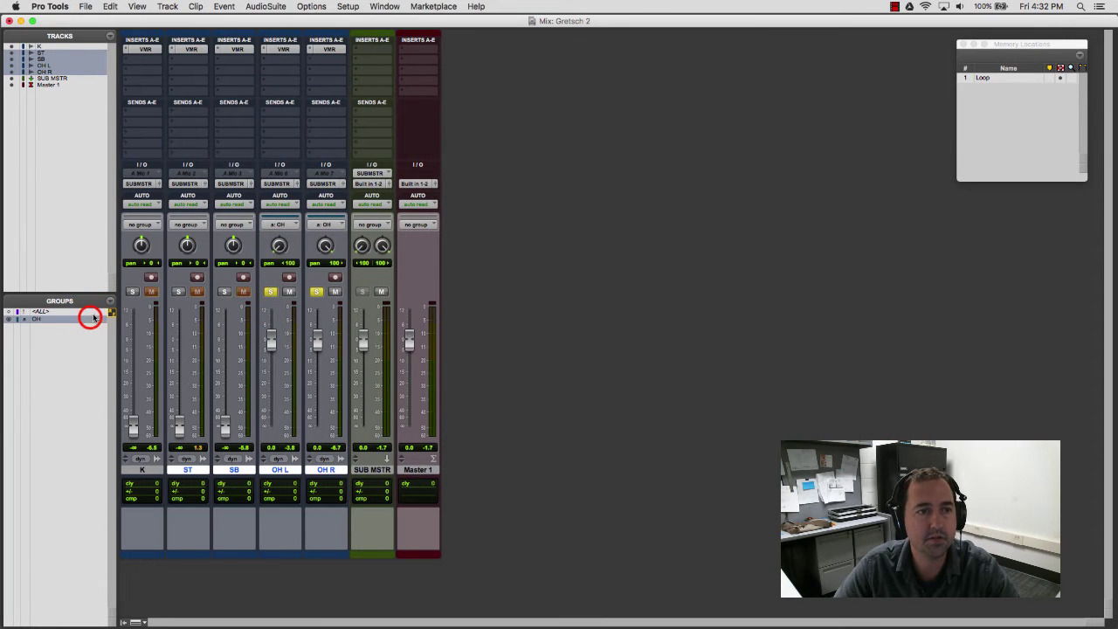
click(316, 291)
click(278, 53)
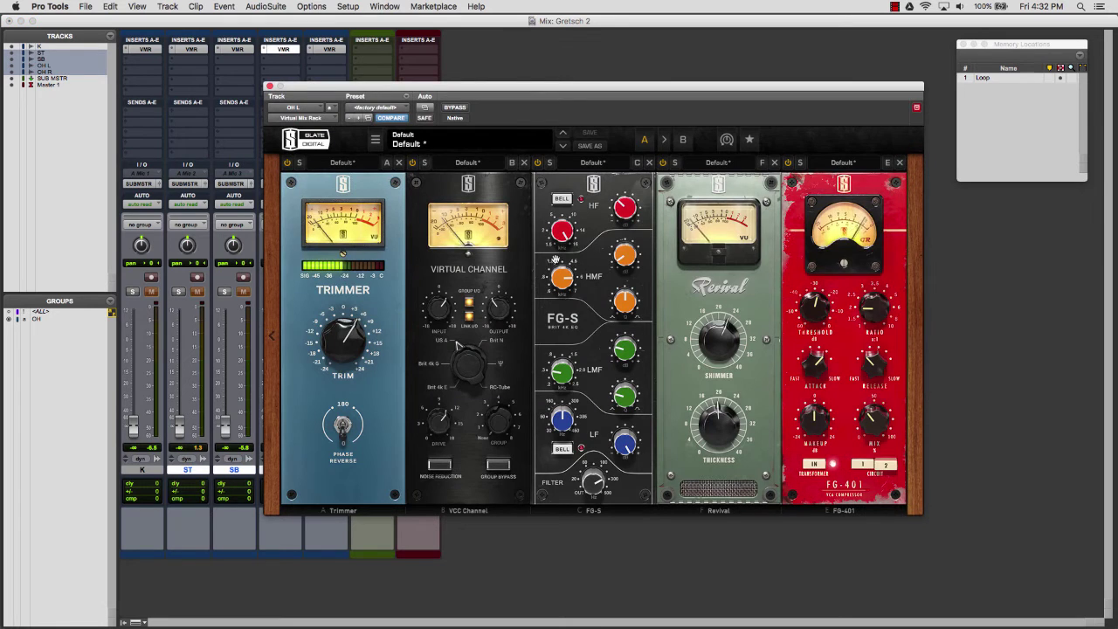
click(363, 87)
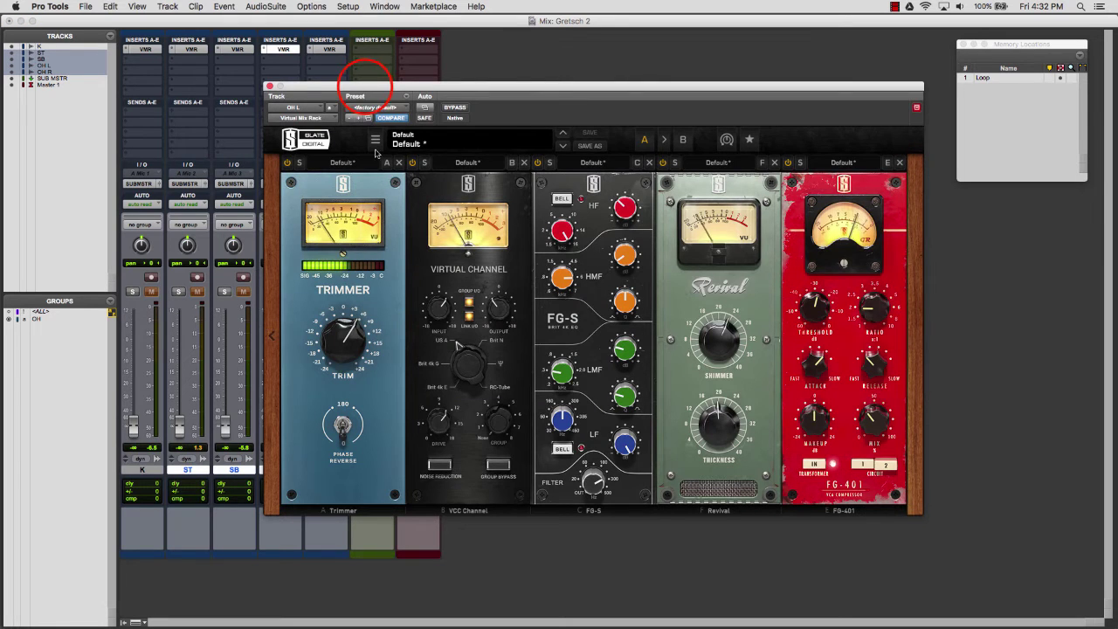
drag(363, 87, 506, 98)
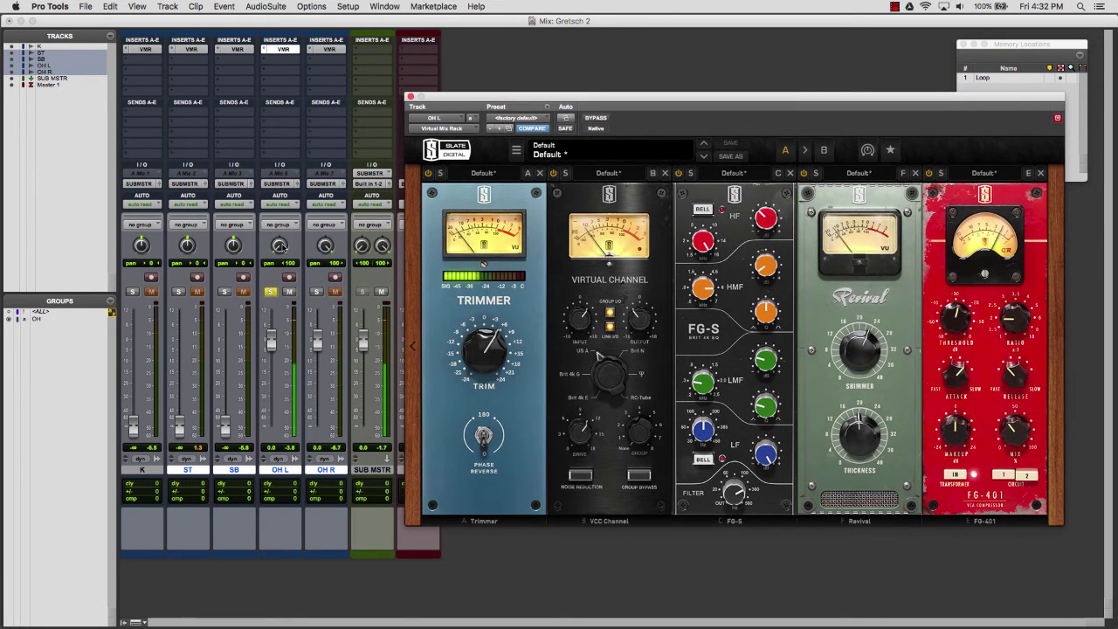
Set the LMF band of OH L's FG-S to about 671 Hz with a 9.16 dB cut and a Q of about 1.61.
click(704, 379)
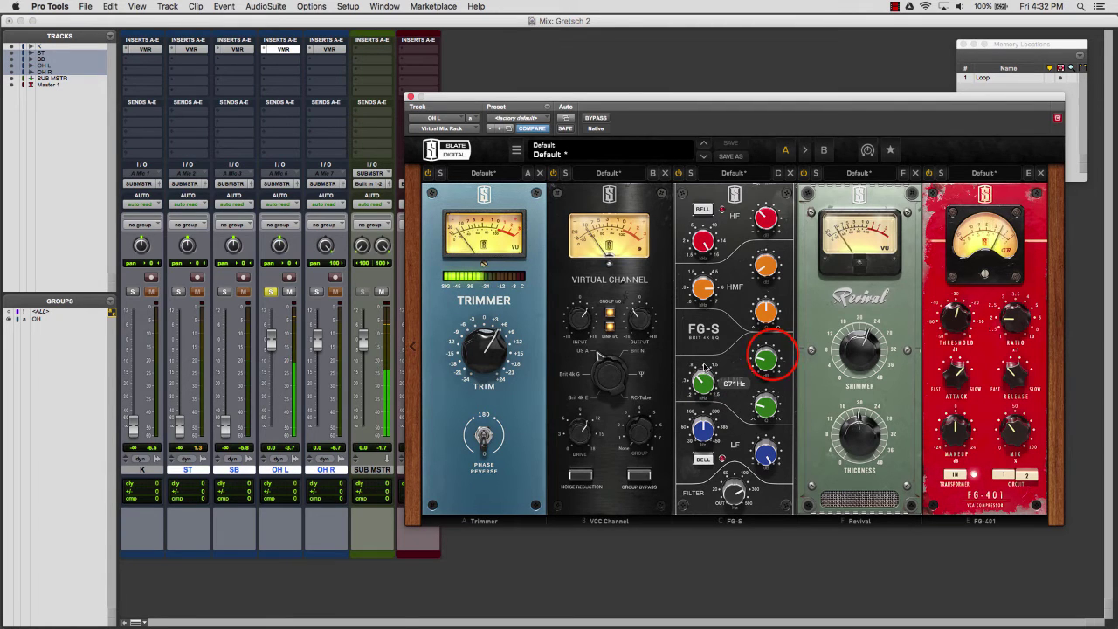
drag(773, 356, 774, 351)
click(764, 408)
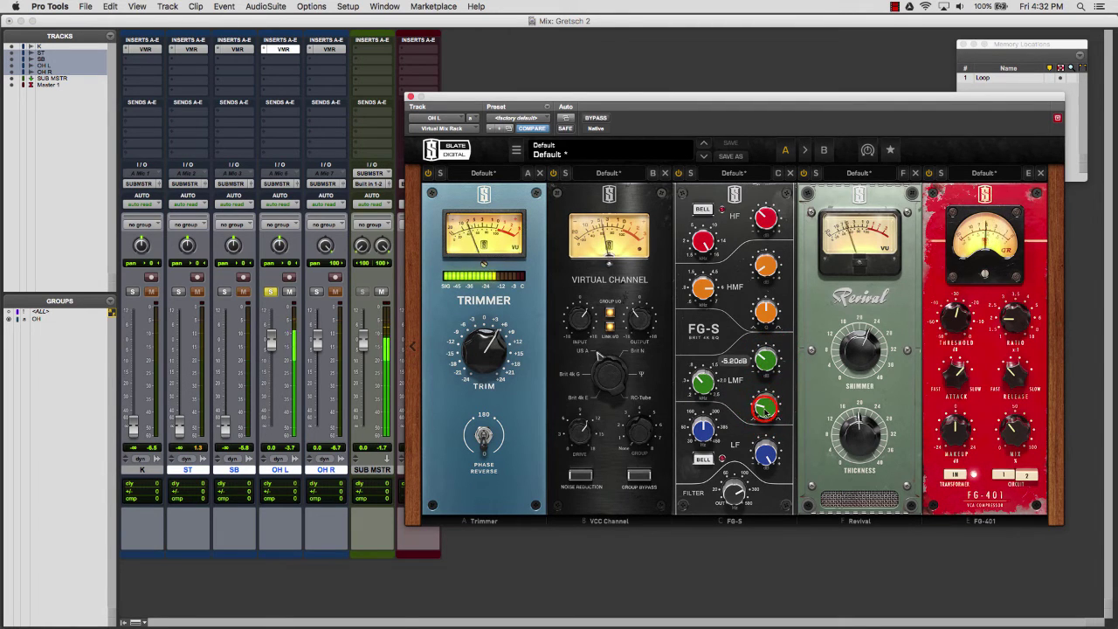
drag(764, 409, 767, 374)
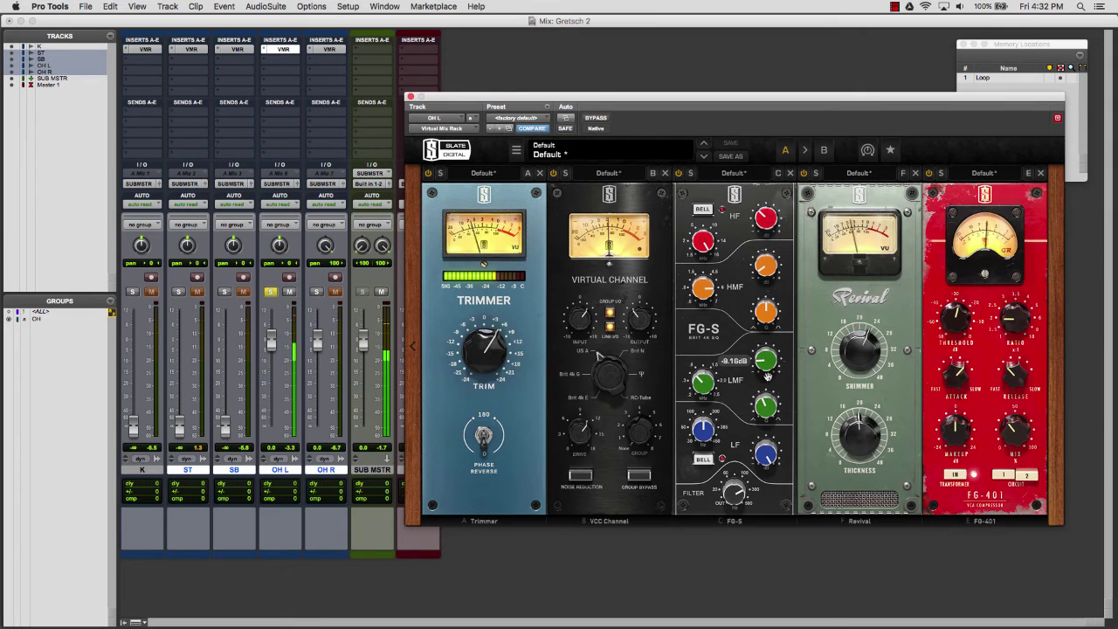
click(767, 407)
click(767, 365)
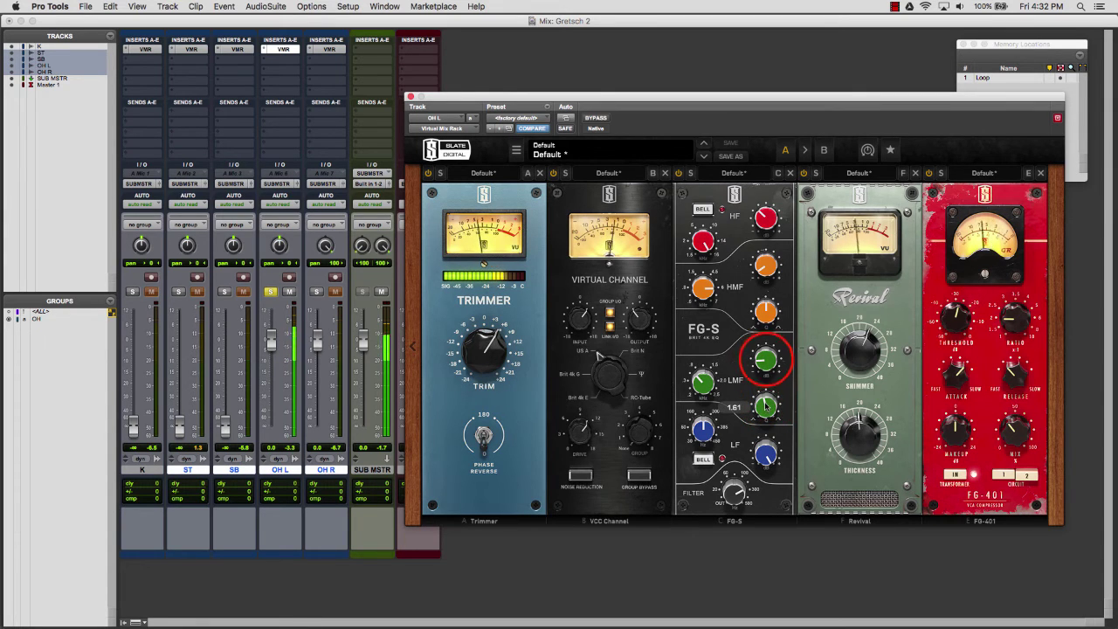
Sweep the FG-S LMF frequency down to about 414 Hz and back up, ease the cut to about 7.38 dB, and compare it bypassed.
drag(766, 365, 706, 390)
click(703, 378)
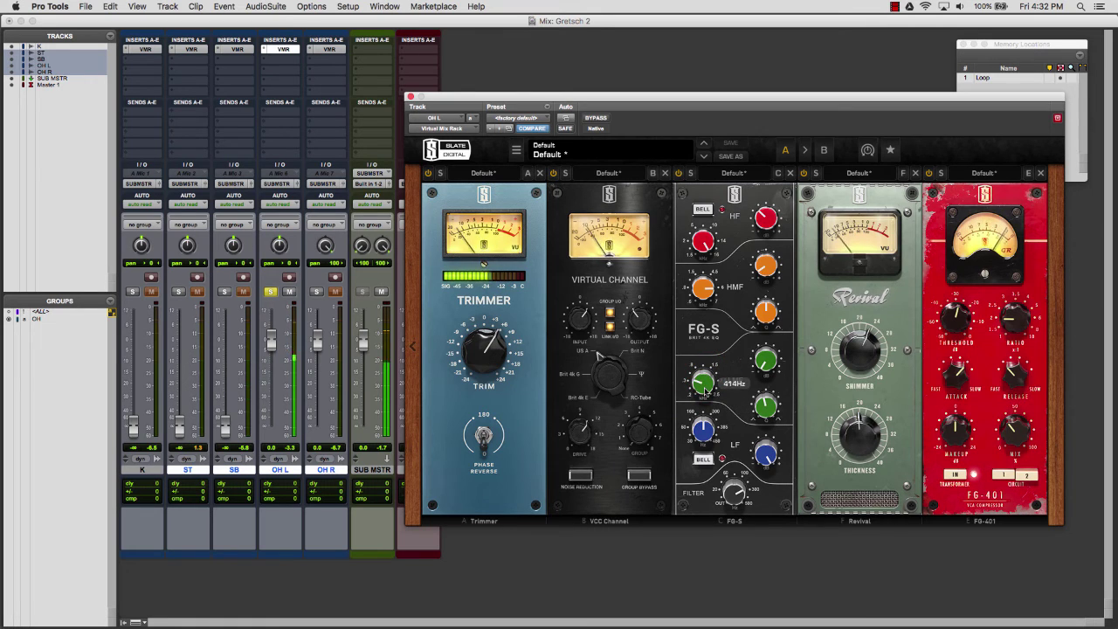
click(766, 408)
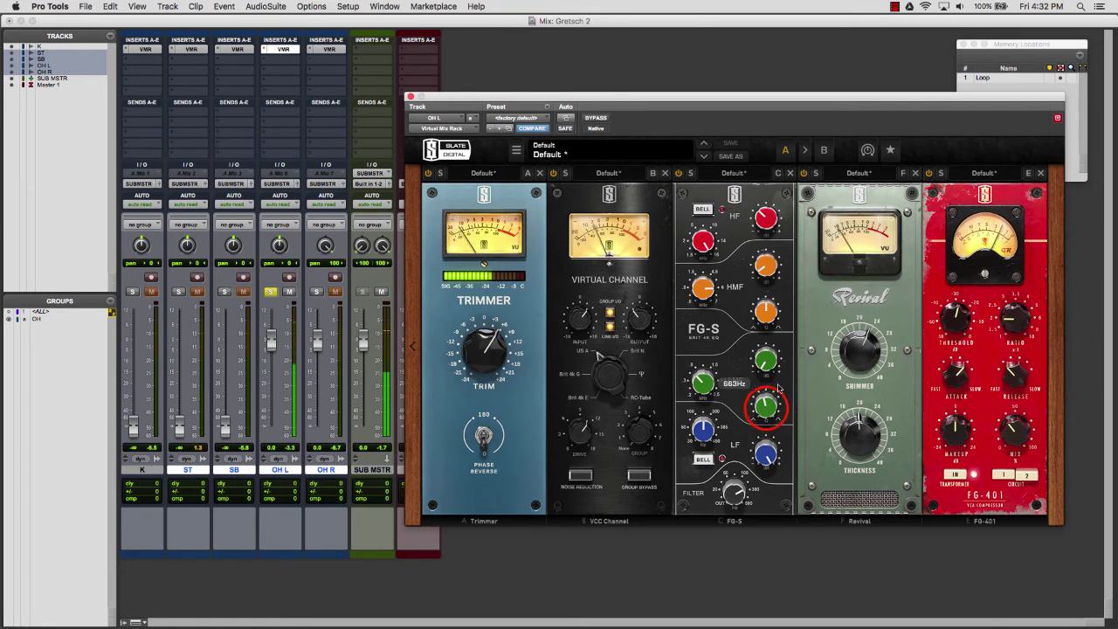
drag(768, 409, 767, 404)
click(765, 360)
drag(765, 360, 761, 337)
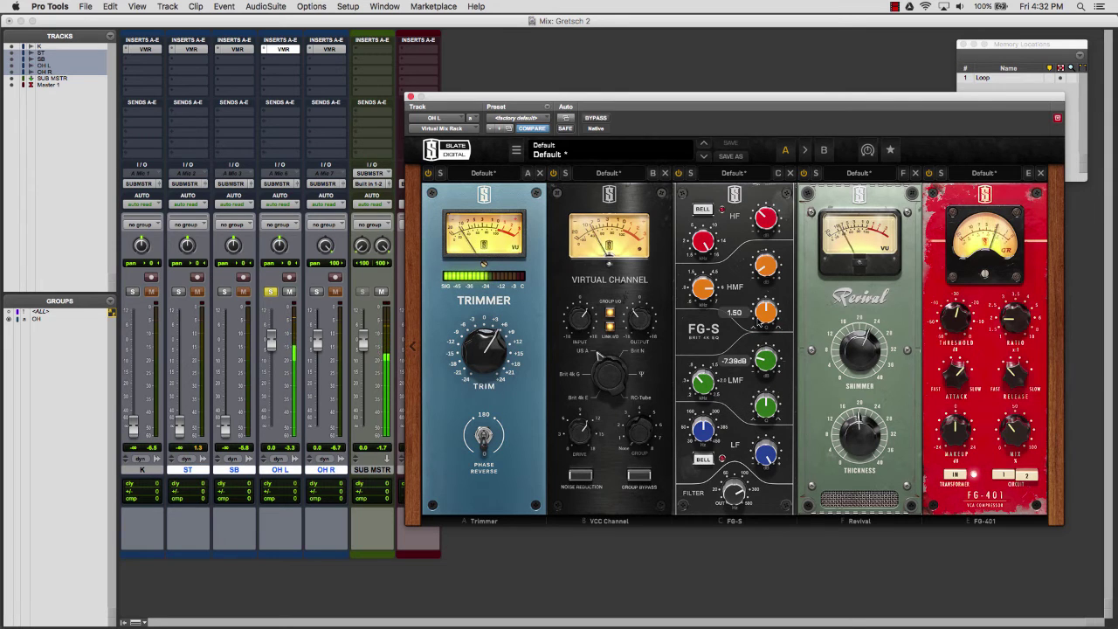
click(679, 174)
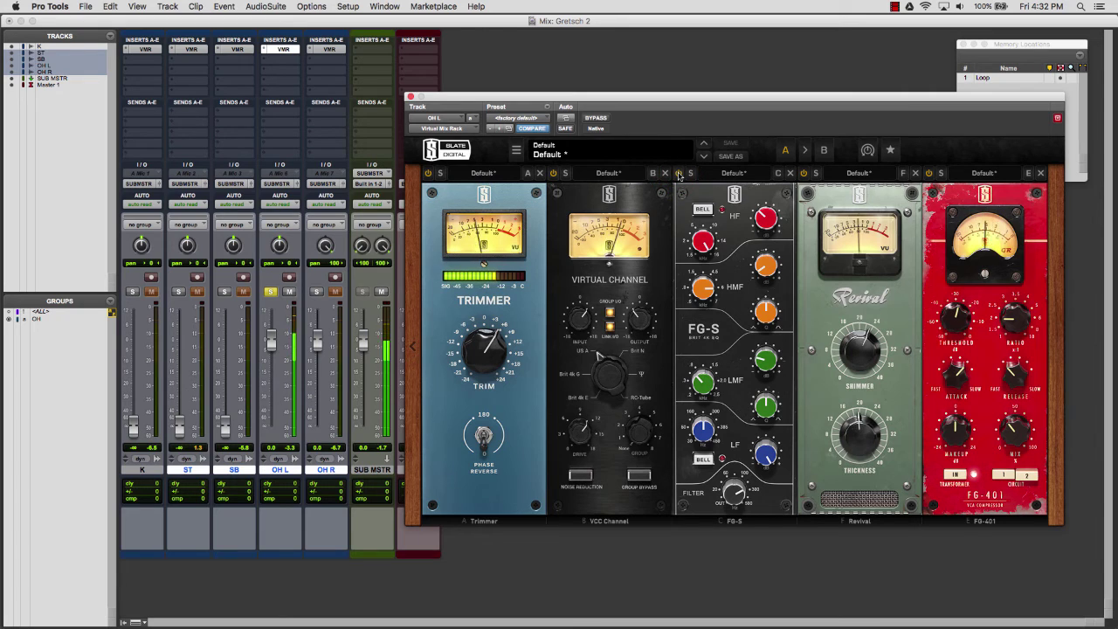
Raise OH L's Revival Thickness to about 27.8 and set the FG-S filter to about 105 Hz.
drag(873, 441, 869, 403)
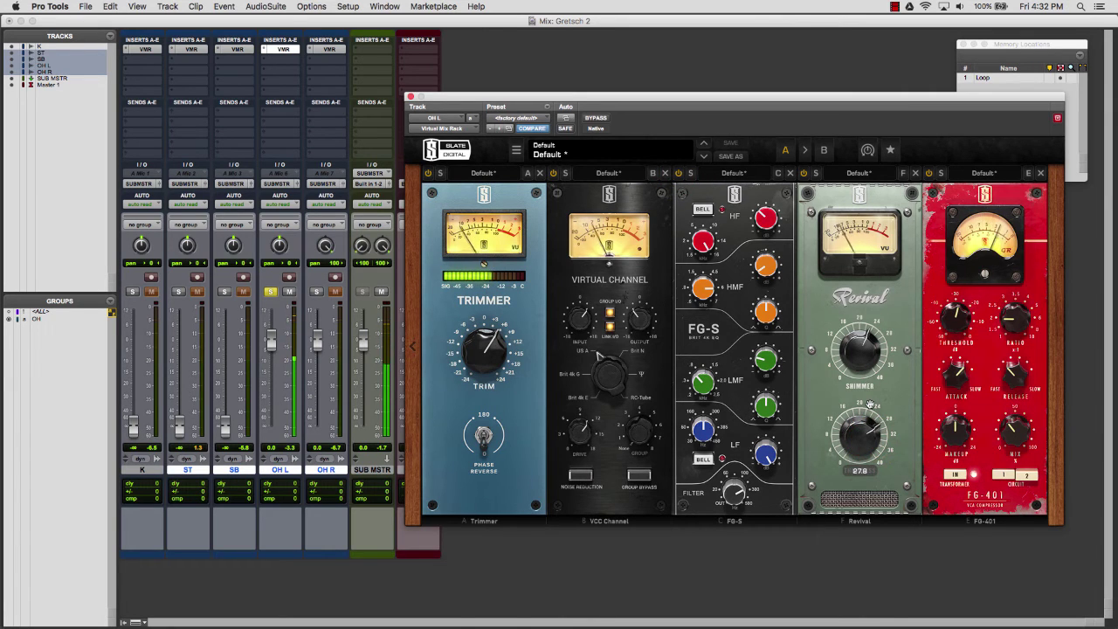
drag(732, 495, 728, 494)
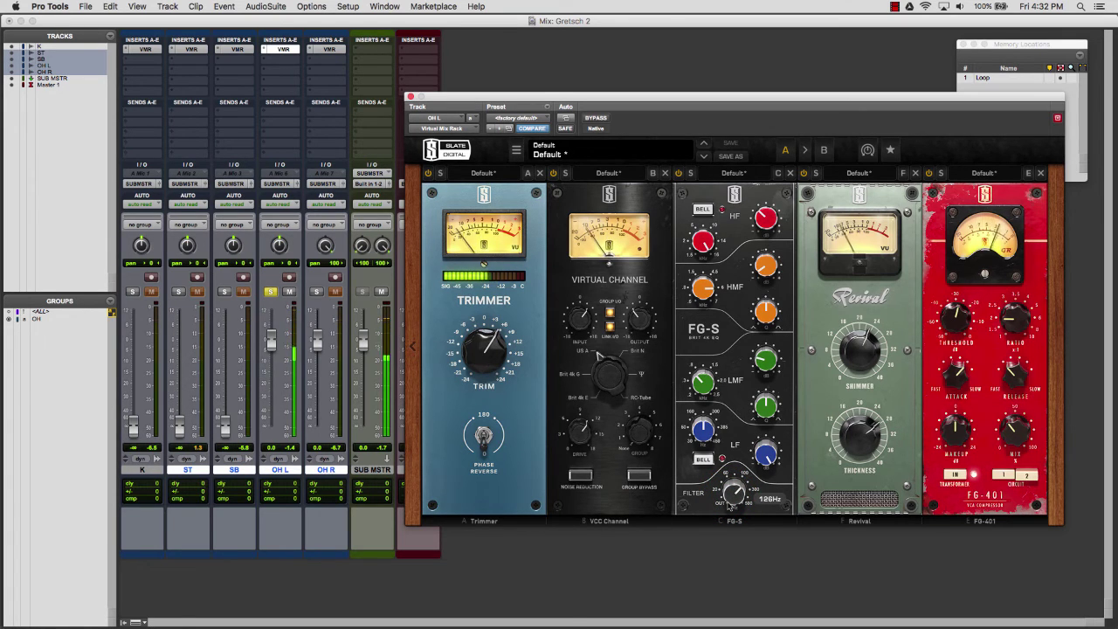
drag(730, 505, 734, 493)
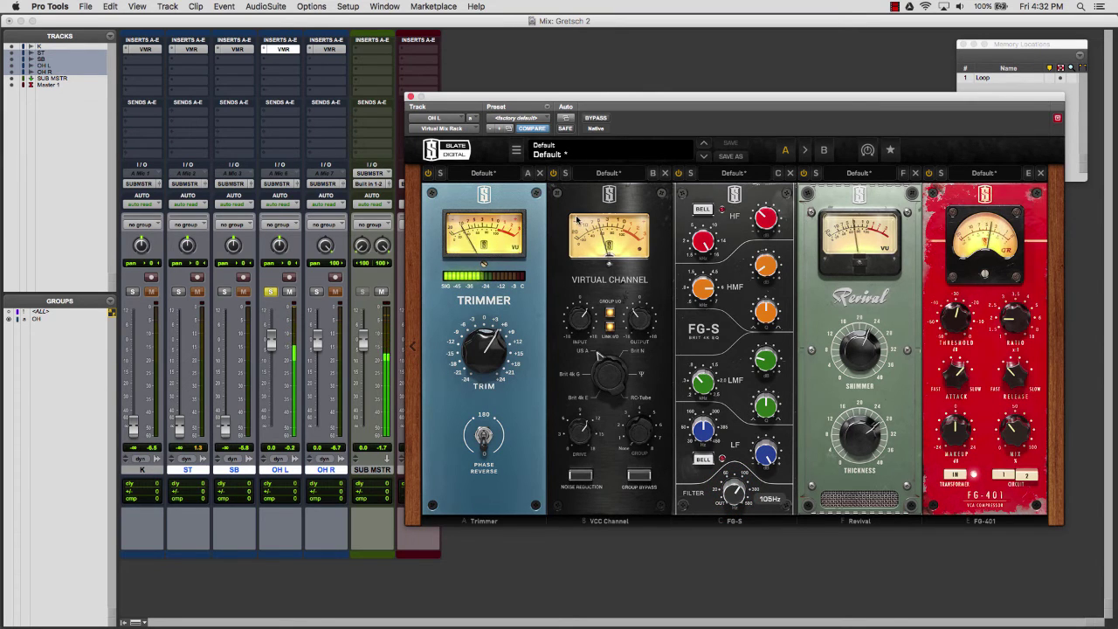
Clear OH L's solo and lower the trim in its rack to about +2.29 dB.
click(286, 53)
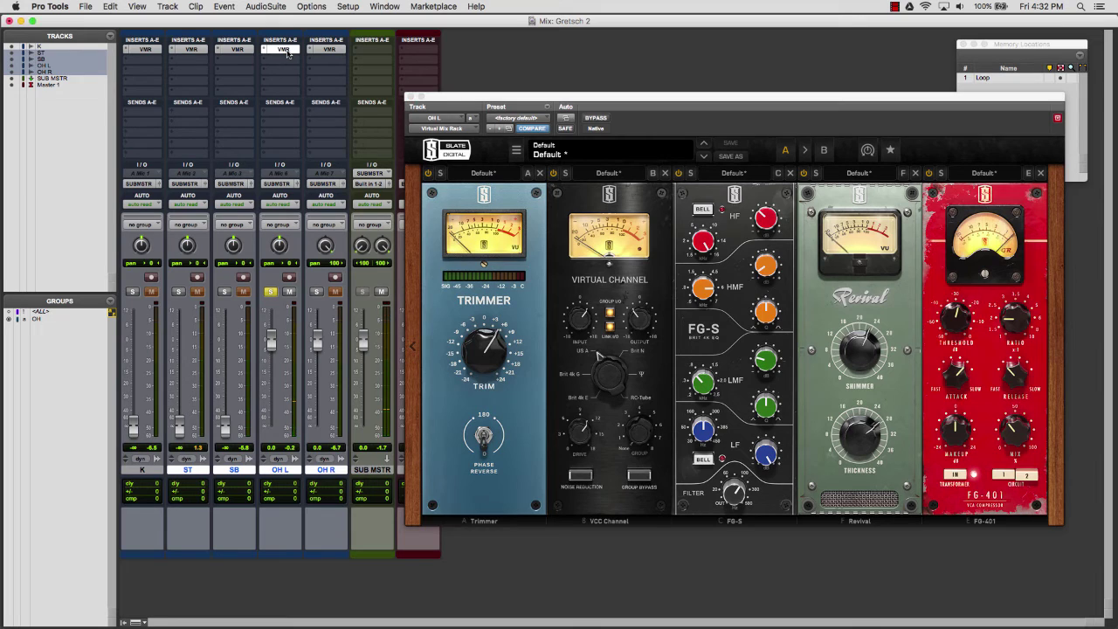
drag(278, 246, 285, 333)
click(271, 294)
click(272, 293)
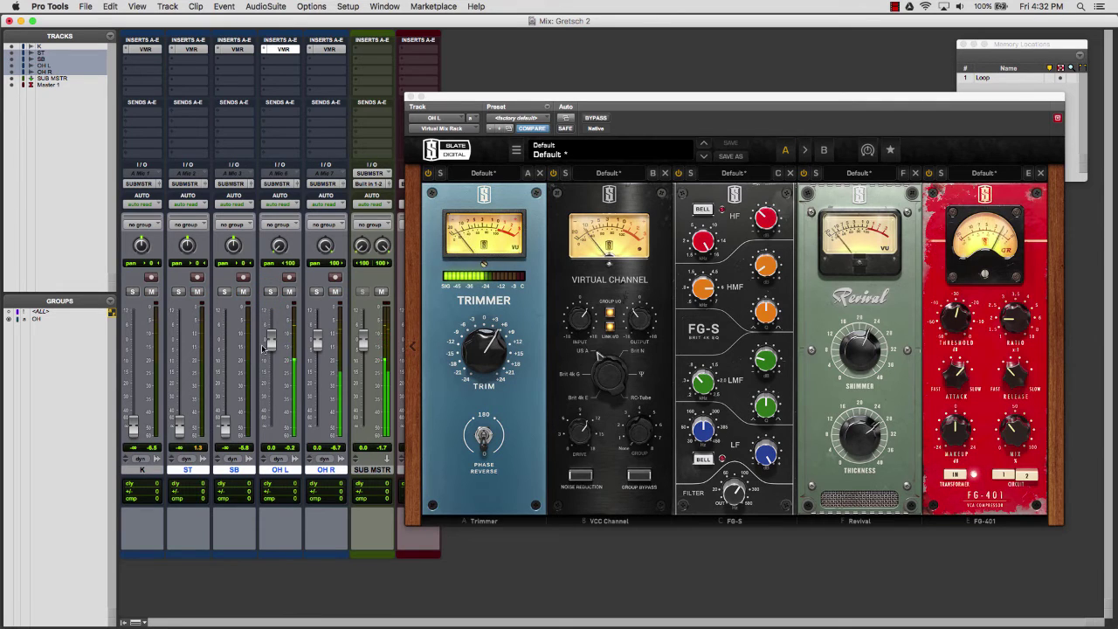
click(270, 339)
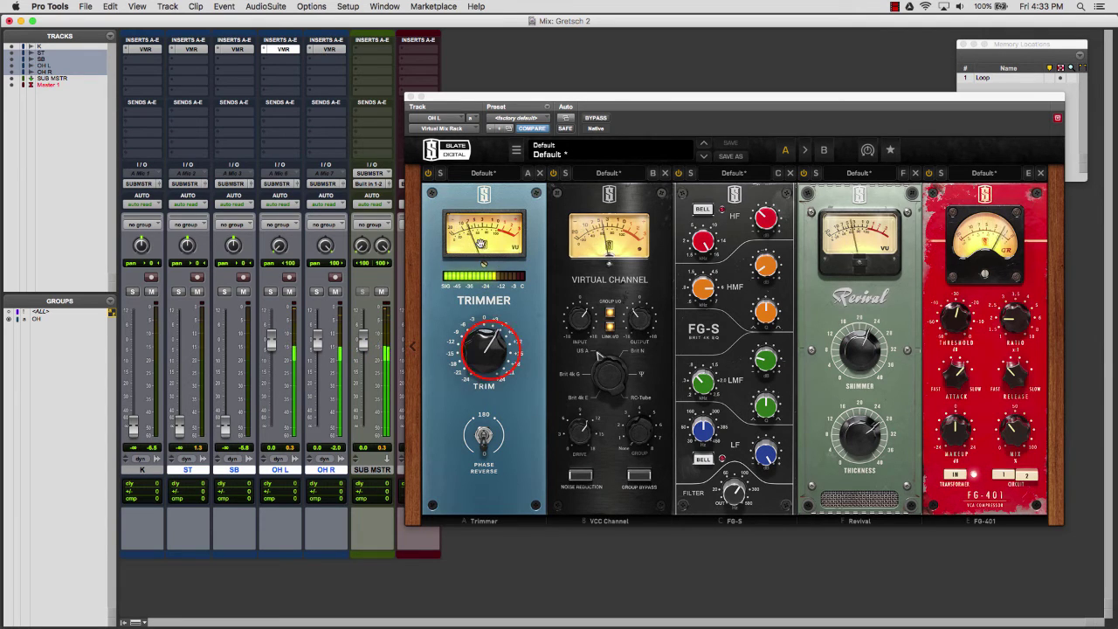
click(490, 354)
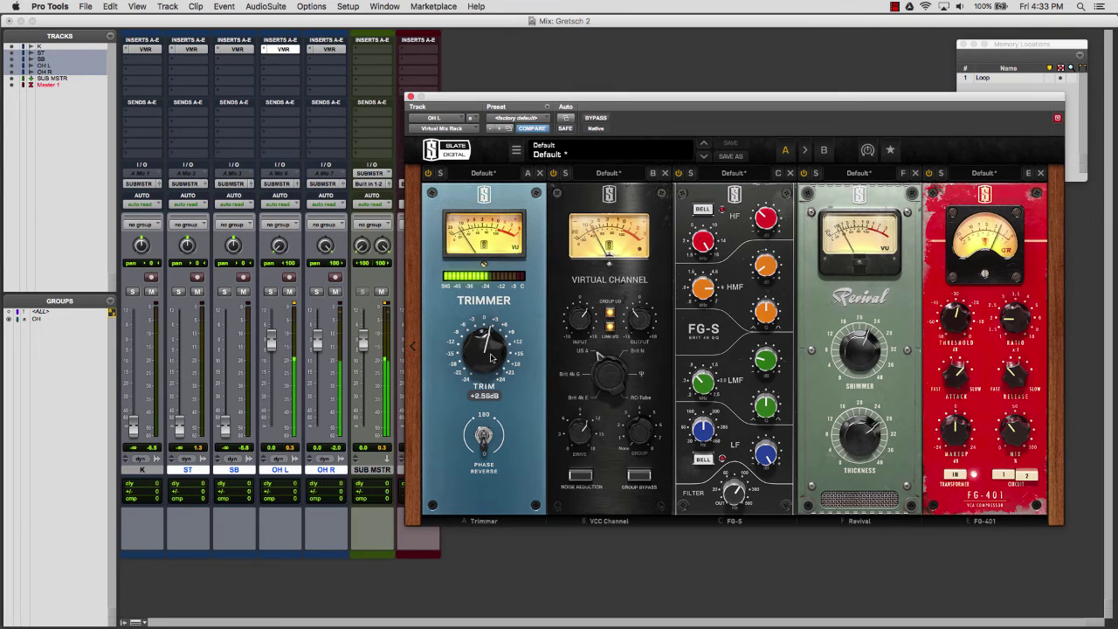
scroll(491, 358, up, 2)
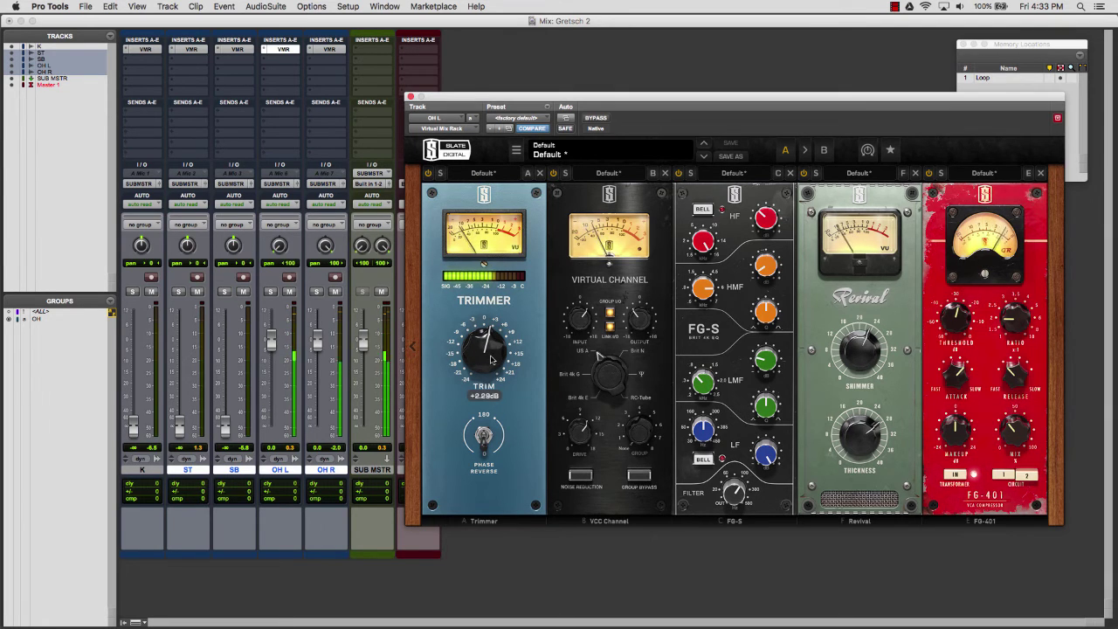
Close OH L's rack, reactivate the OH group, lower both overhead faders to about -14.0 dB, and clear the Master 1 clip indicator.
mouse_move(270, 341)
mouse_down()
mouse_move(267, 324)
mouse_move(271, 356)
mouse_up()
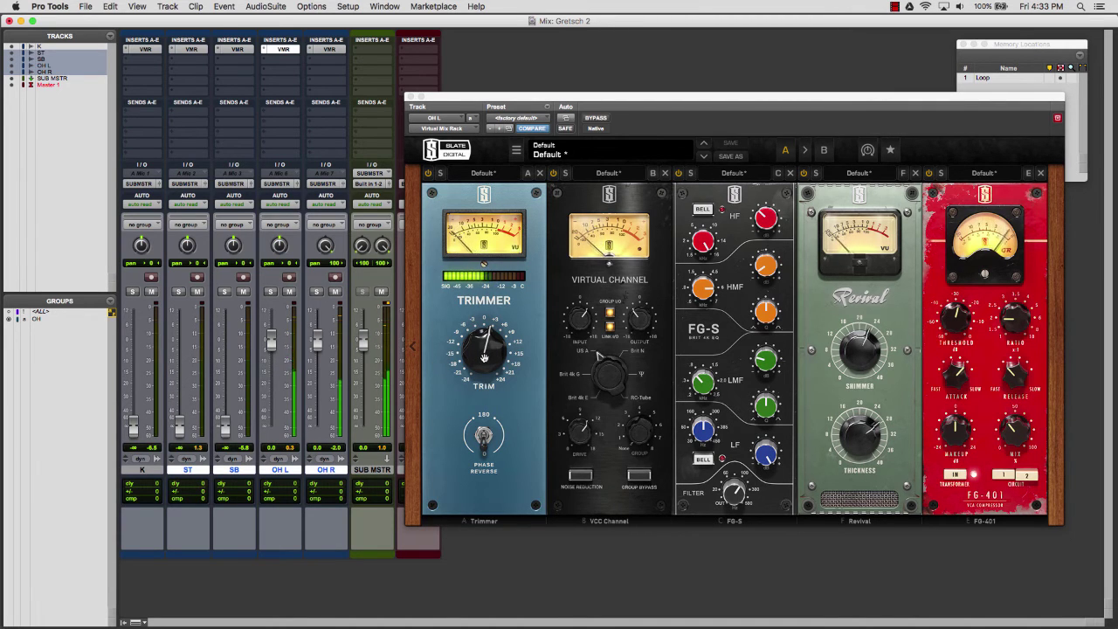
drag(281, 245, 282, 249)
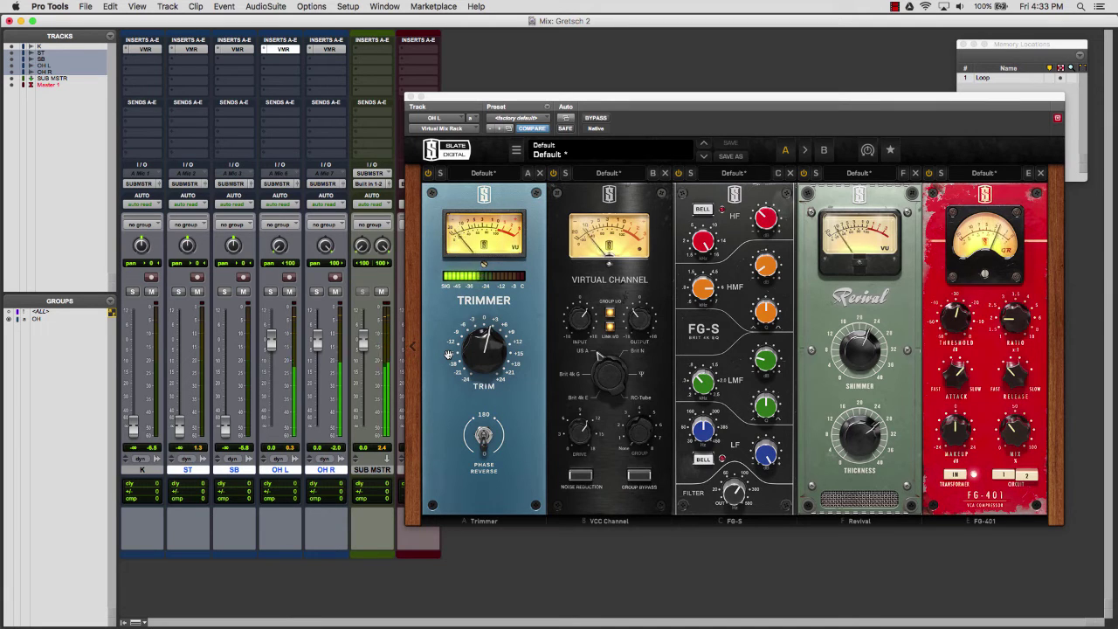
click(46, 319)
click(411, 97)
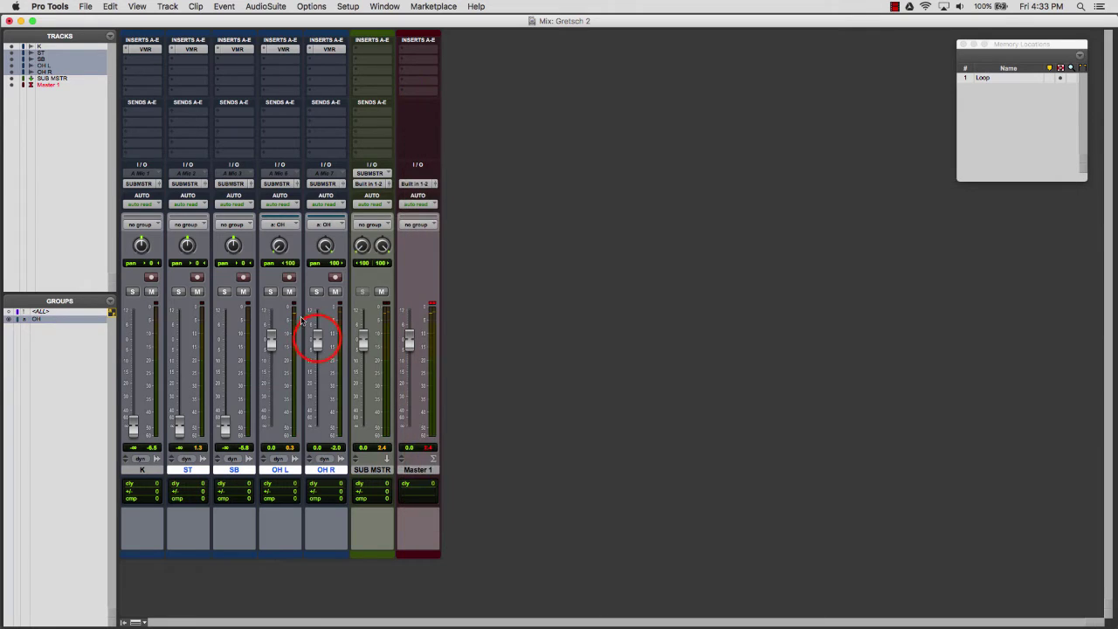
drag(317, 338, 317, 371)
click(431, 303)
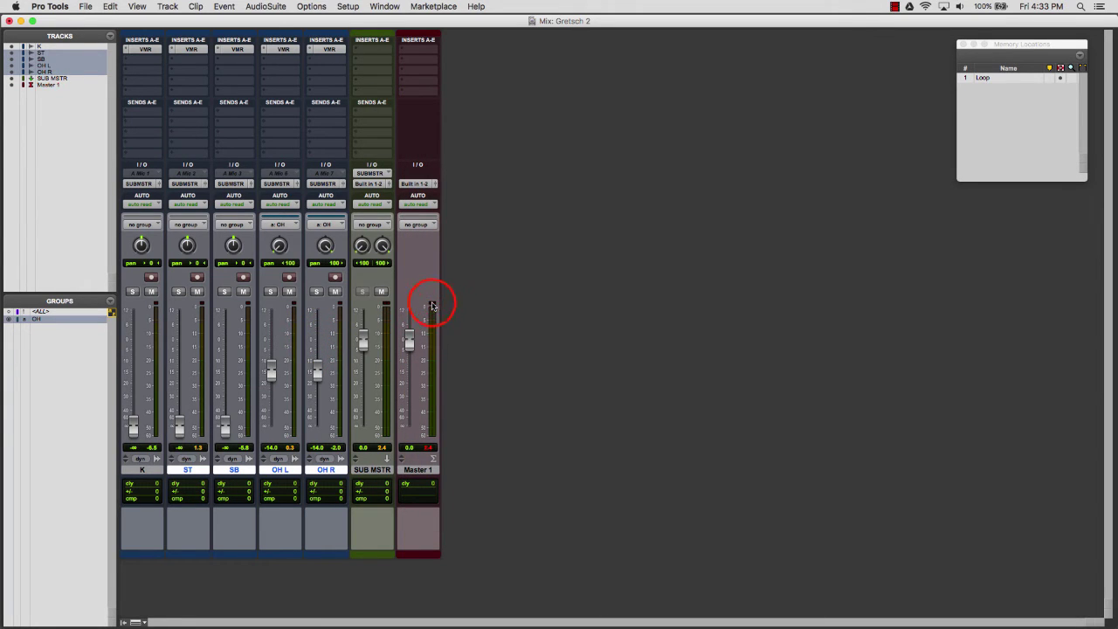
Insert a stereo Virtual Mix Rack on SUB MSTR and load its Stereo Default preset.
click(363, 48)
mouse_move(415, 73)
click(491, 74)
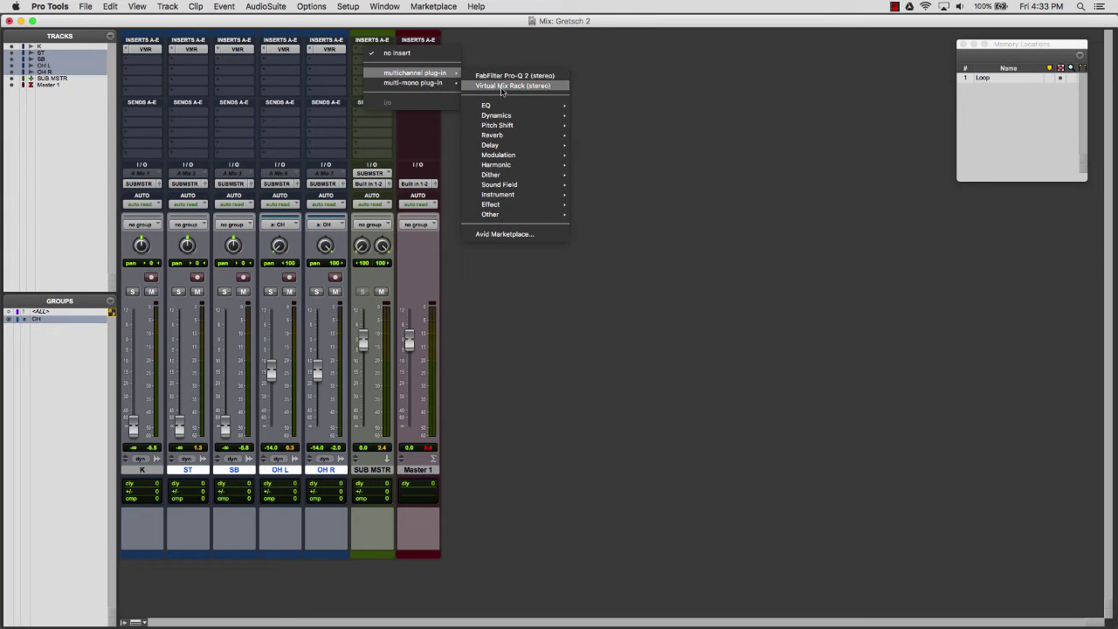
click(503, 87)
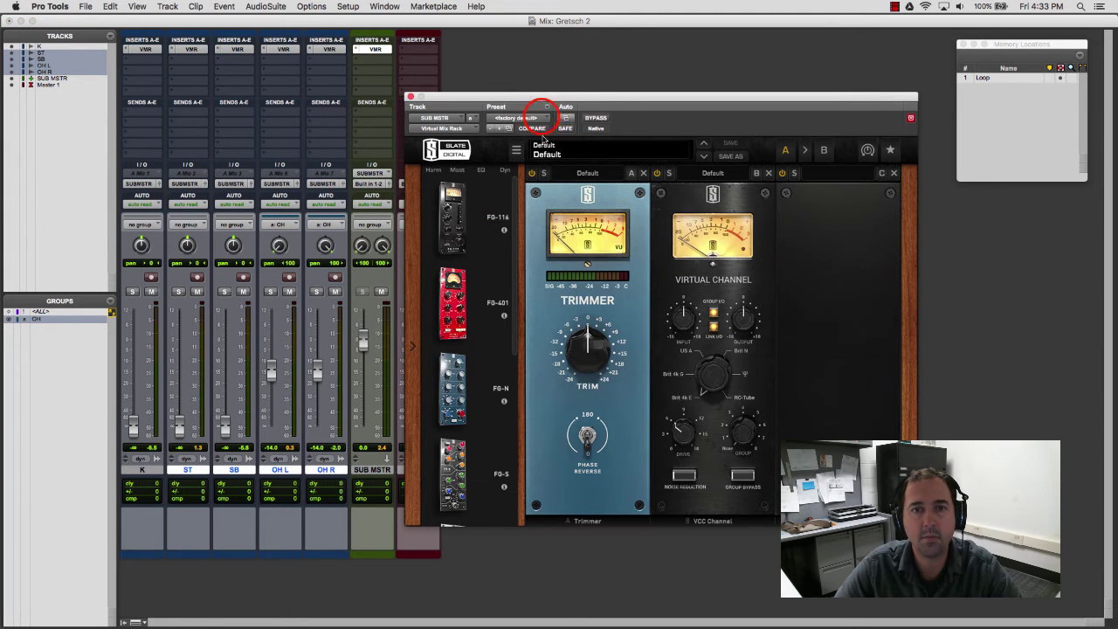
click(532, 117)
click(541, 127)
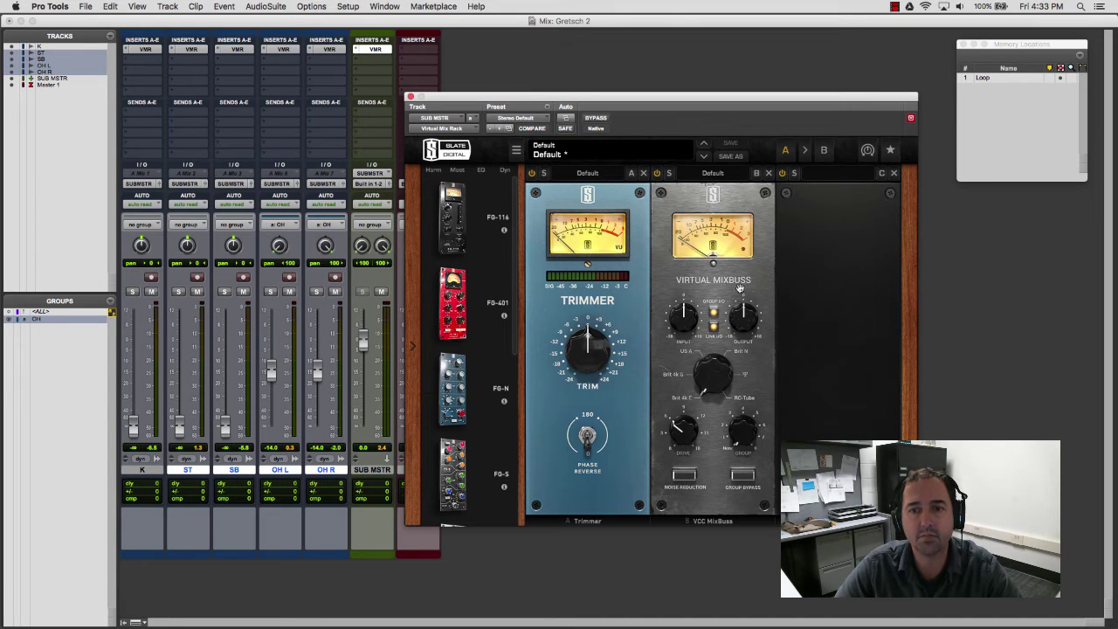
Raise the Virtual Mixbuss drive on SUB MSTR, choose the US A console, and set the linked input to about +15.4 dB.
drag(683, 432, 681, 307)
drag(709, 369, 705, 393)
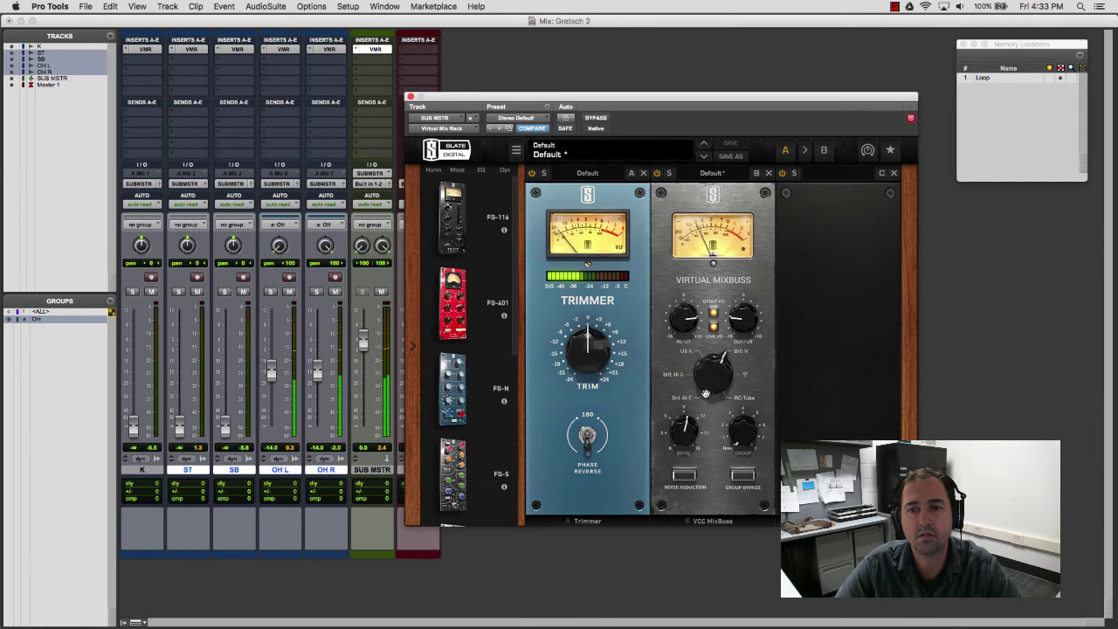
drag(682, 318, 681, 303)
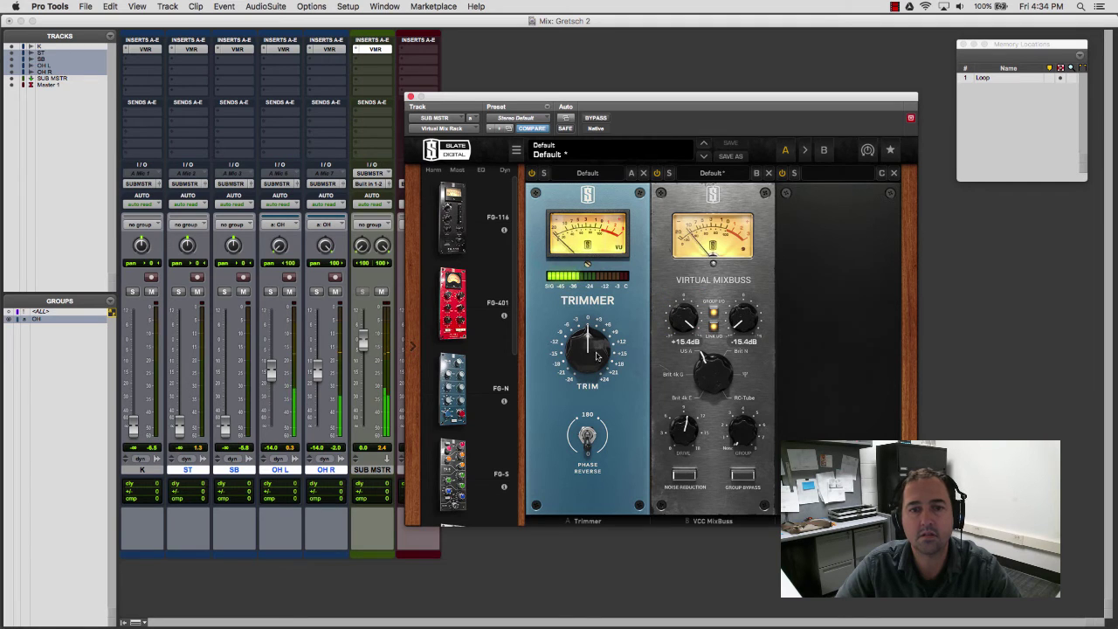
click(411, 98)
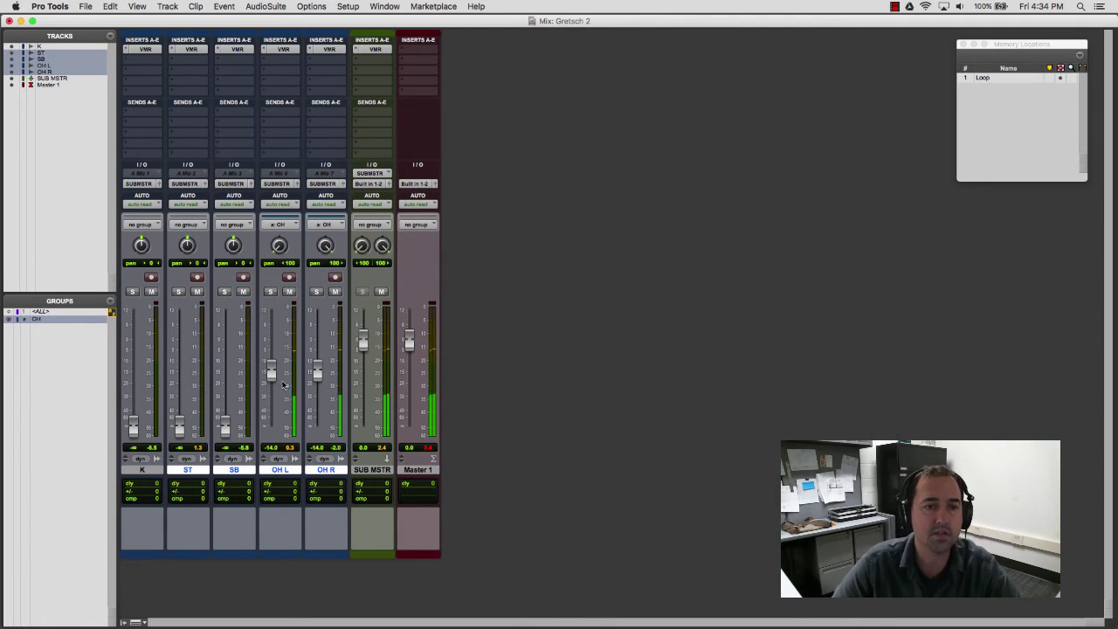
Raise the overhead faders together, bring K up to about -0.4 dB, and bring ST up to about -3.8 dB.
drag(269, 371, 269, 358)
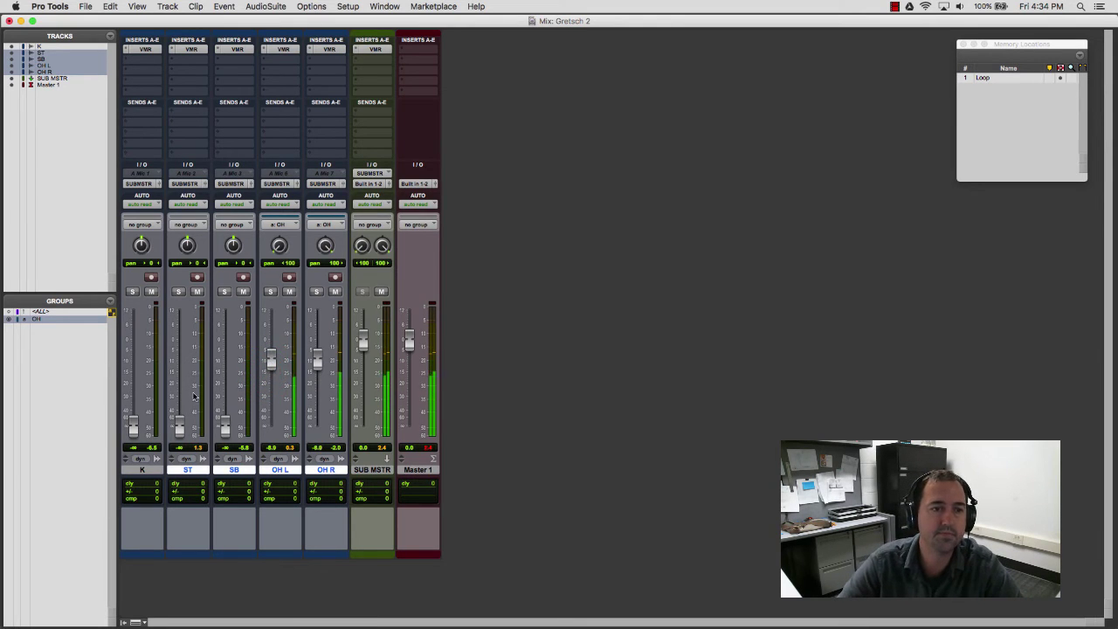
drag(131, 425, 127, 345)
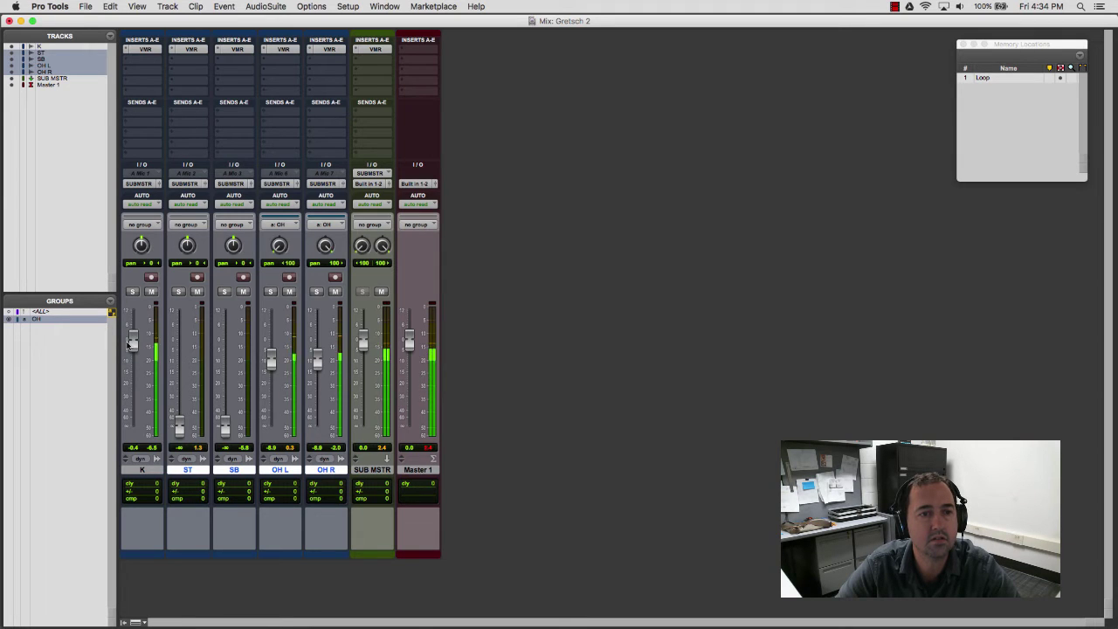
drag(178, 421, 177, 347)
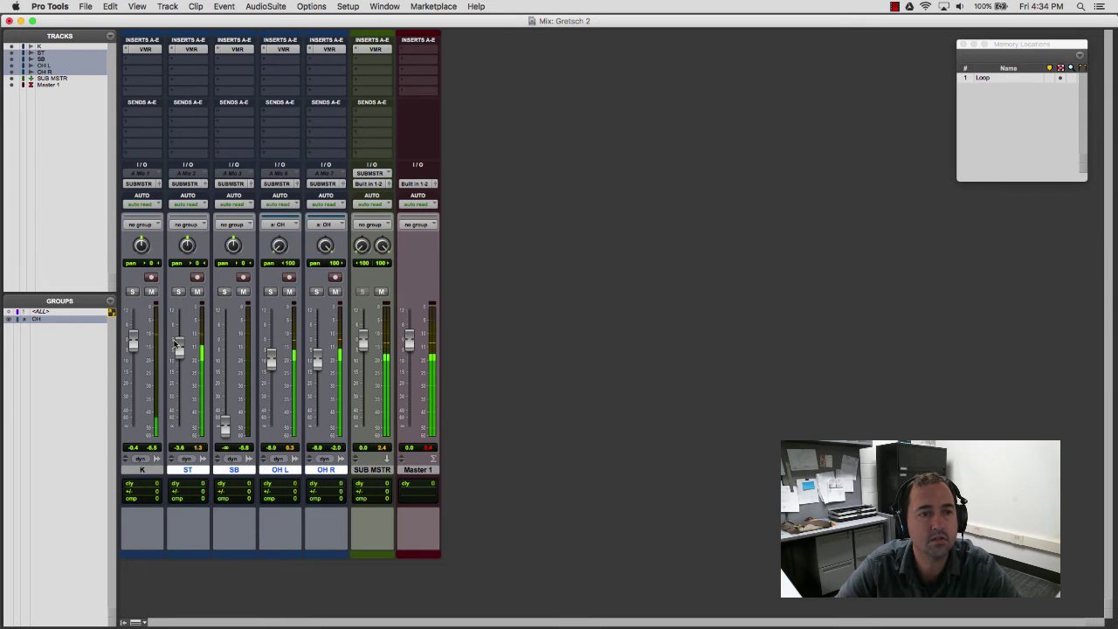
Set ST's FG-N high-band gain to about -0.54 dB and its two mid-band gains to 0.00 dB.
click(188, 49)
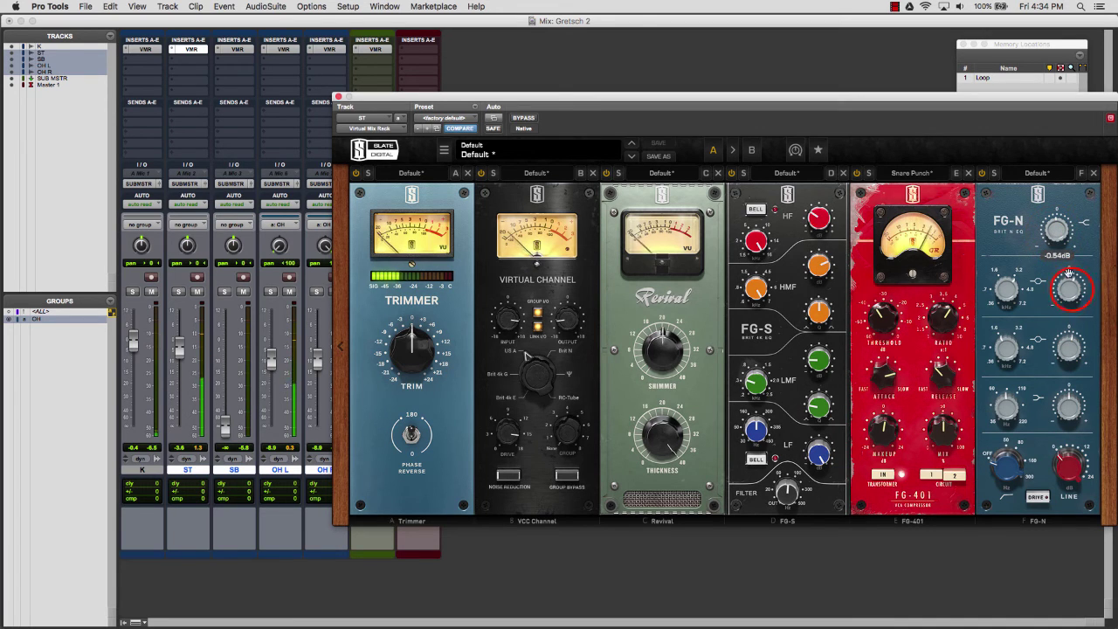
drag(1068, 294, 1070, 297)
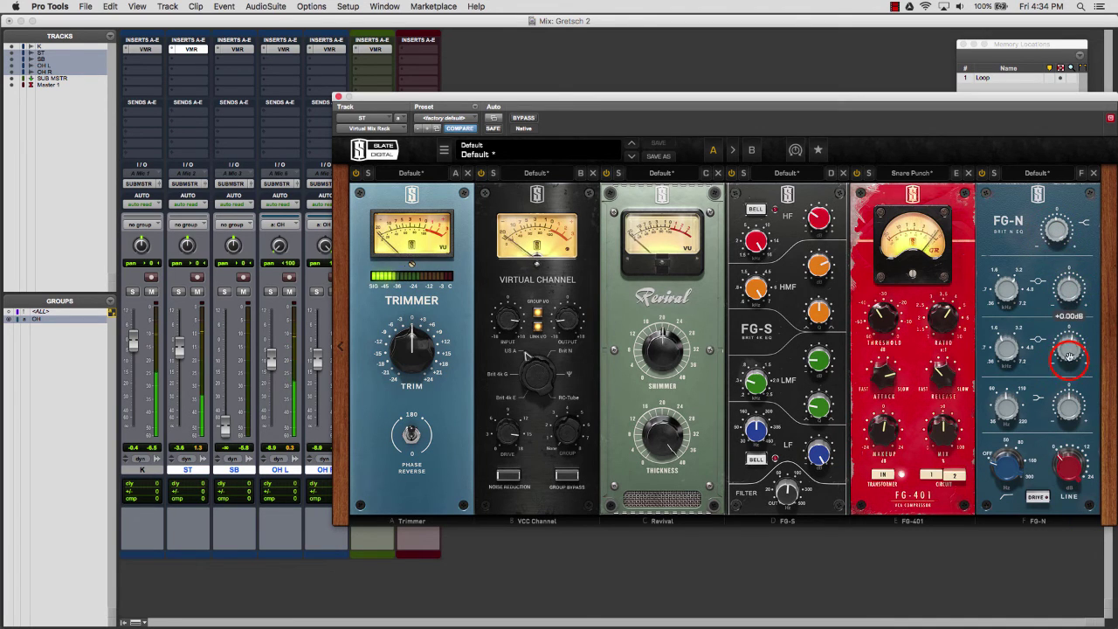
drag(1069, 350, 1067, 368)
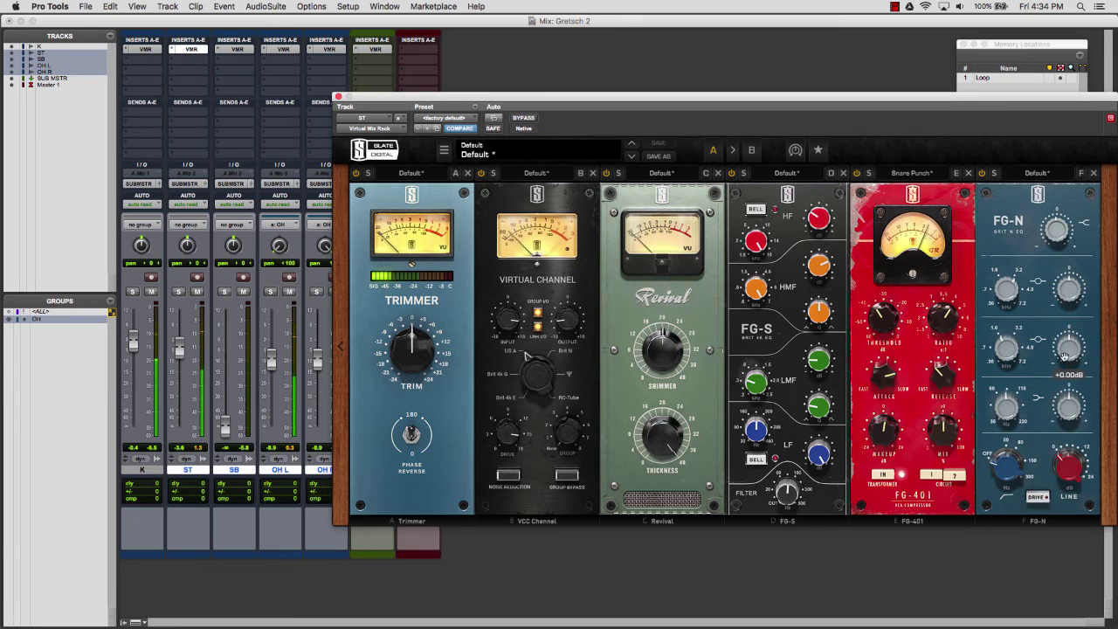
Rebalance the faders with ST at about -1.1 dB, SB at about -11.0 dB and the overheads at about -5.2 dB.
drag(178, 350, 179, 348)
drag(225, 428, 224, 367)
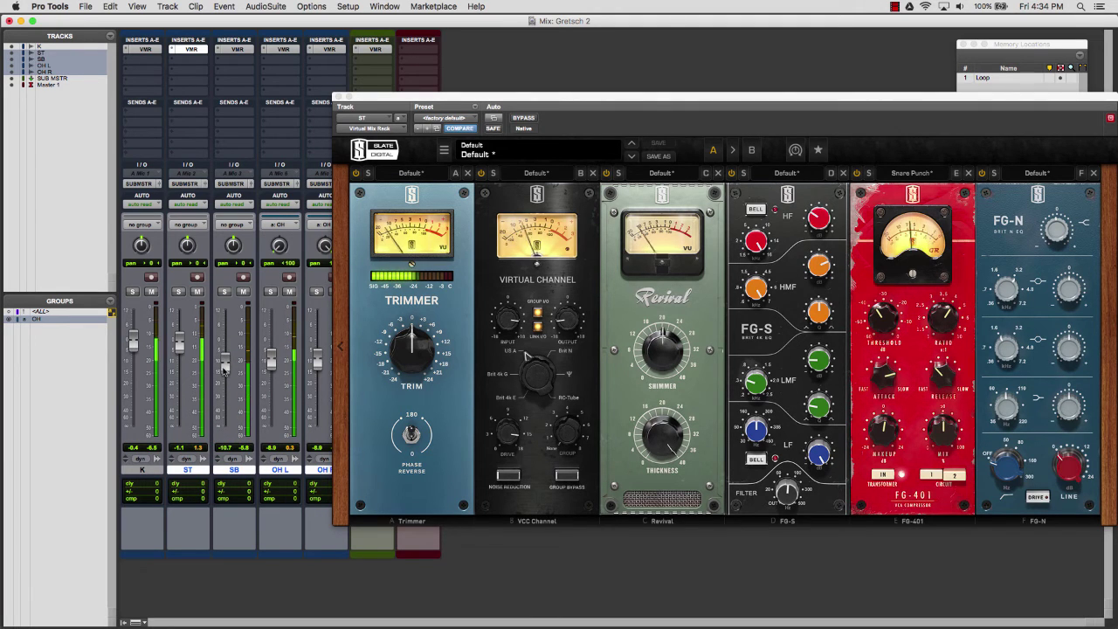
drag(273, 359, 273, 349)
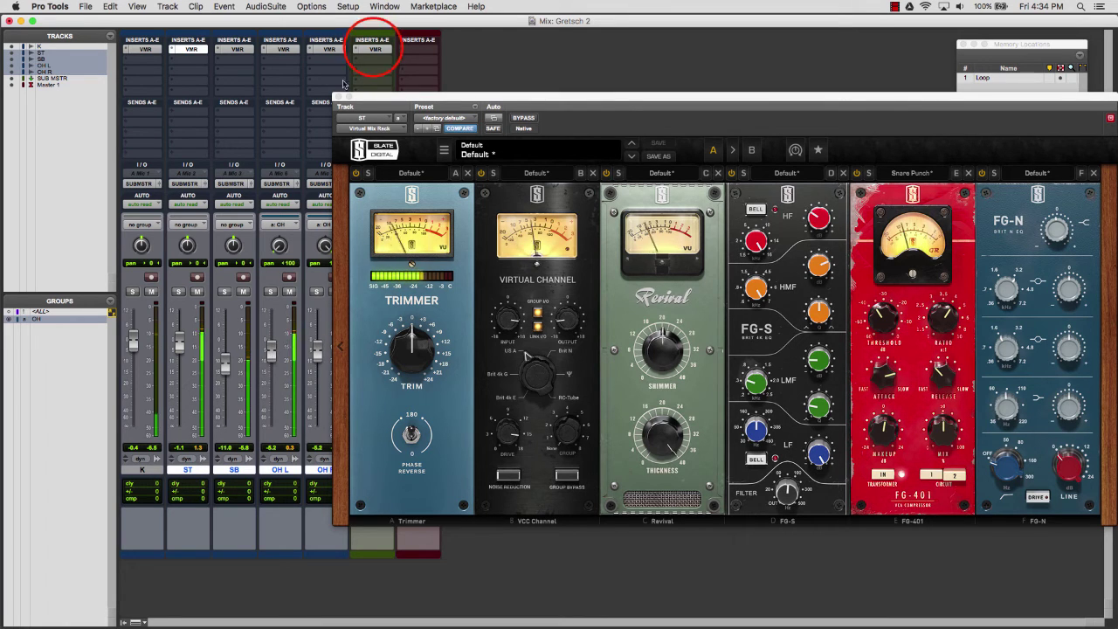
Set SUB MSTR's linked Virtual Mixbuss input to about +0.83 dB and load an FG-401 compressor into the empty slot.
click(374, 49)
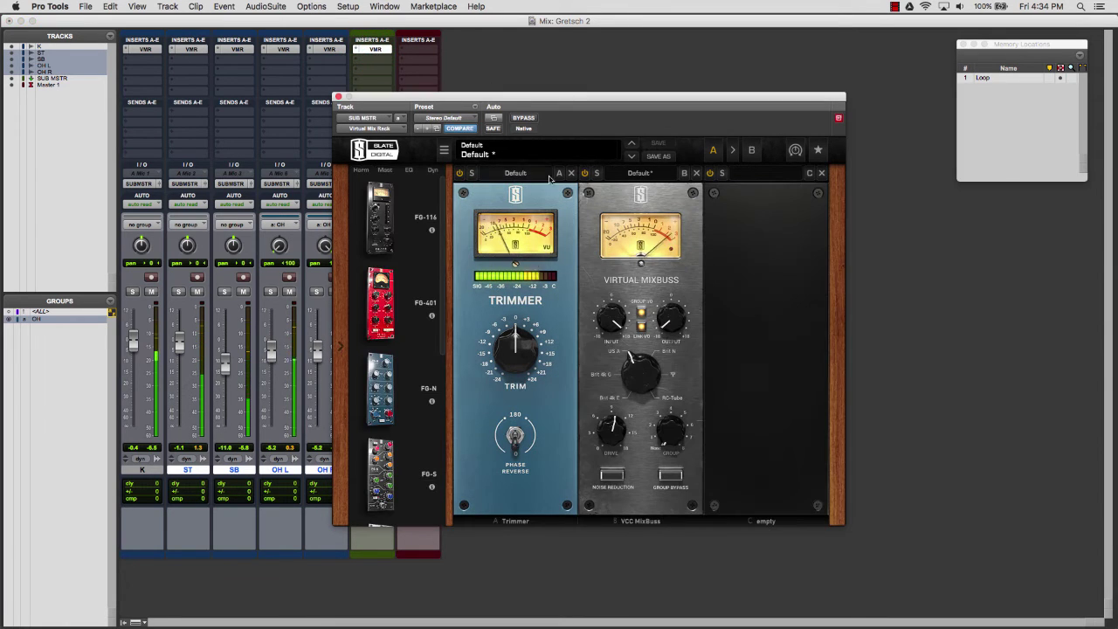
drag(612, 319, 619, 353)
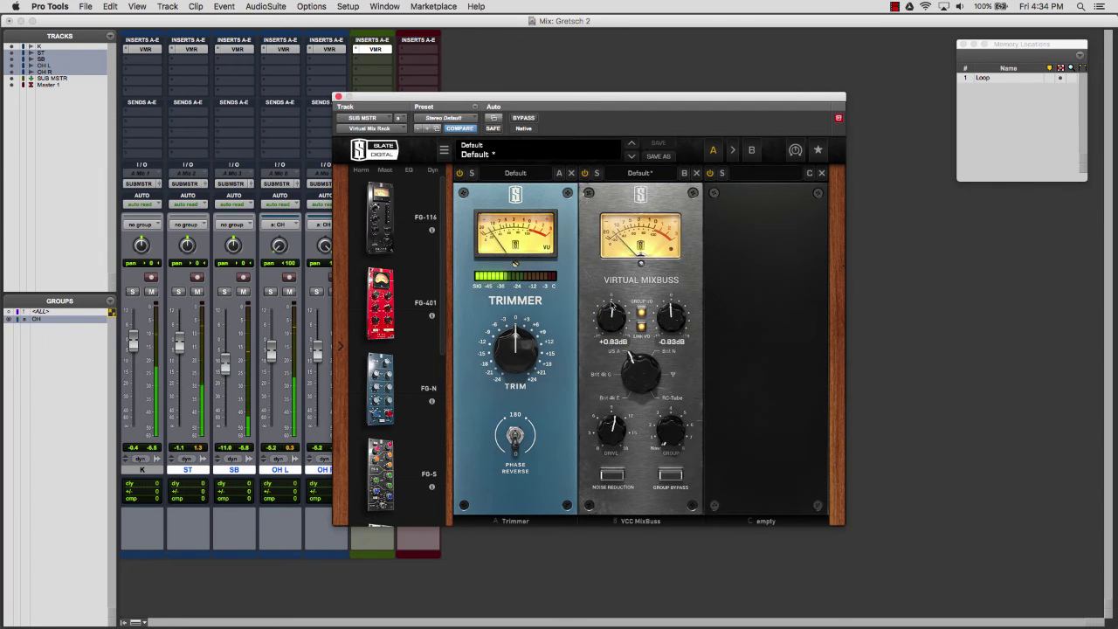
double_click(391, 316)
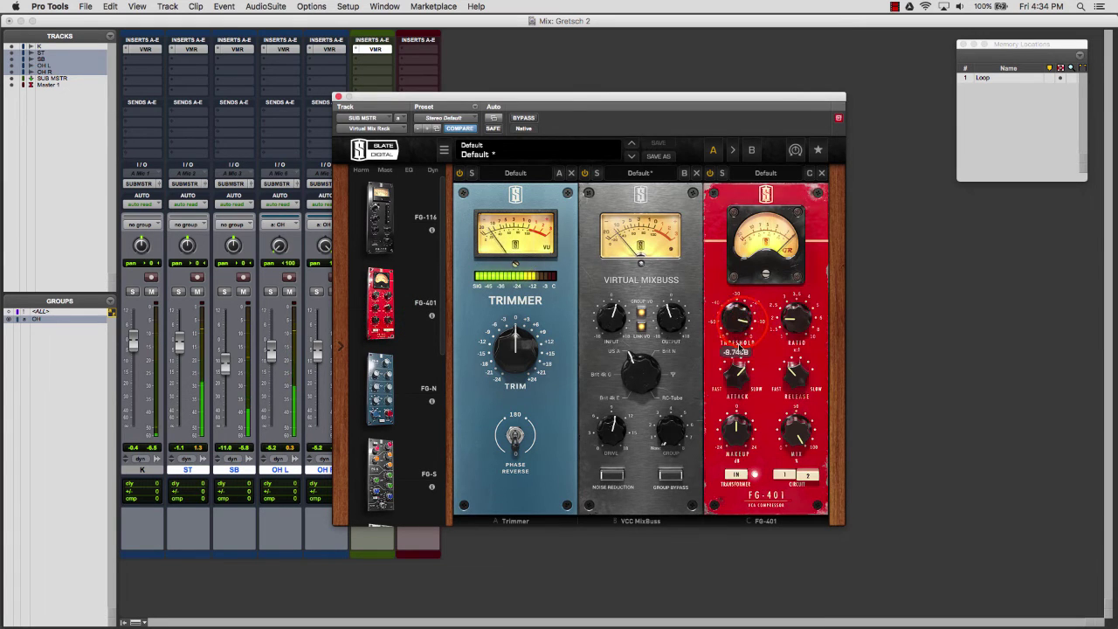
Set SUB MSTR's FG-401 threshold to about -30.6 dB and its mix to about 43%.
drag(739, 350, 739, 378)
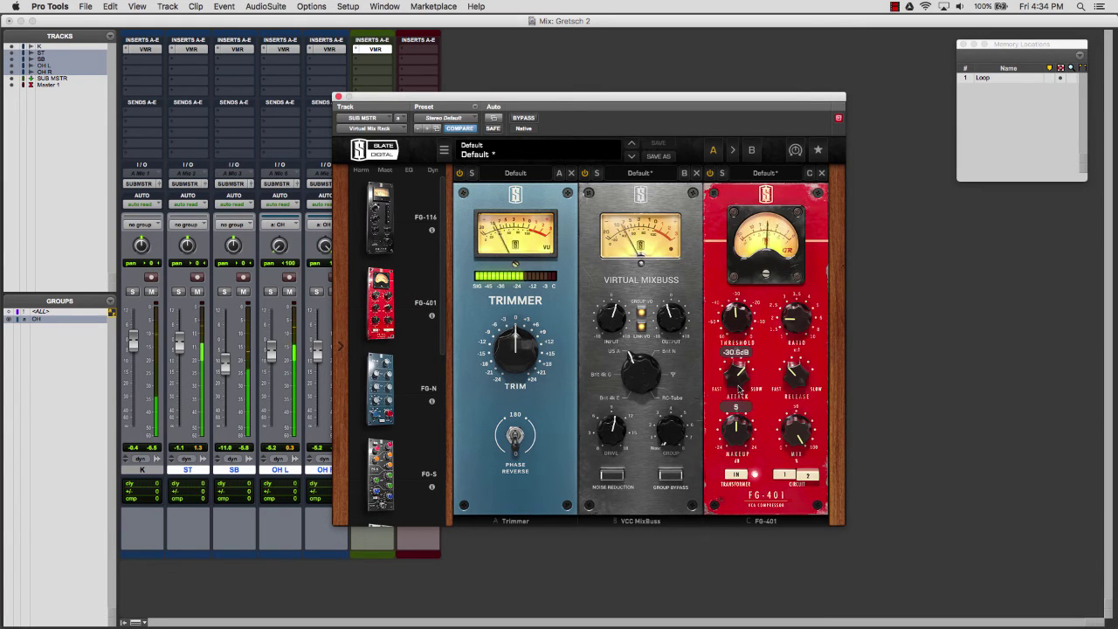
drag(796, 428, 798, 476)
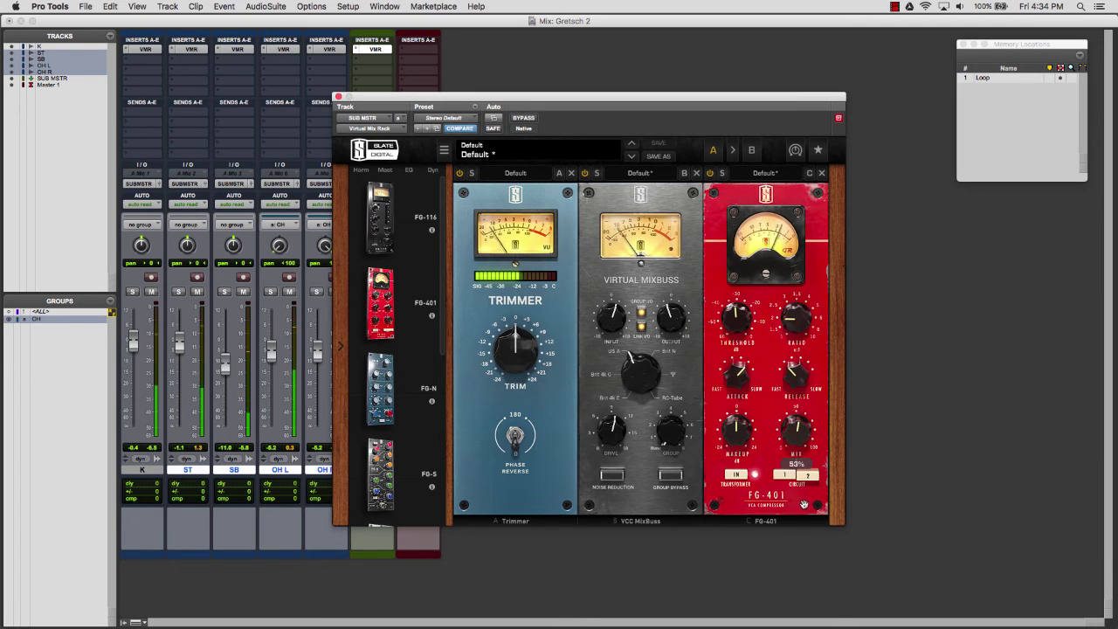
drag(798, 419, 797, 426)
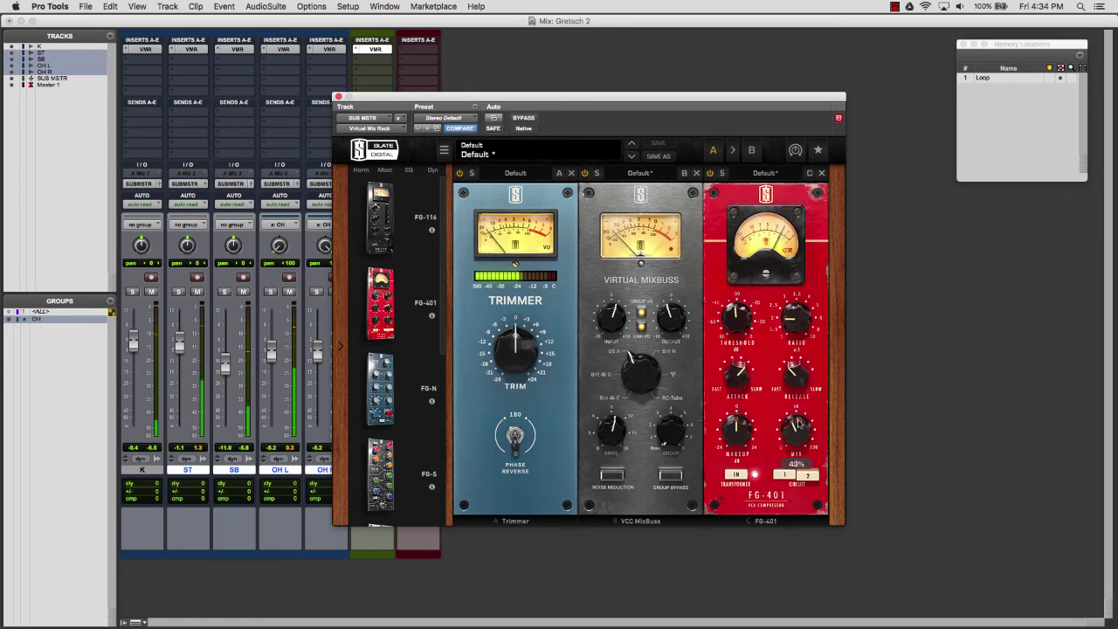
Slow the FG-401 attack, set its ratio to 3.5 and threshold to about -35.1 dB, and close SUB MSTR's rack with the module browser hidden.
drag(738, 377, 738, 366)
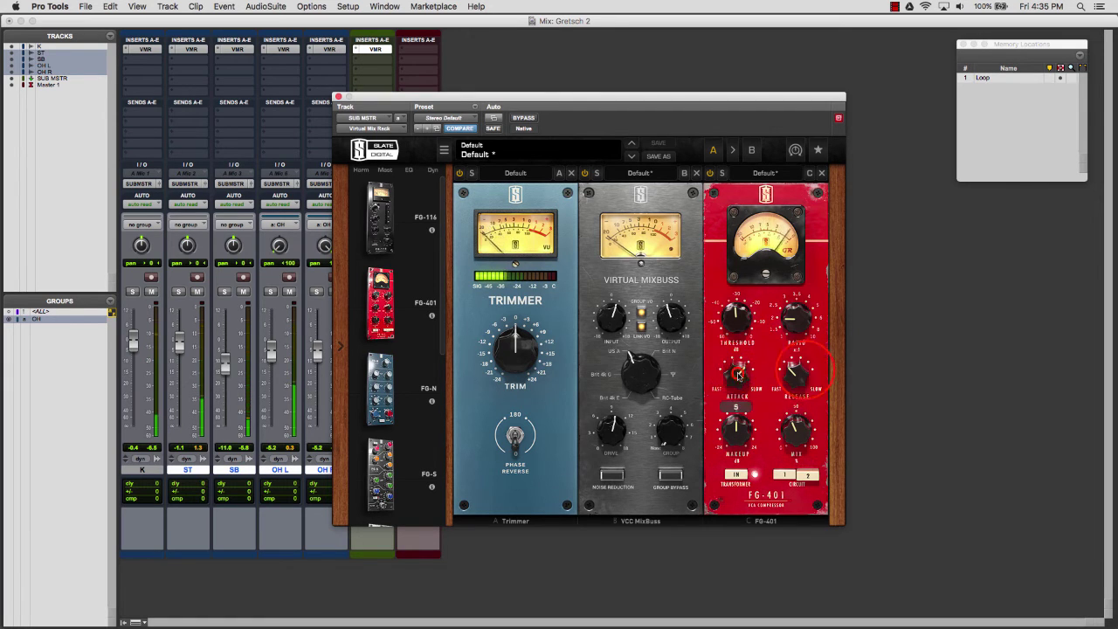
drag(797, 320, 802, 267)
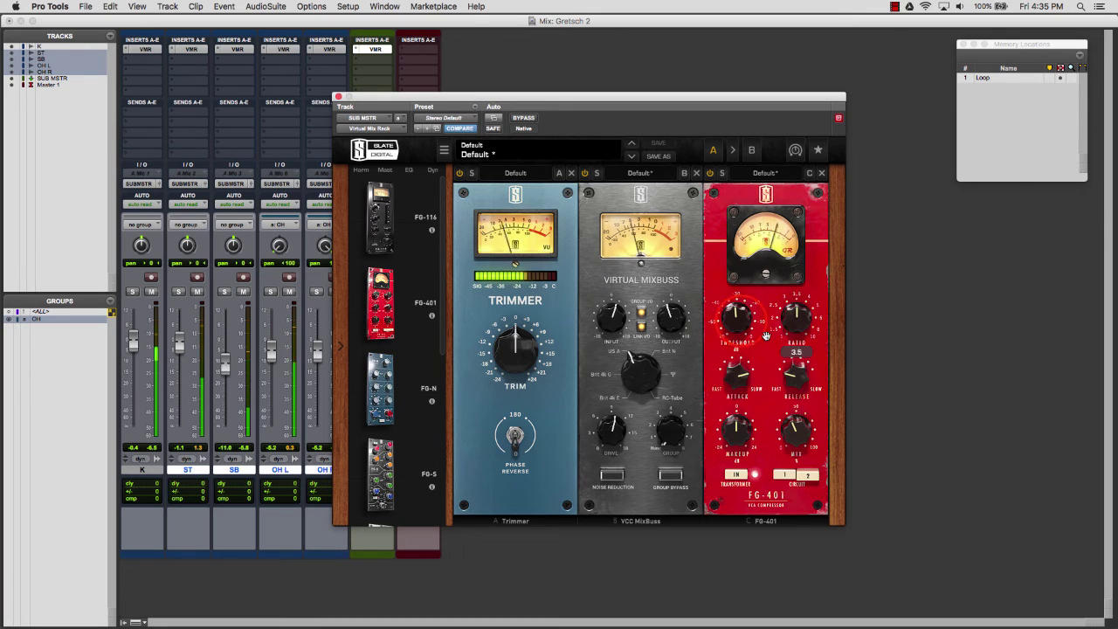
drag(739, 320, 739, 330)
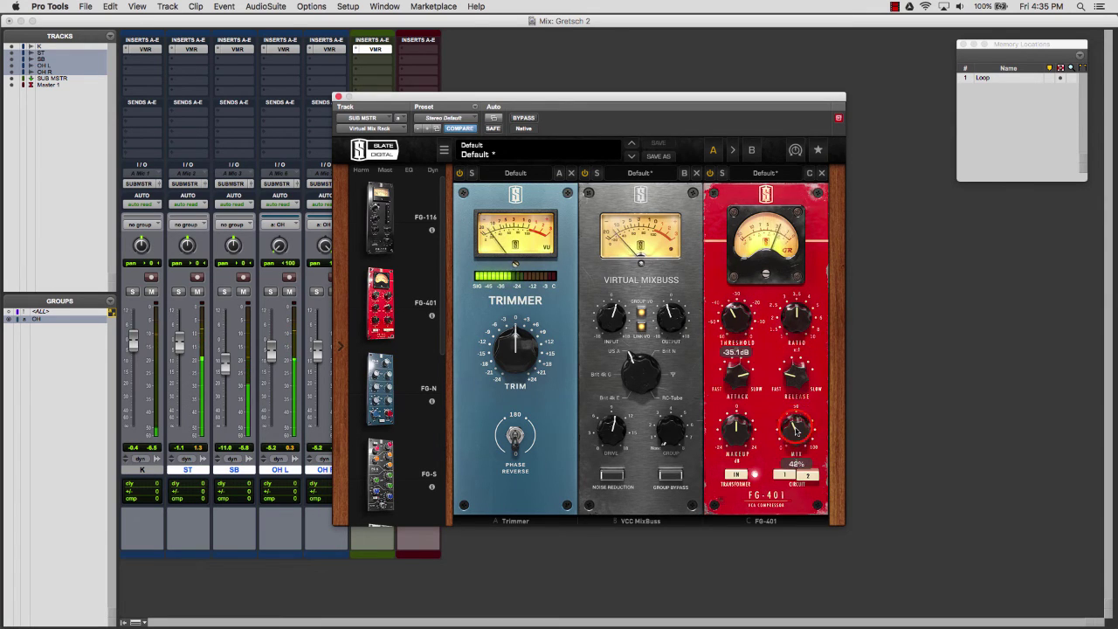
click(340, 345)
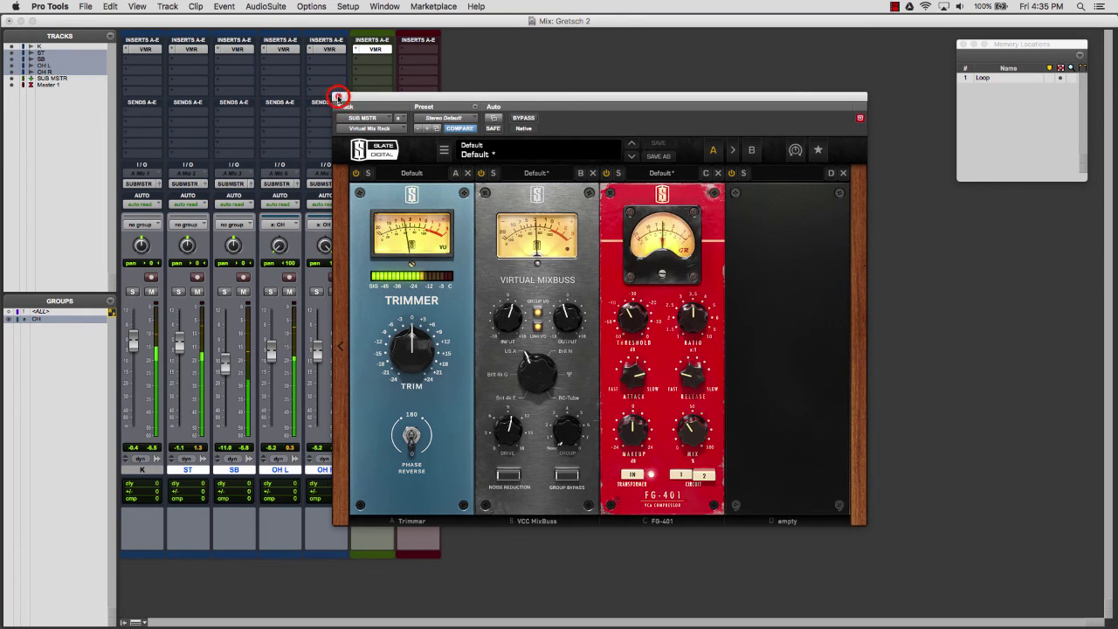
click(338, 97)
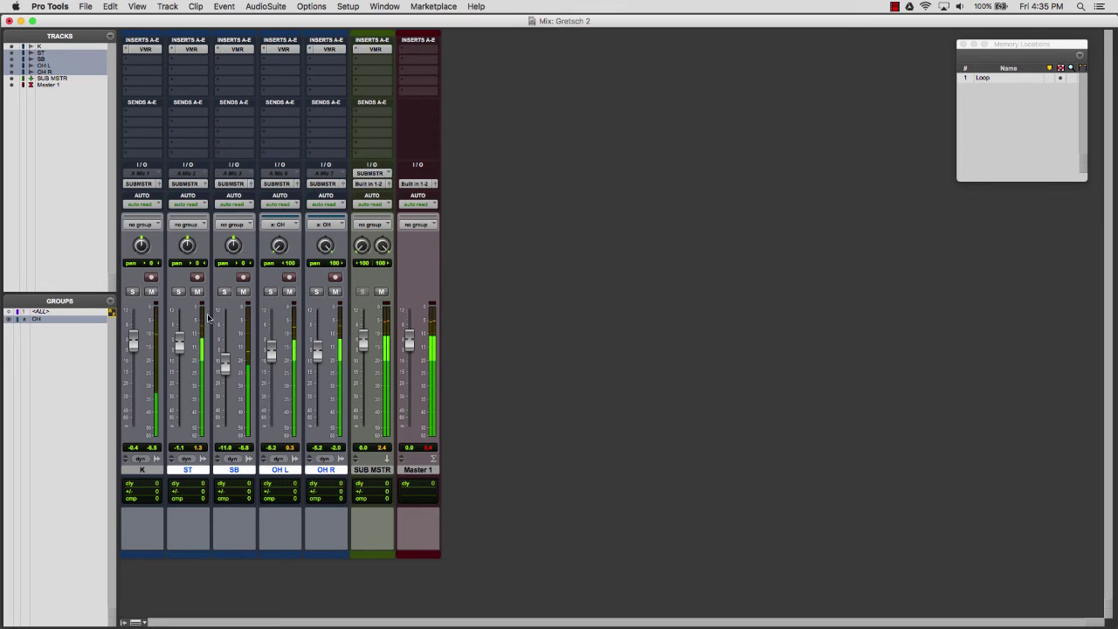
Check the FG-S filter frequency in K's rack and close the rack.
click(145, 50)
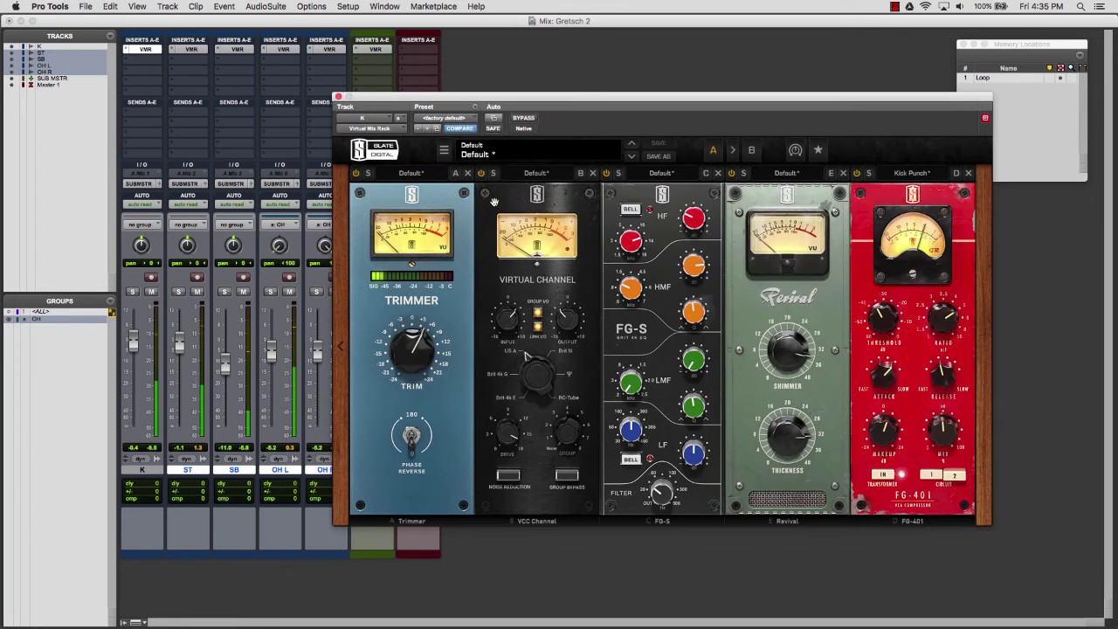
click(664, 493)
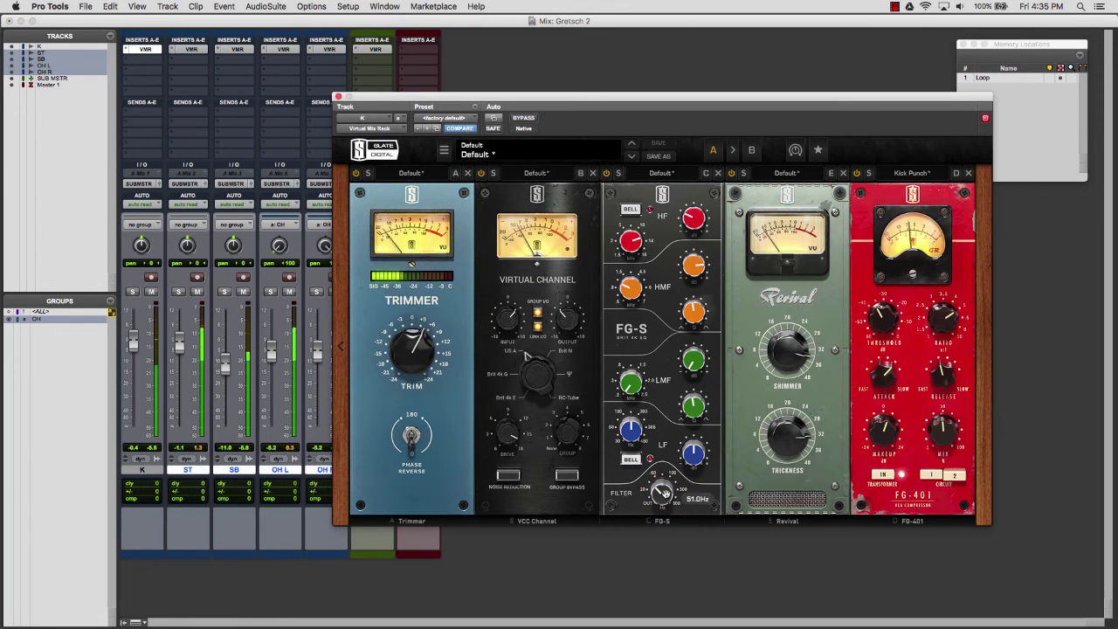
click(338, 97)
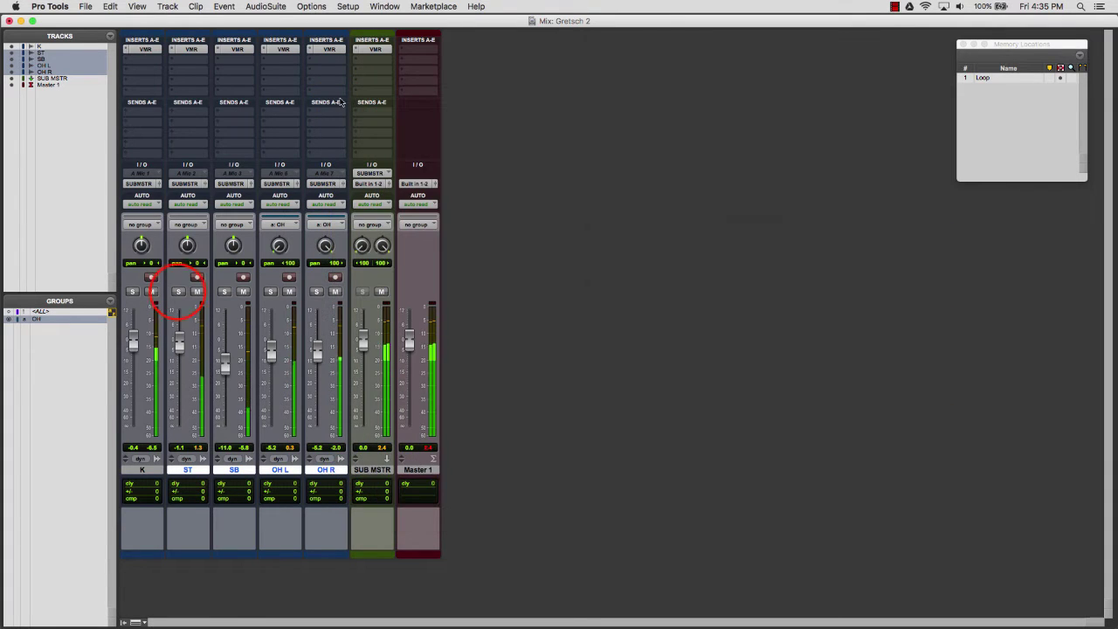
Solo ST and insert FabFilter Pro-Q 2 below its Virtual Mix Rack.
click(178, 291)
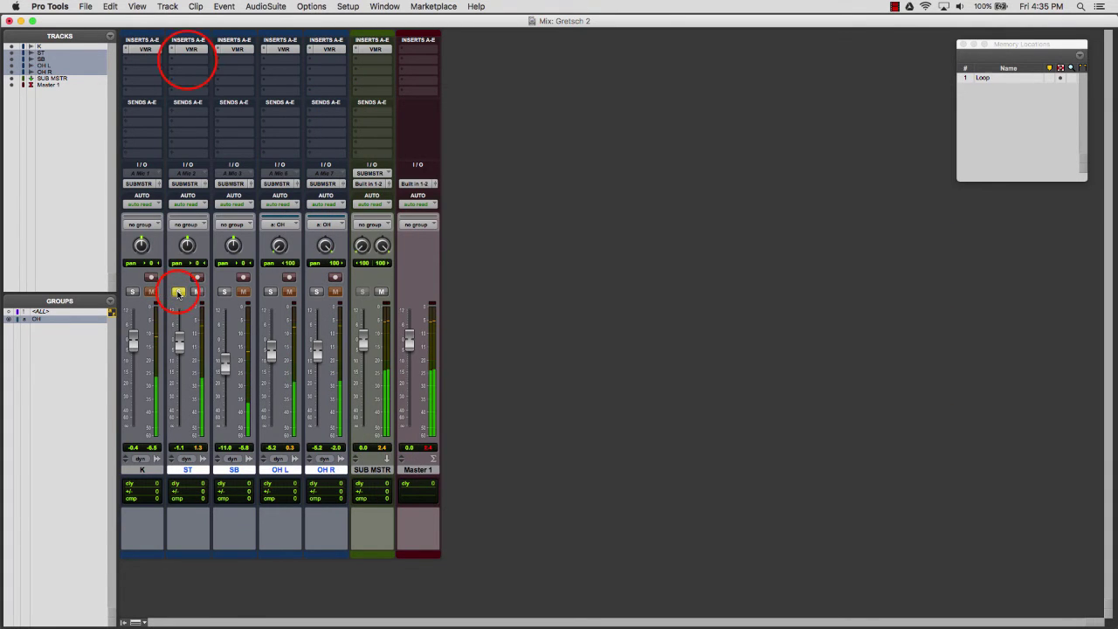
click(187, 61)
mouse_move(221, 83)
click(294, 86)
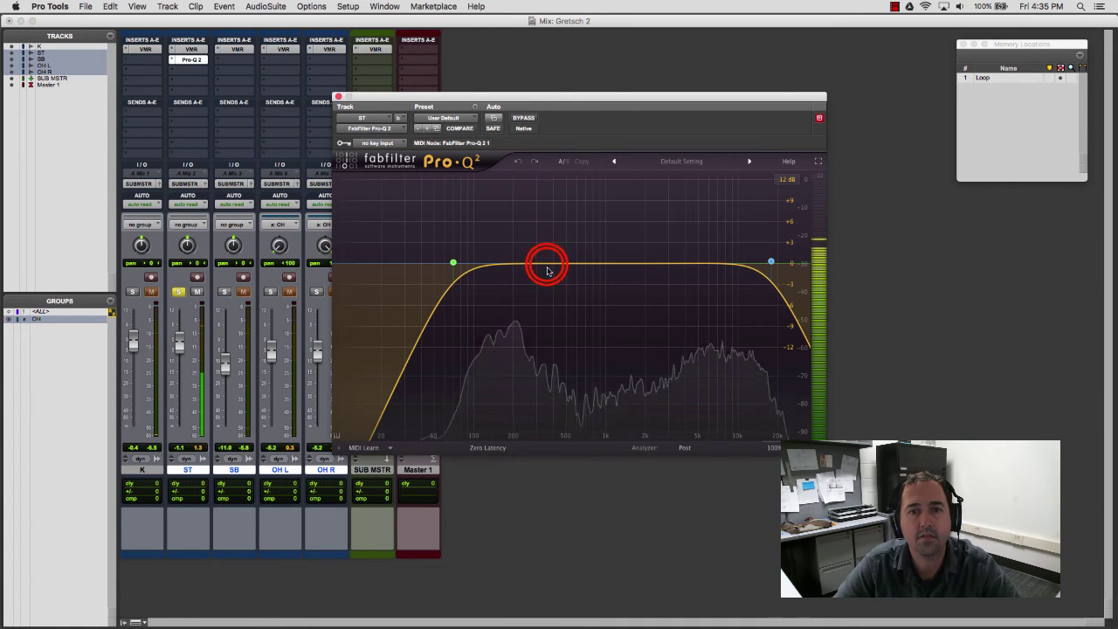
Cut a deep, narrow bell notch between 200 and 500 Hz in ST's Pro-Q 2, close the equalizer and unsolo ST.
double_click(546, 265)
drag(595, 392, 585, 295)
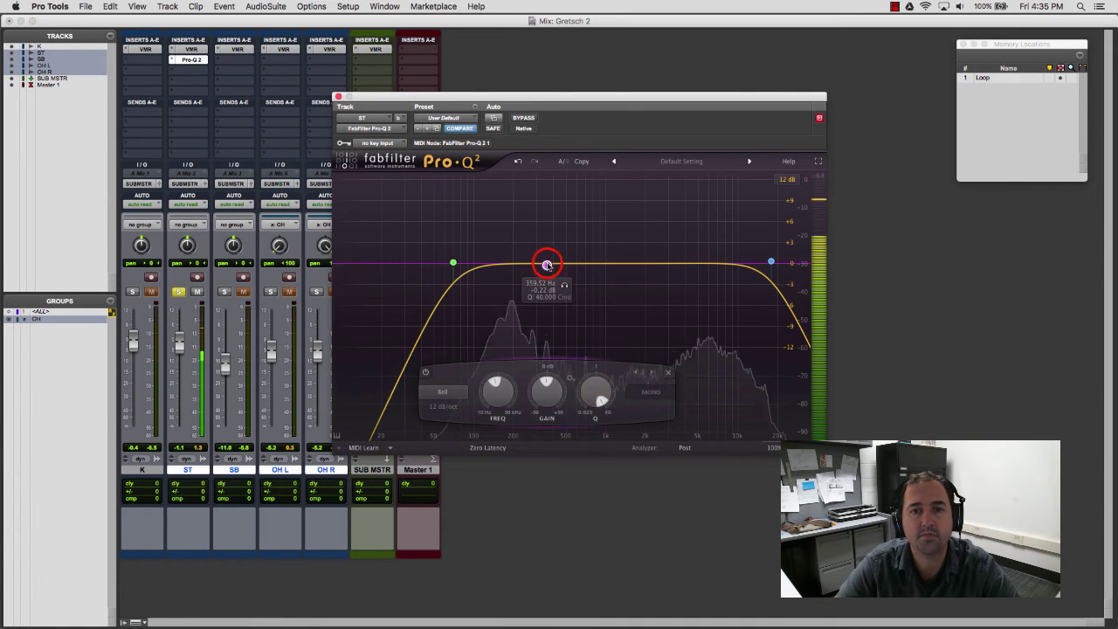
drag(547, 263, 531, 129)
drag(530, 393, 559, 461)
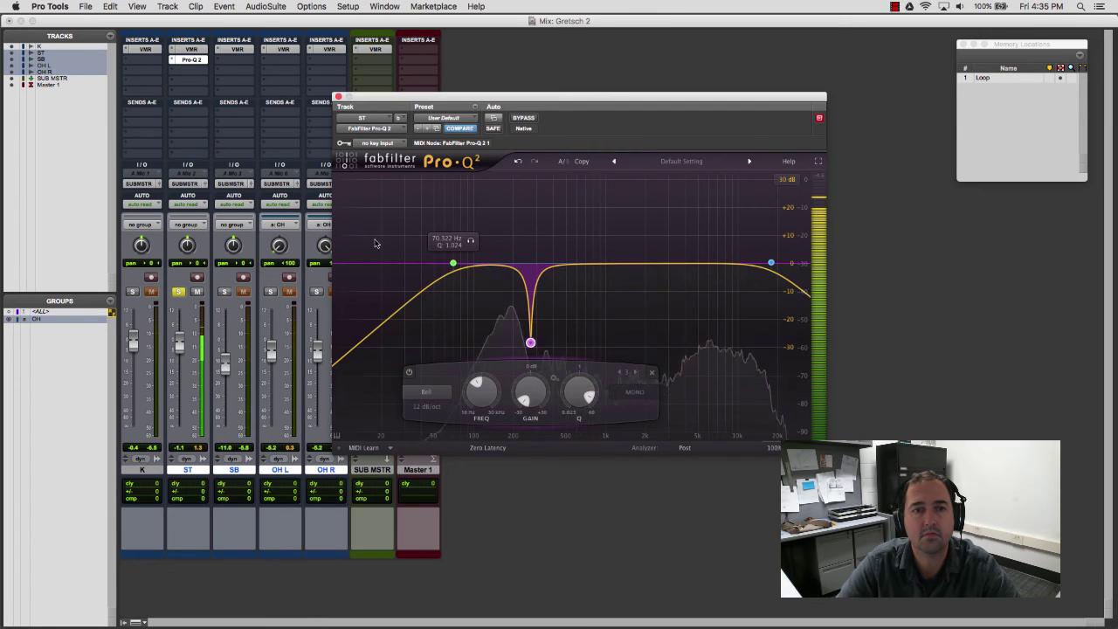
click(339, 96)
click(178, 292)
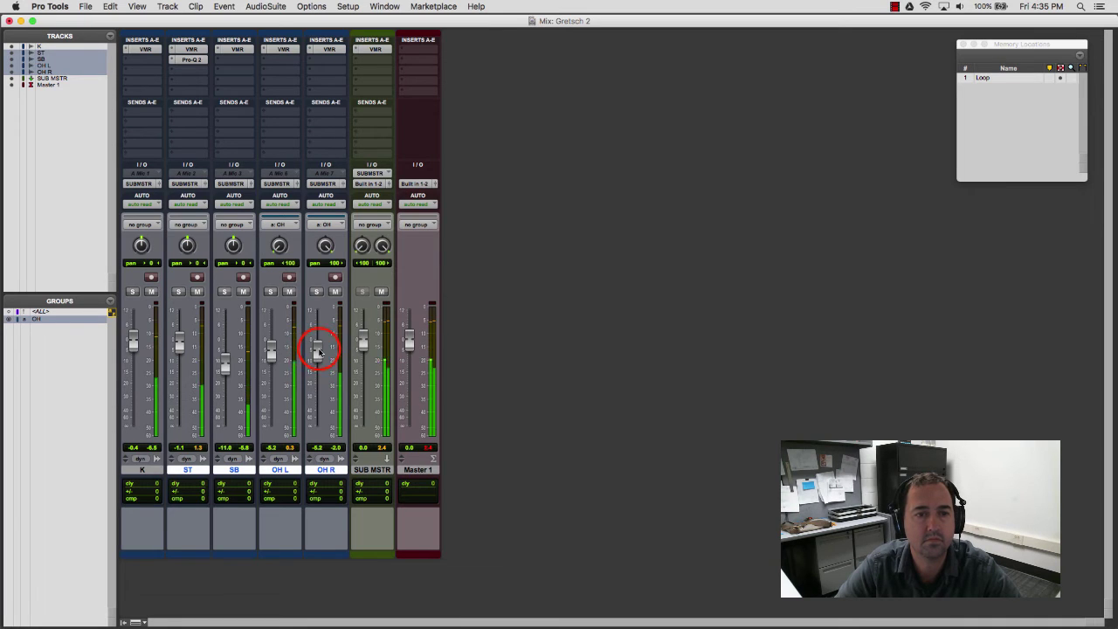
Raise the grouped OH L and OH R faders to -0.9 dB and set SB's fader to -10.7 dB.
drag(318, 351, 318, 347)
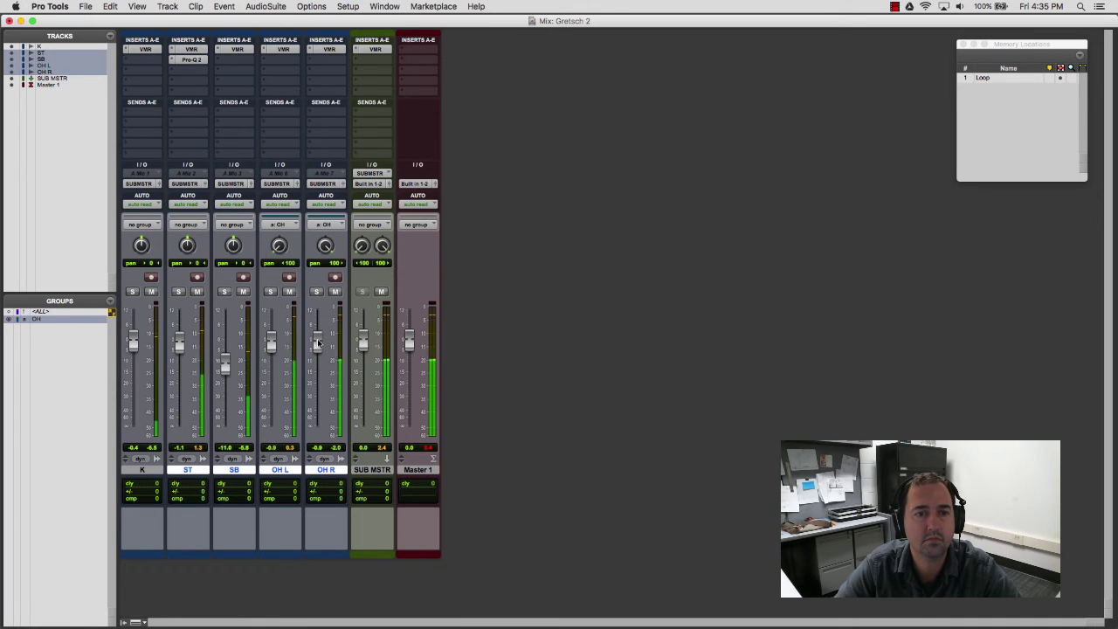
drag(231, 352, 225, 362)
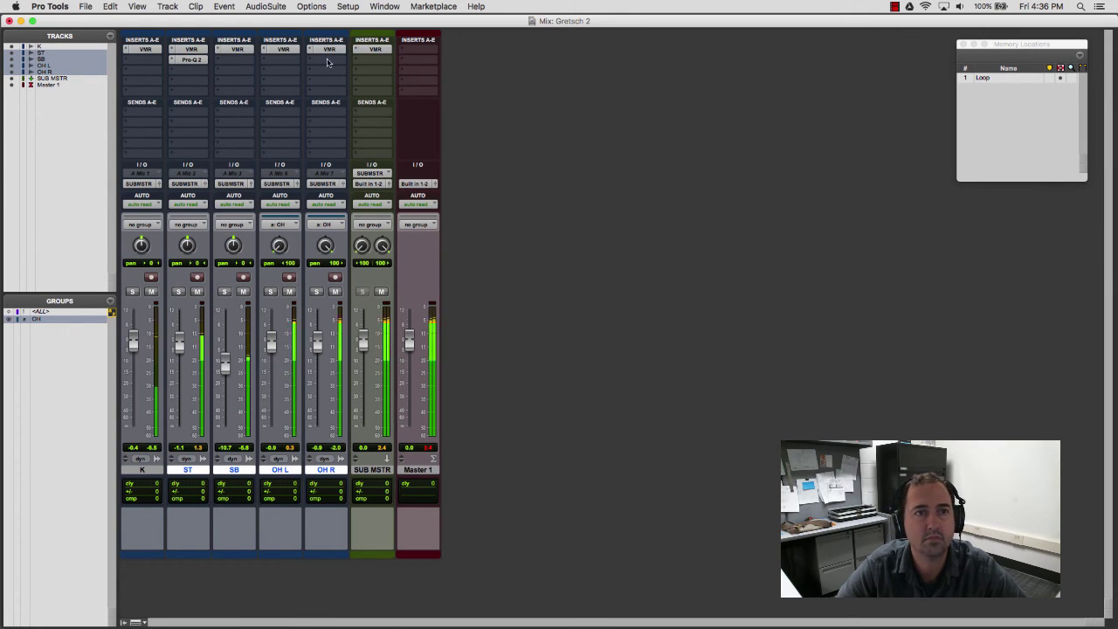
Open SUB MSTR's Virtual Mix Rack with the module browser shown and add an FG-S equalizer after the FG-401.
click(373, 59)
mouse_move(405, 88)
click(368, 49)
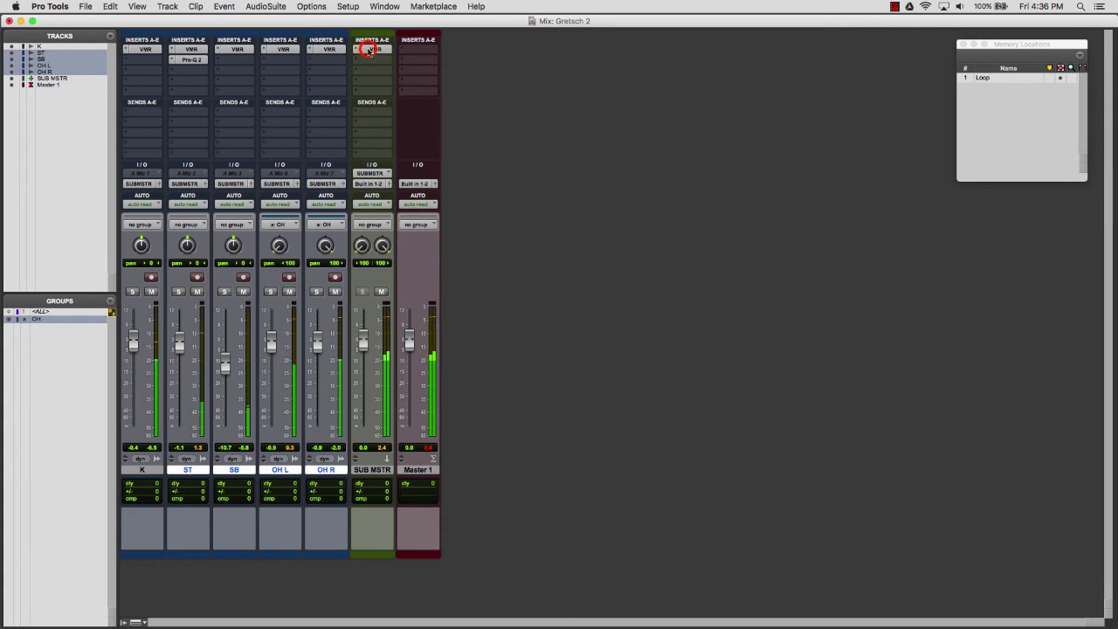
click(369, 49)
click(340, 345)
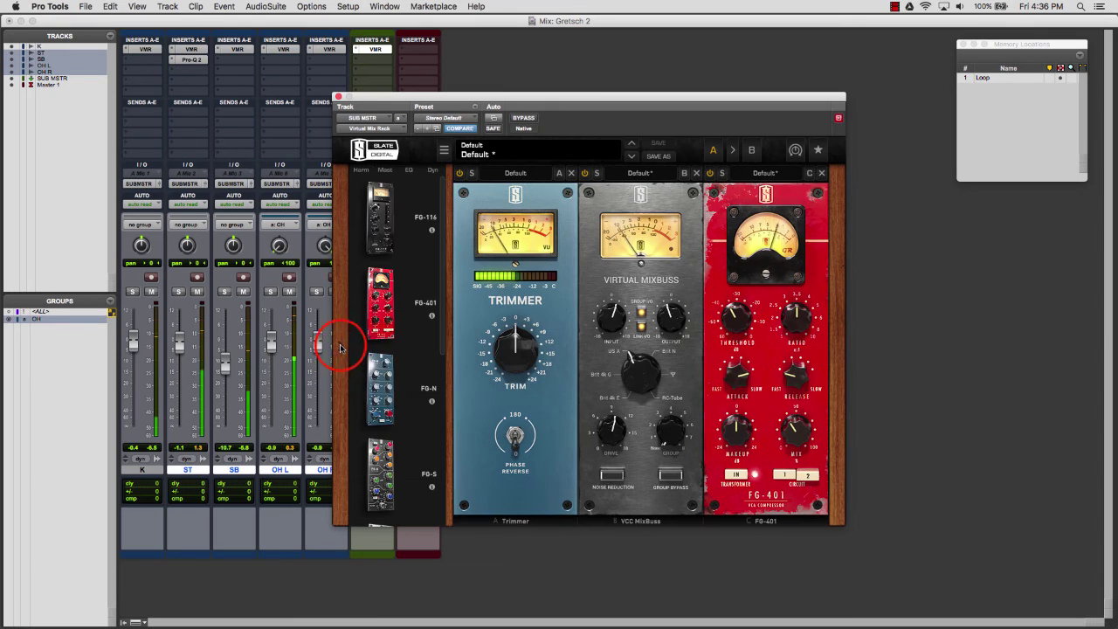
drag(382, 456, 416, 448)
double_click(381, 456)
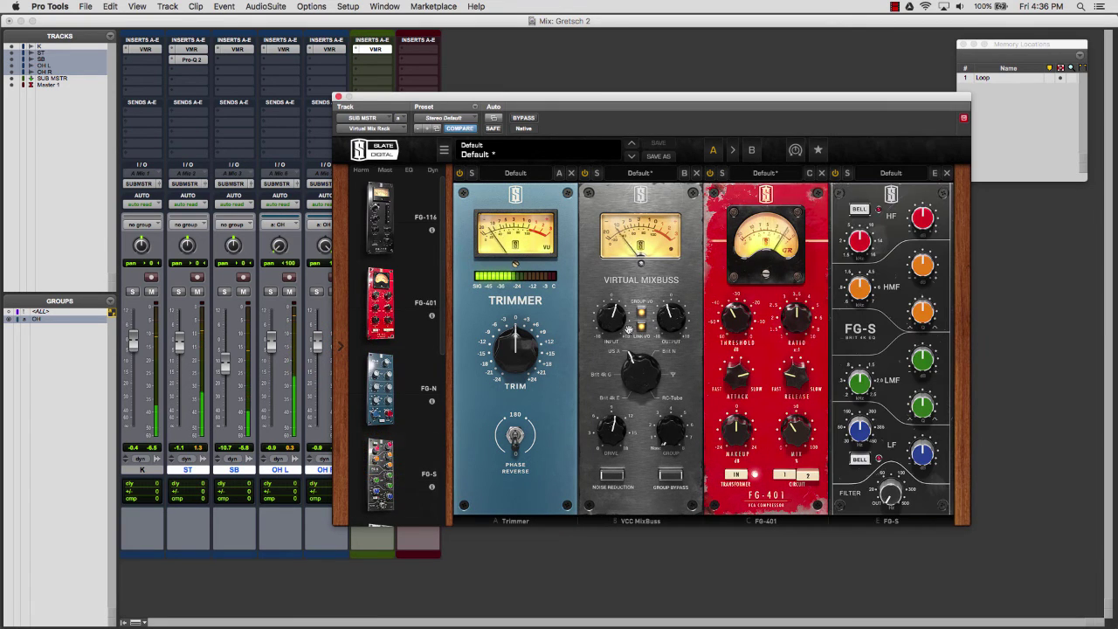
Lower the FG-S LMF frequency, compare with the module bypassed, and set the LMF gain to about -8.12 dB.
click(862, 382)
drag(862, 382, 858, 398)
drag(923, 358, 931, 361)
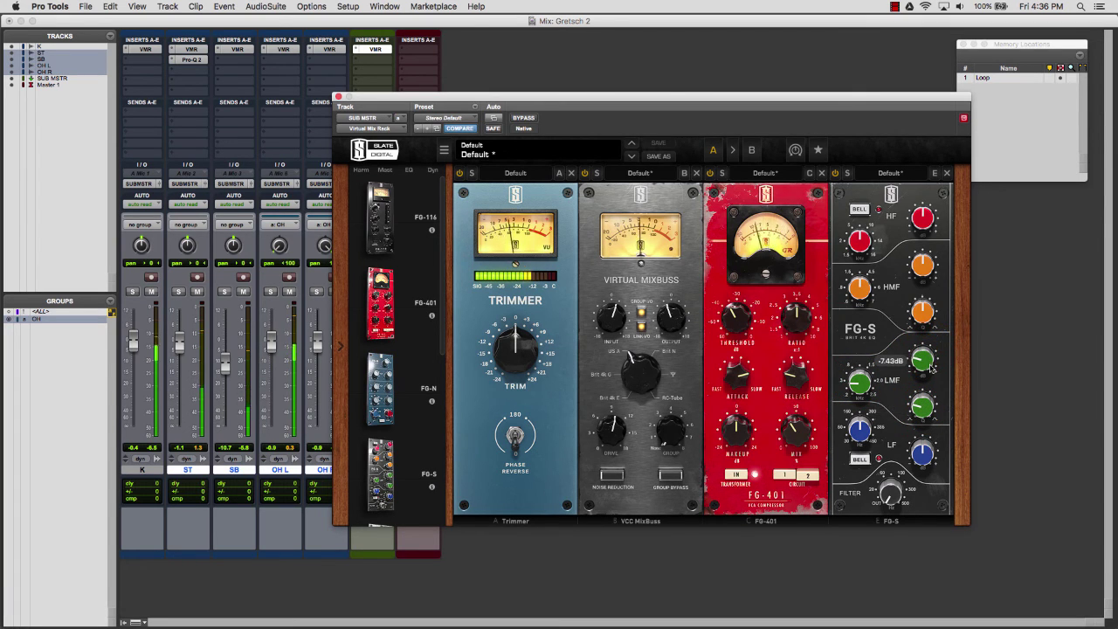
click(835, 173)
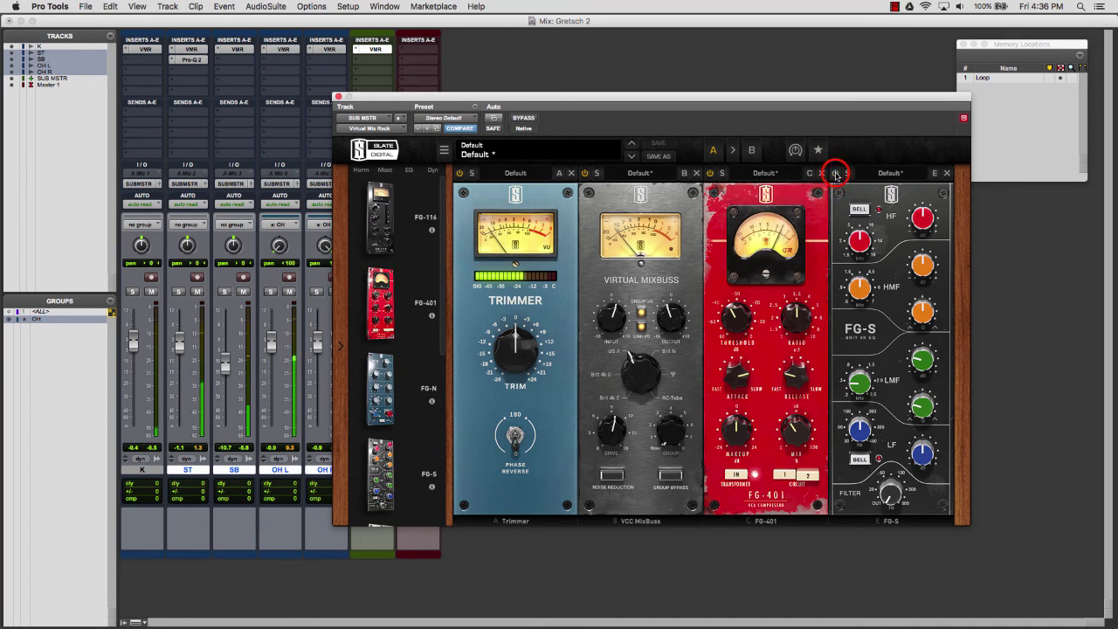
click(834, 173)
drag(921, 359, 921, 362)
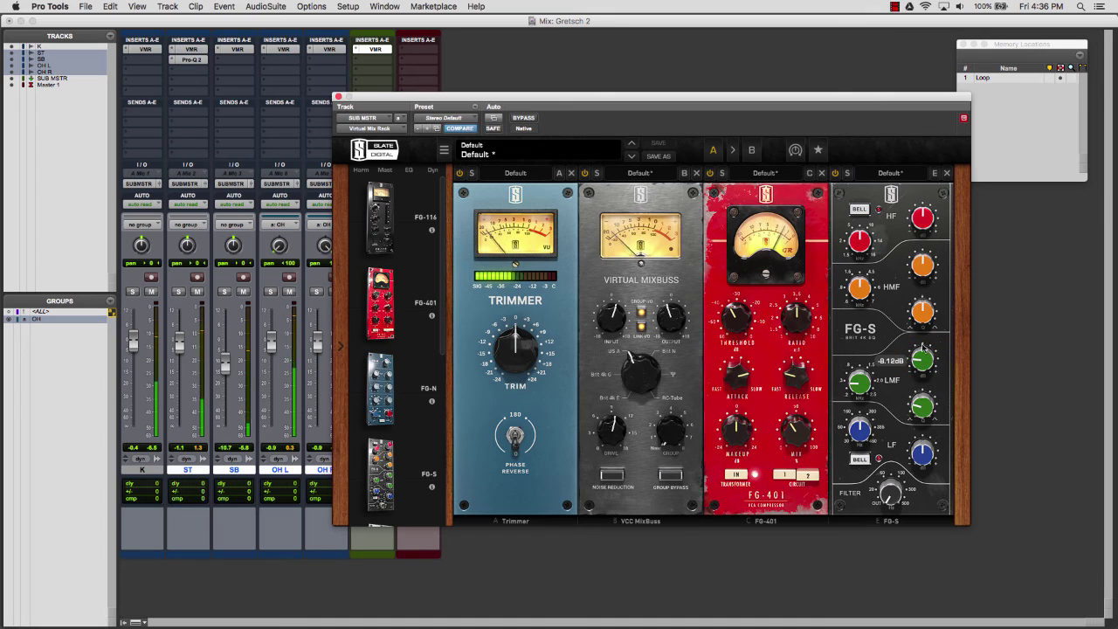
Try an FG-S HMF boost of about 1.75 dB with Q at 1.32, and reset the HMF gain to zero.
drag(926, 264, 923, 258)
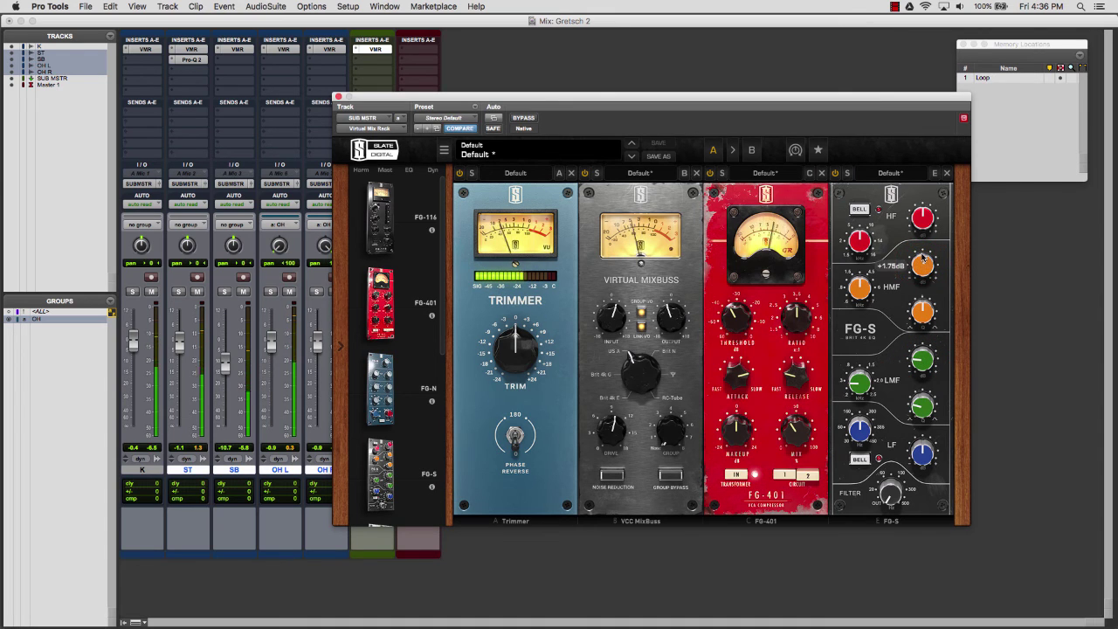
click(919, 302)
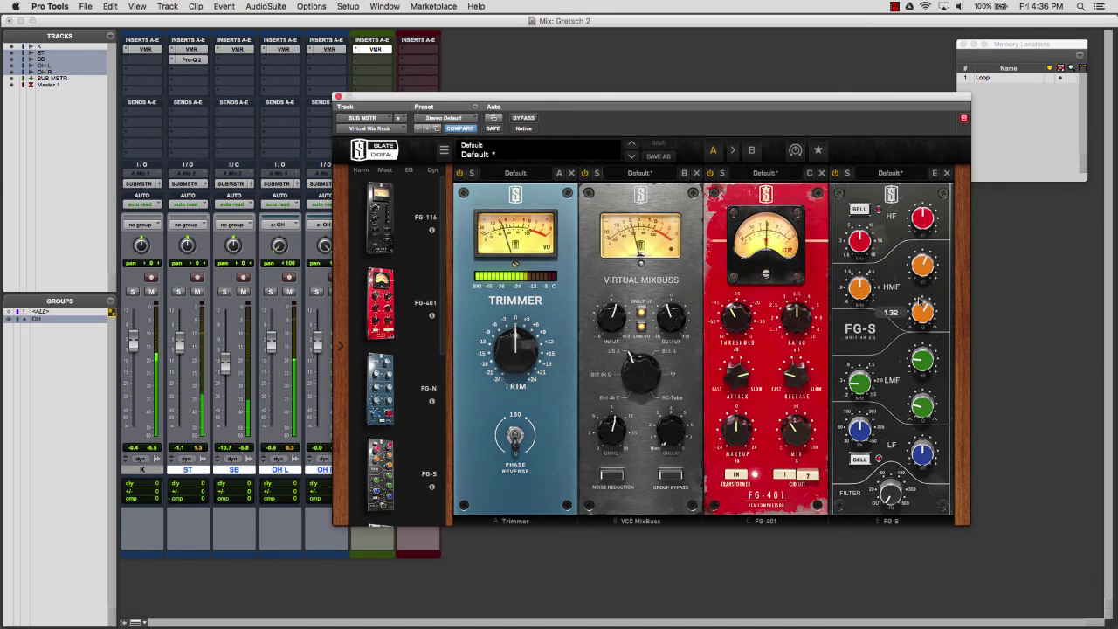
alt+click(924, 266)
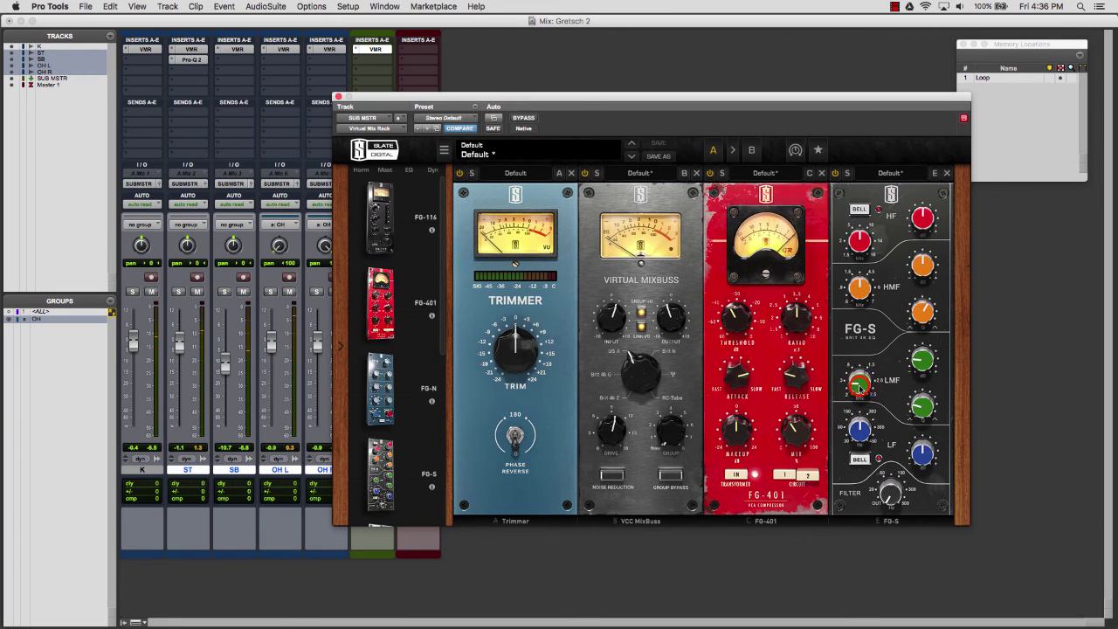
click(860, 385)
Add an FG-N equalizer after FG-S in SUB MSTR's rack, hide the module browser and reposition the rack window.
double_click(380, 381)
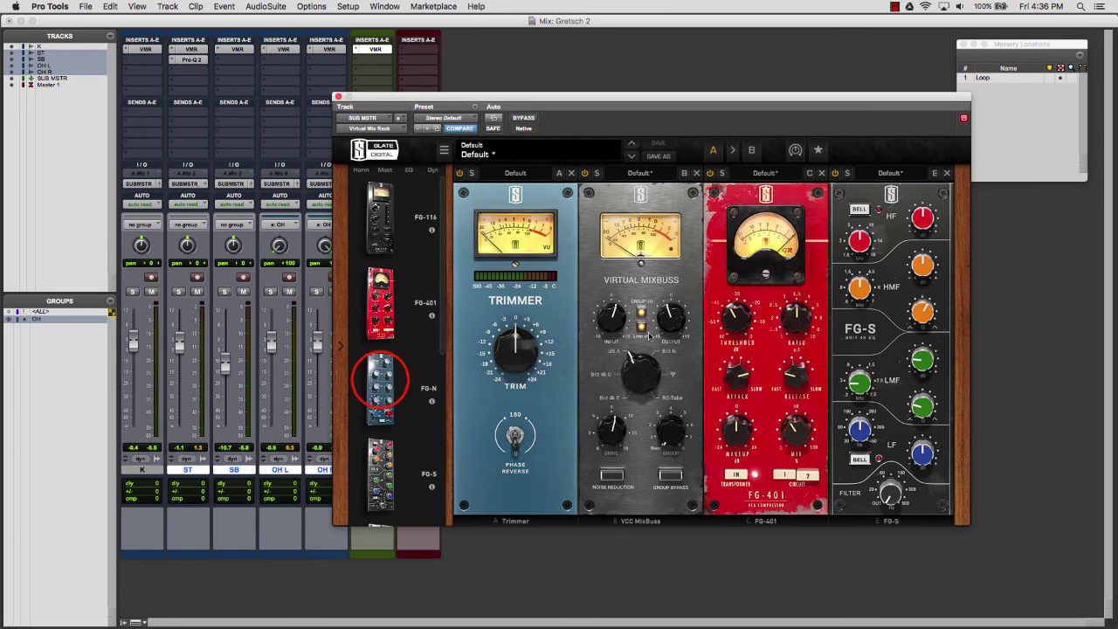
click(340, 346)
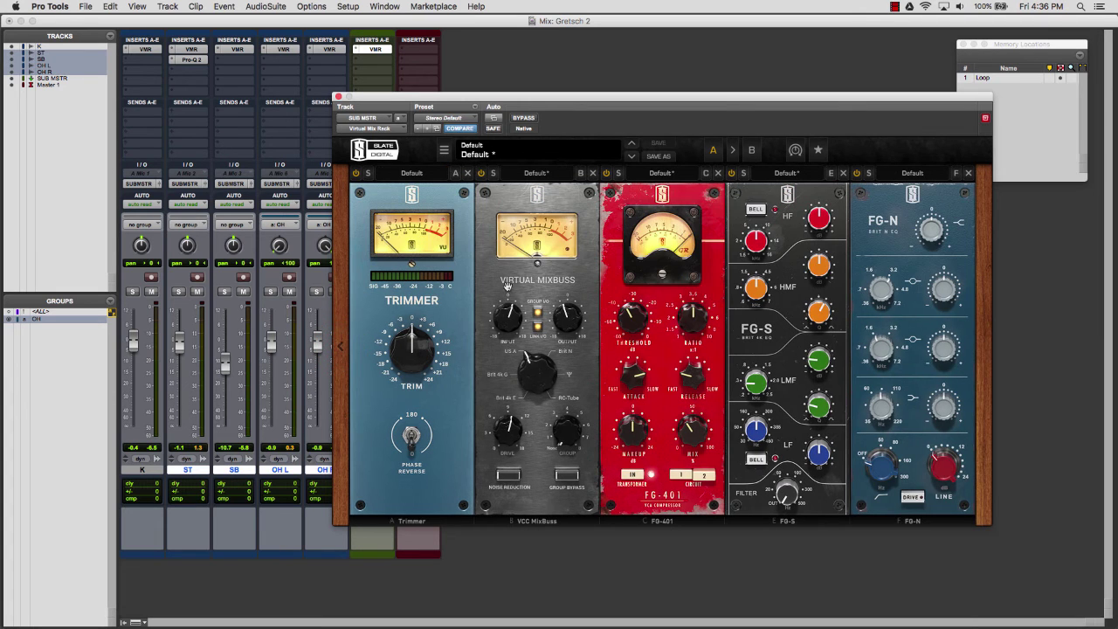
drag(753, 91, 644, 92)
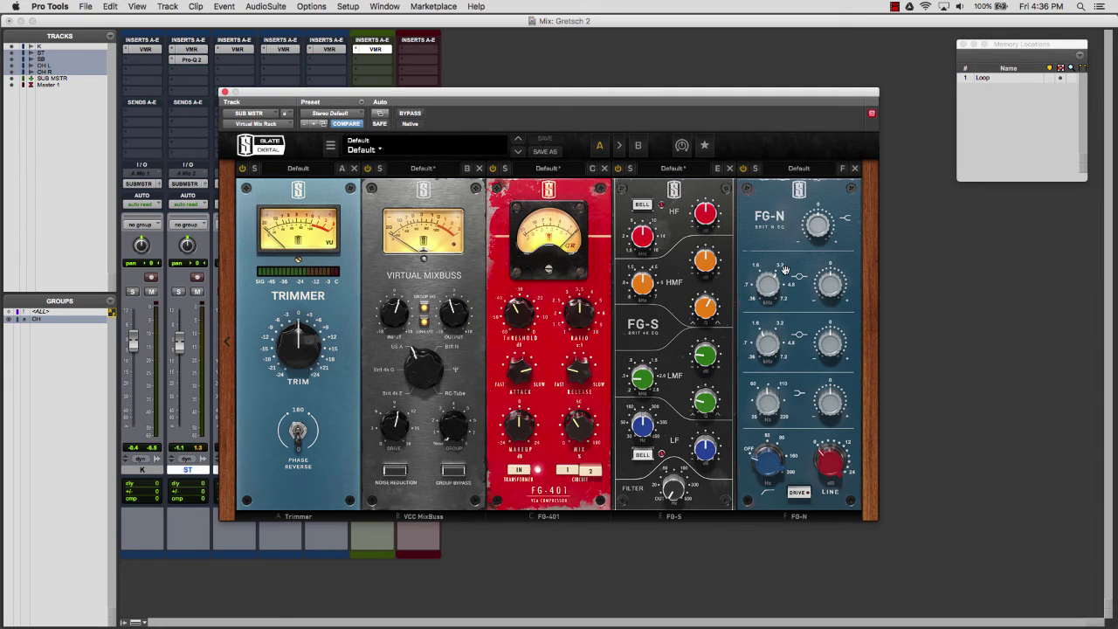
Boost the FG-N lower midrange band by about 1.77 dB and its low band by about 1 dB, and close SUB MSTR's rack.
drag(830, 284, 830, 286)
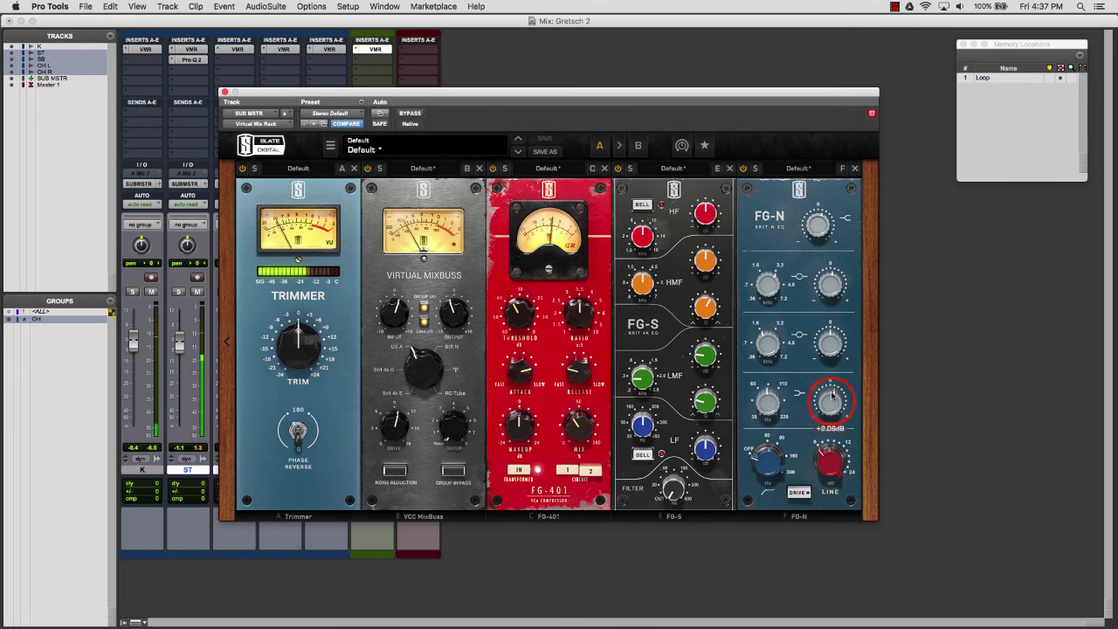
drag(831, 400, 831, 387)
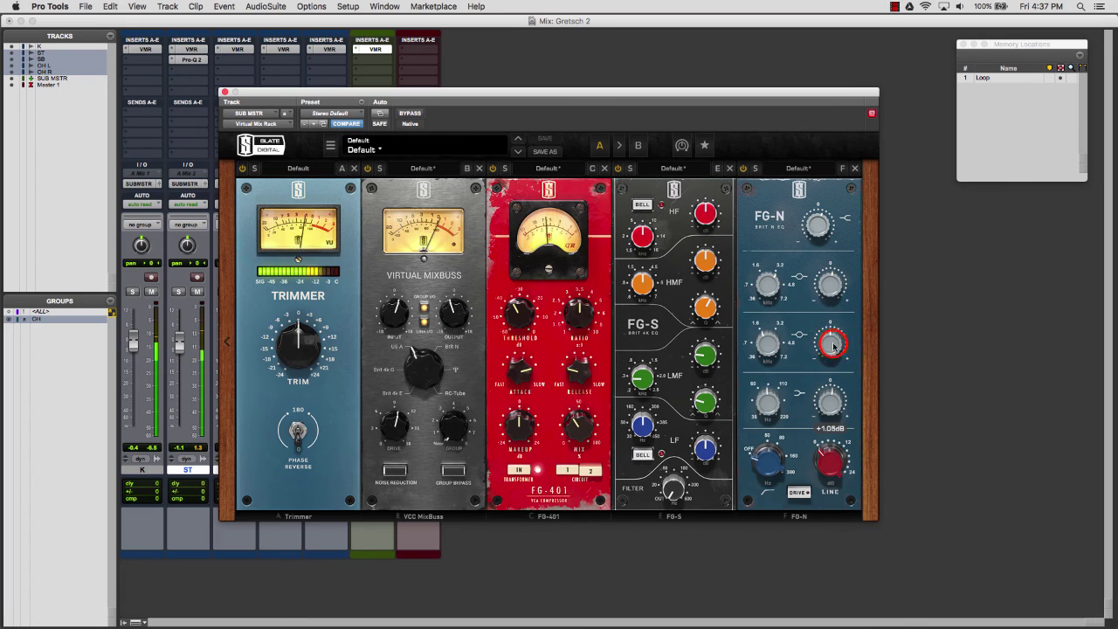
drag(834, 347, 832, 334)
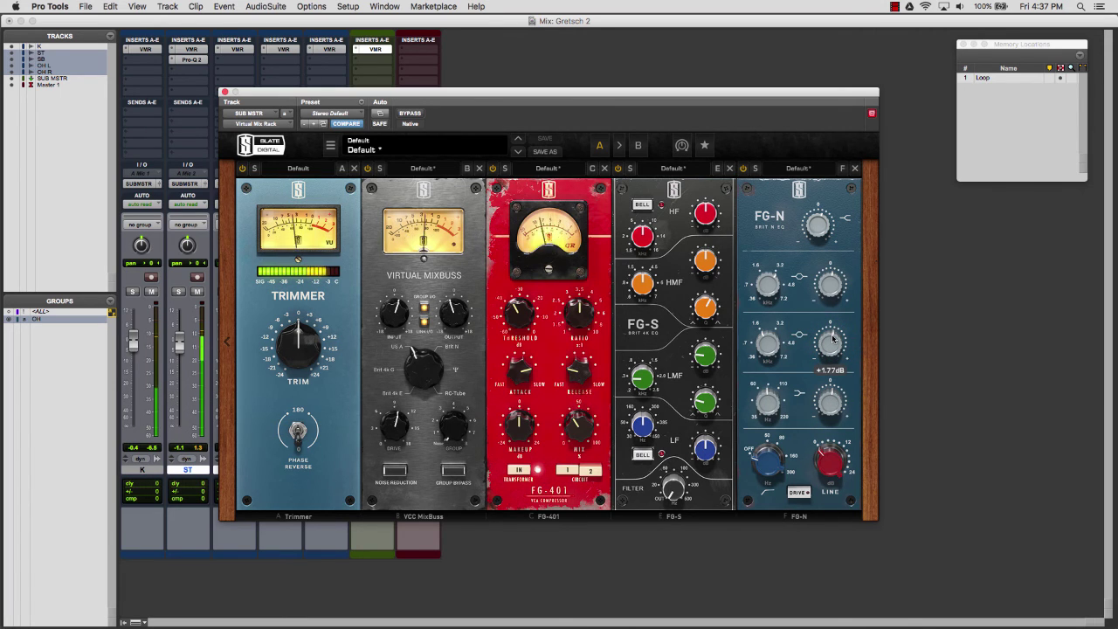
drag(832, 399, 830, 406)
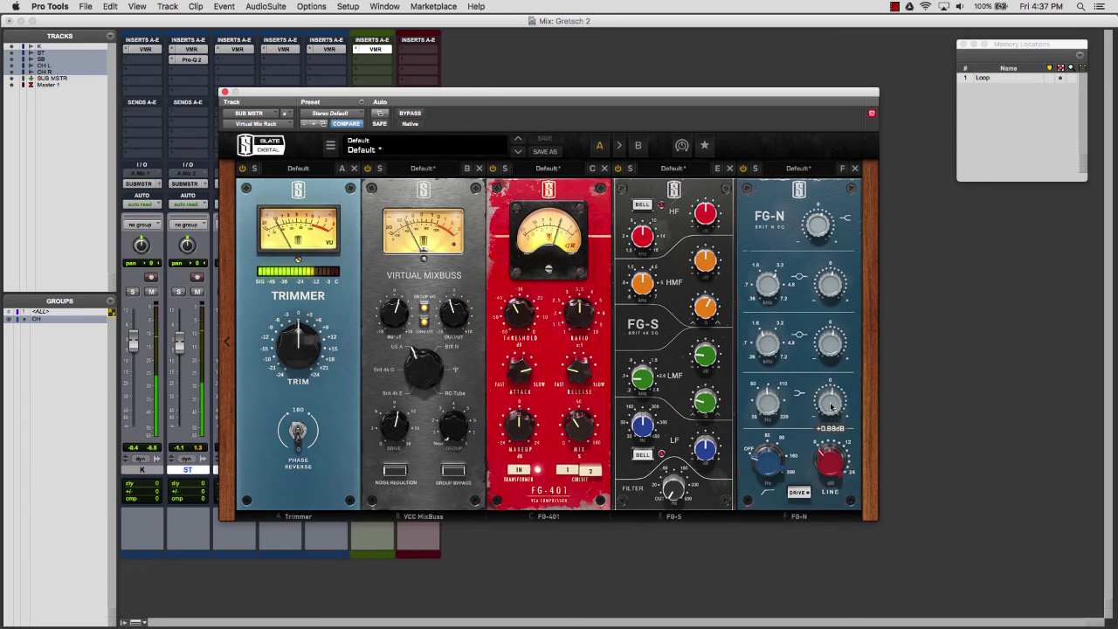
click(224, 92)
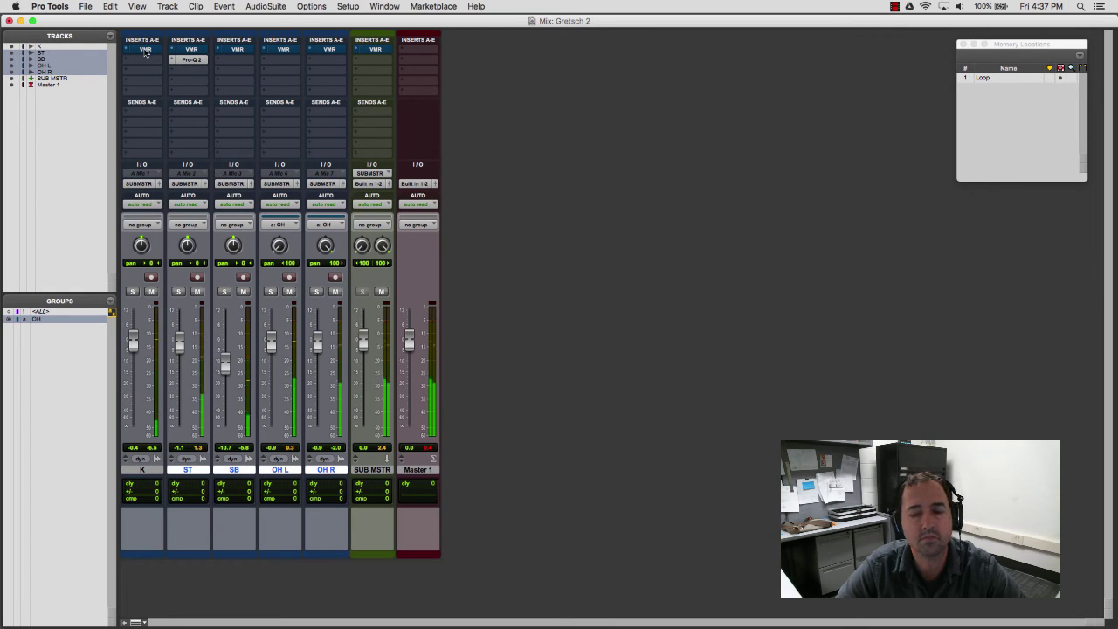
Take the tracks' Virtual Mix Racks out of bypass and raise K's fader to +3.8 dB.
alt+super+click(147, 51)
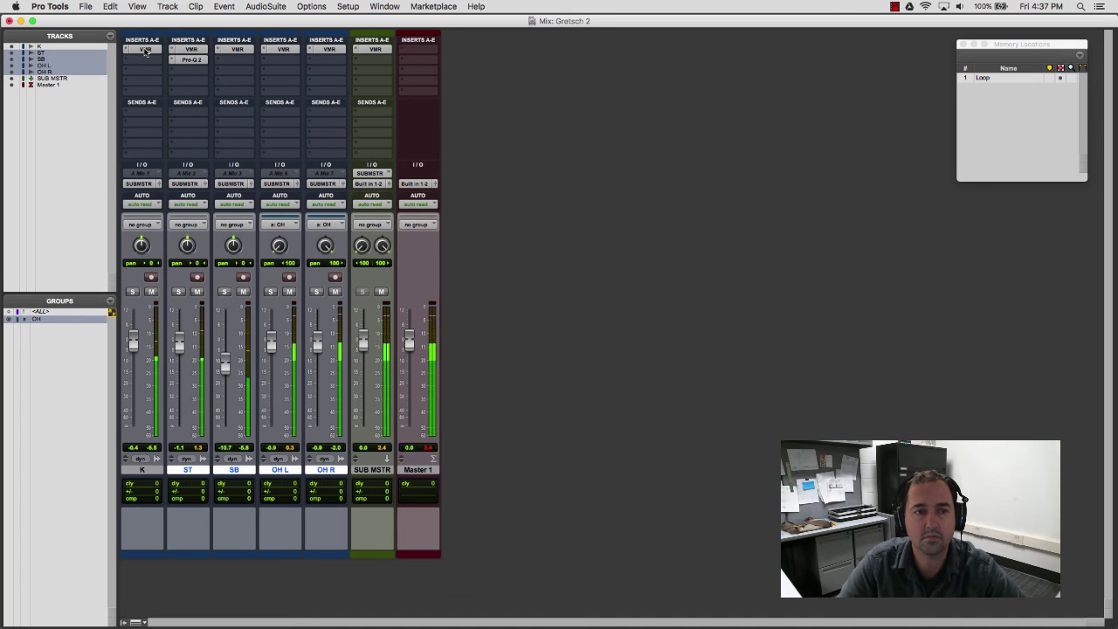
drag(133, 340, 135, 334)
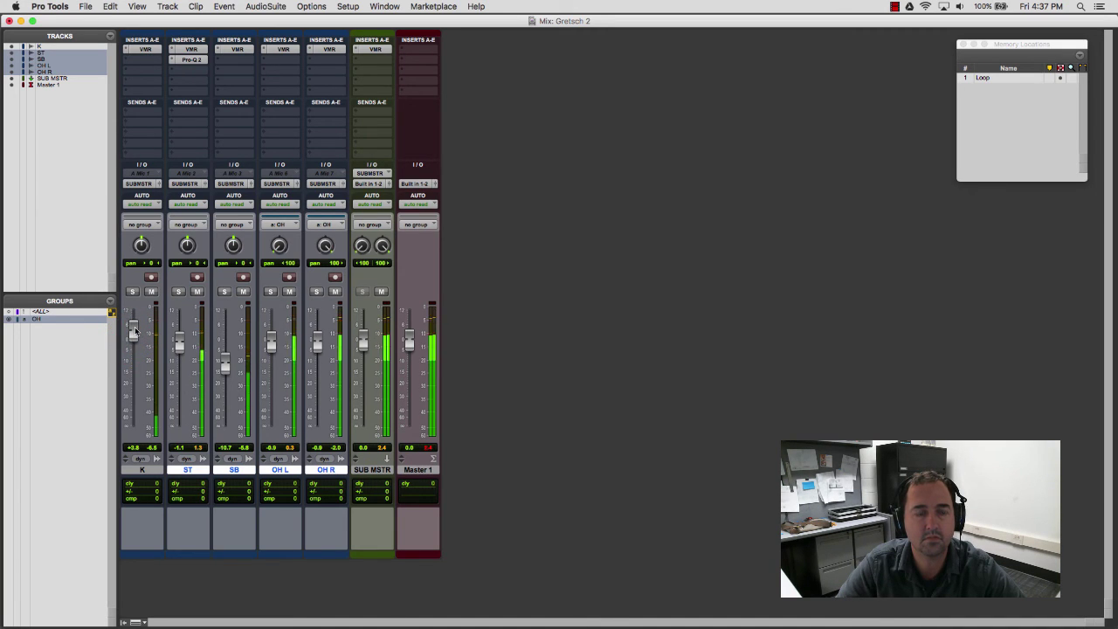
Insert a mono L2 limiter below the Virtual Mix Rack on K.
click(140, 59)
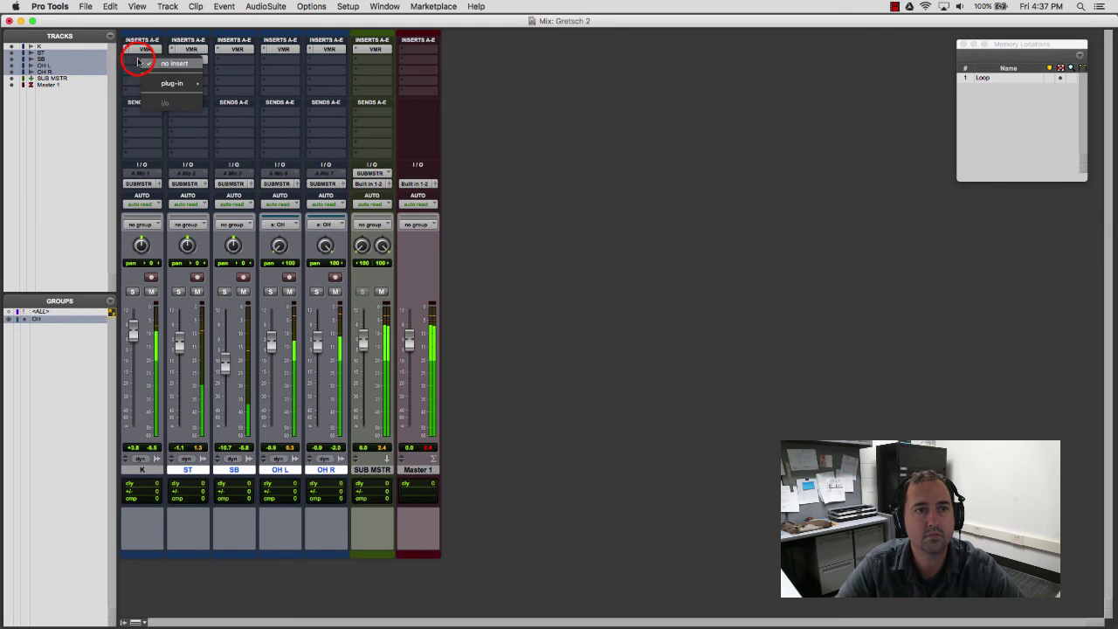
mouse_move(162, 83)
mouse_move(262, 125)
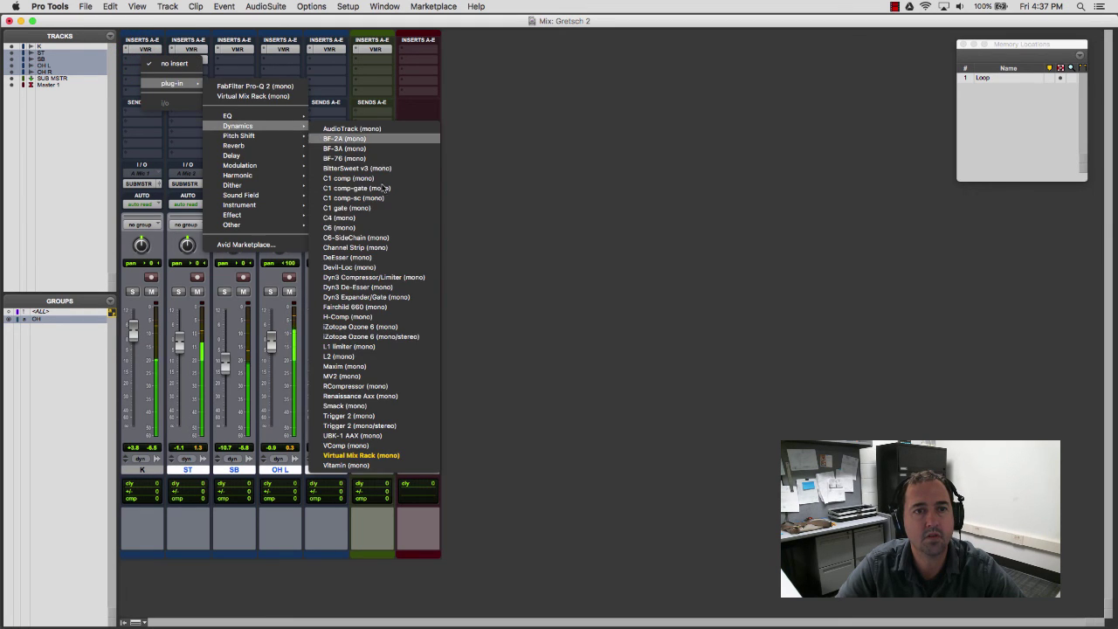
click(392, 356)
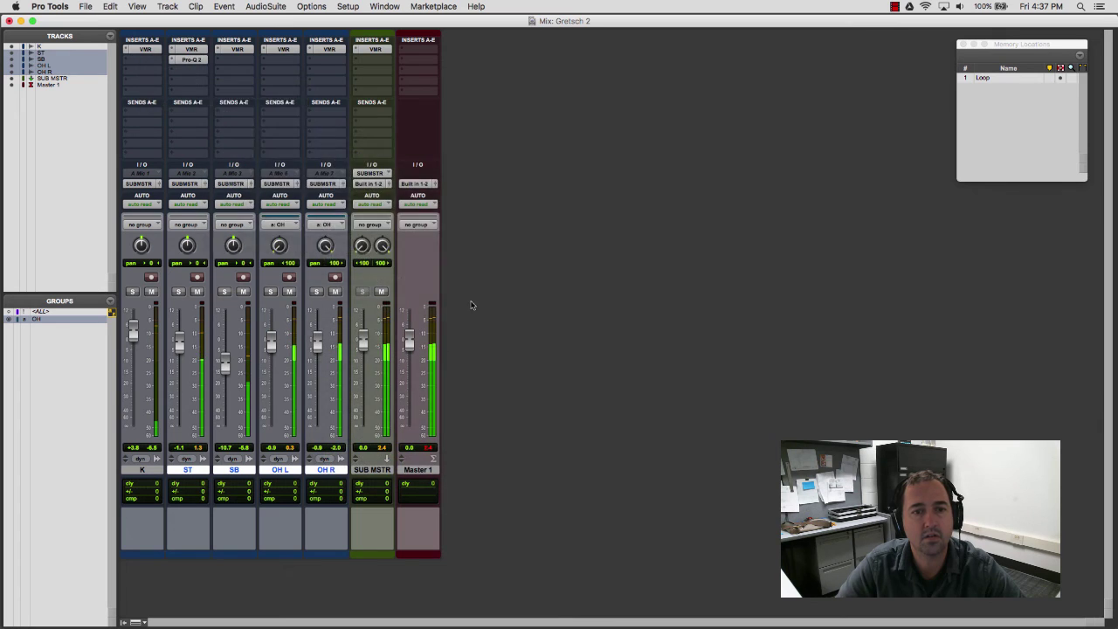
drag(362, 90, 385, 99)
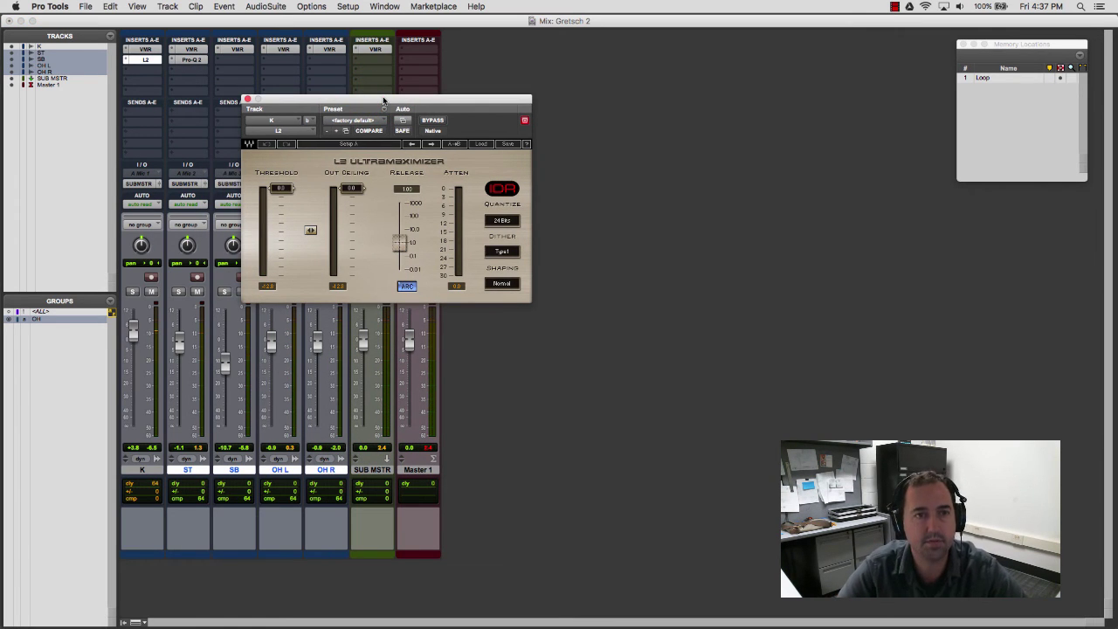
Set K's L2 threshold to -17.6 dB and its out ceiling to about -9.3 dB during playback.
key(space)
click(278, 191)
drag(280, 189, 280, 216)
mouse_move(350, 188)
mouse_down()
mouse_move(350, 220)
mouse_move(350, 189)
mouse_up()
click(310, 230)
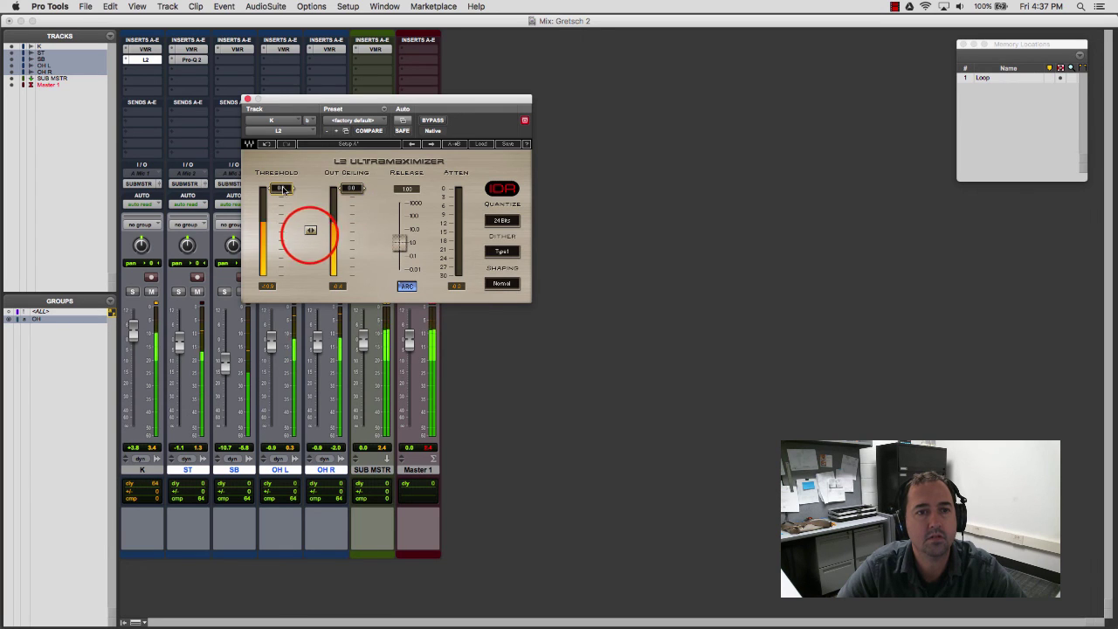
drag(310, 230, 310, 279)
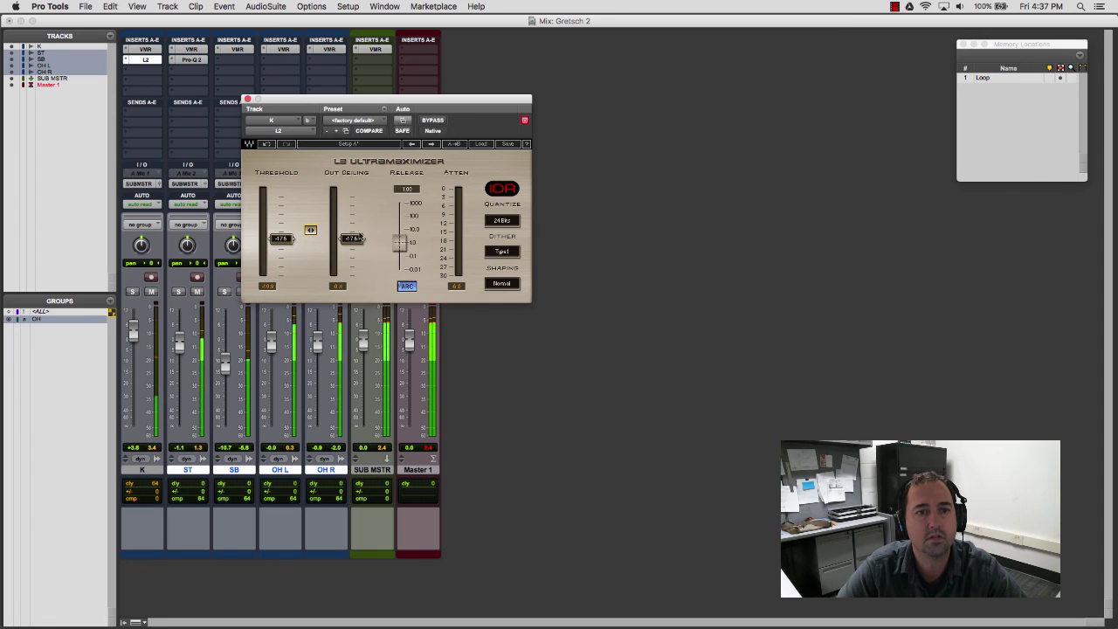
drag(354, 238, 351, 214)
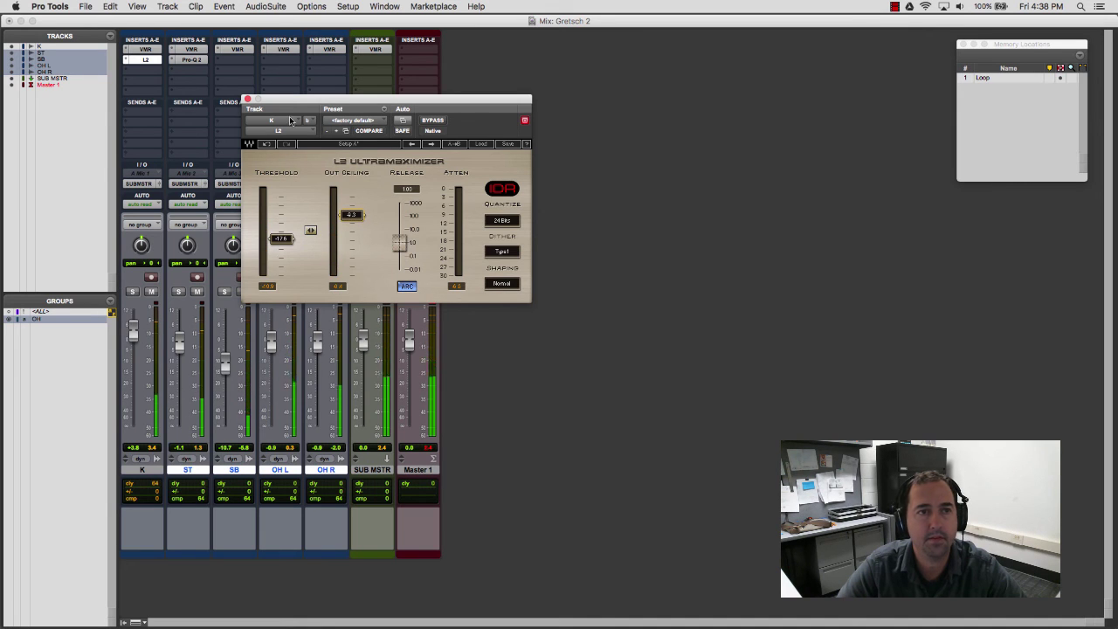
Set the FG-S filter in K's Virtual Mix Rack to about 123 Hz.
click(145, 49)
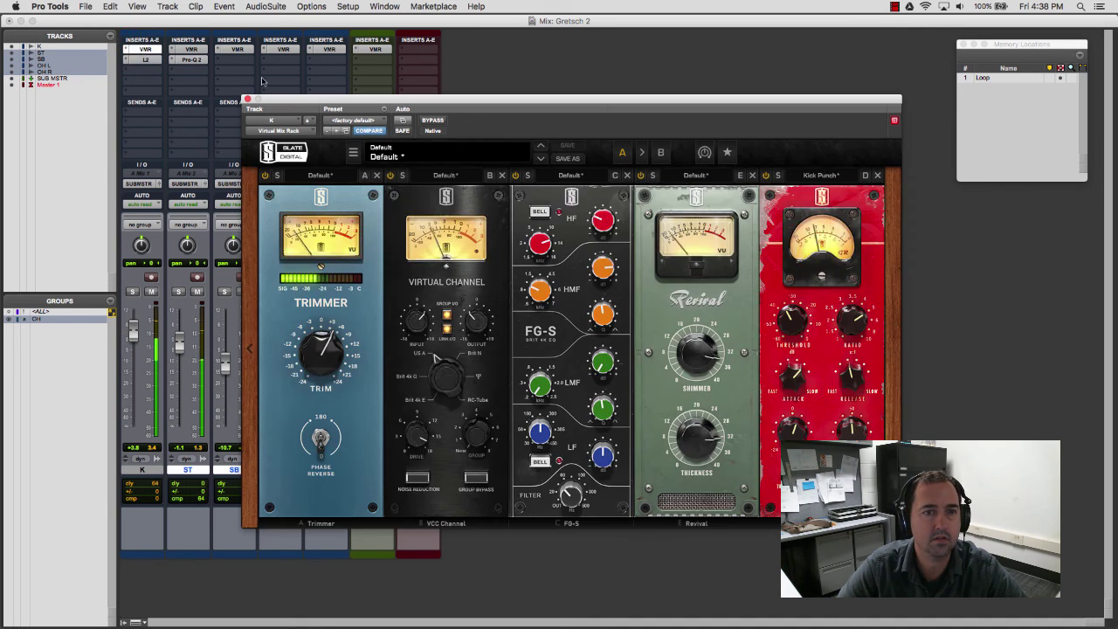
drag(576, 500, 574, 460)
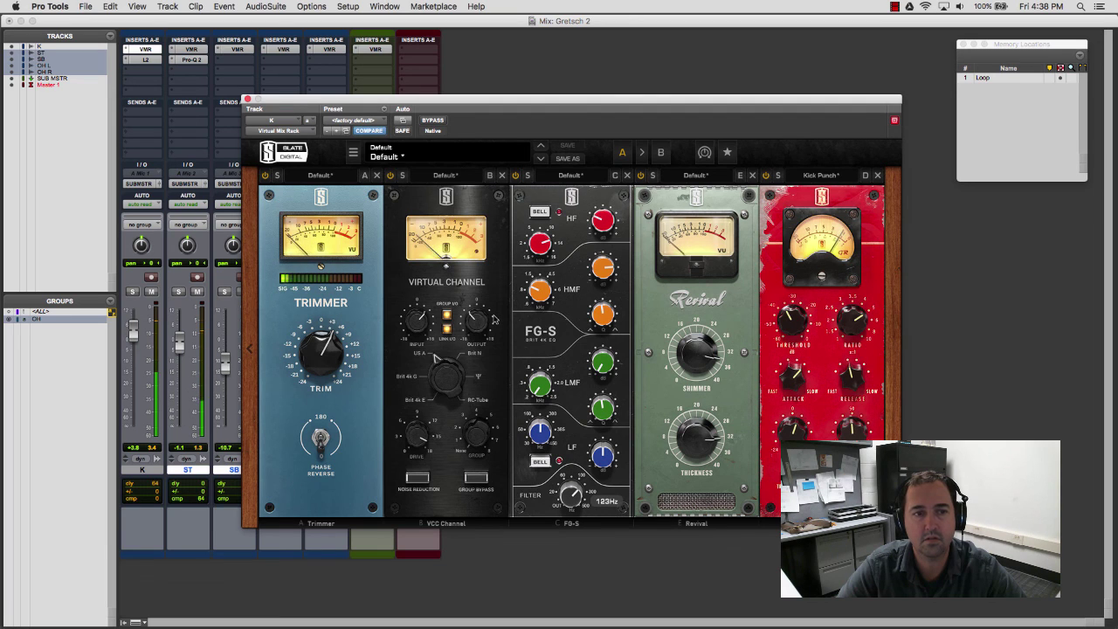
Lower K's L2 threshold to -25.6 dB and its out ceiling to about -13 dB.
click(144, 60)
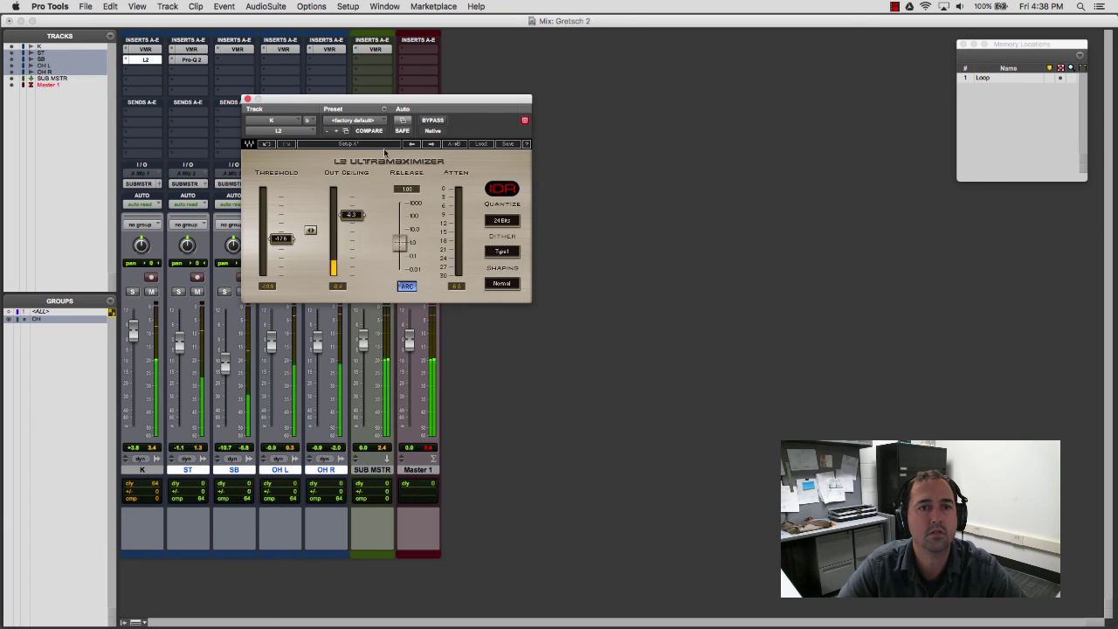
click(311, 230)
drag(312, 230, 352, 220)
click(352, 237)
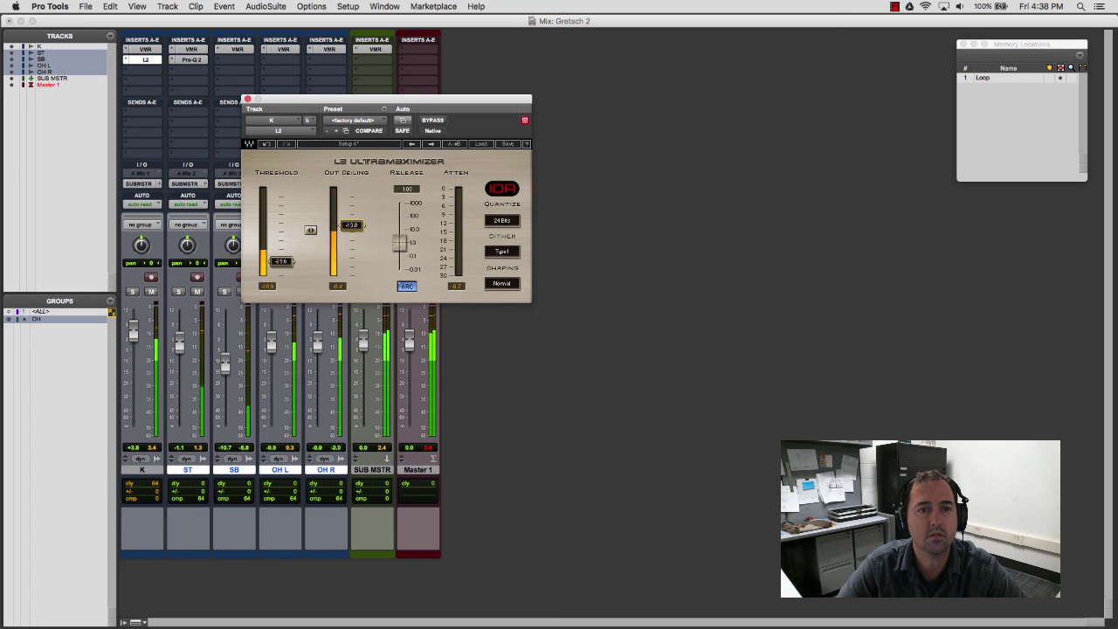
Bypass and re-enable the L2 limiter on K during playback to compare the kick with and without limiting.
click(435, 120)
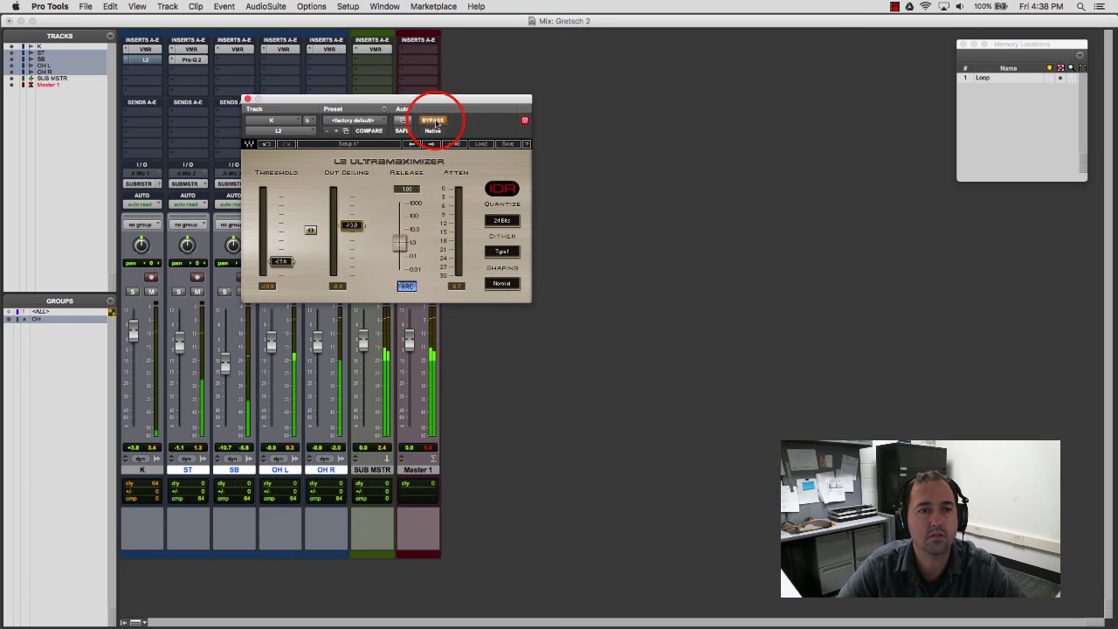
click(437, 122)
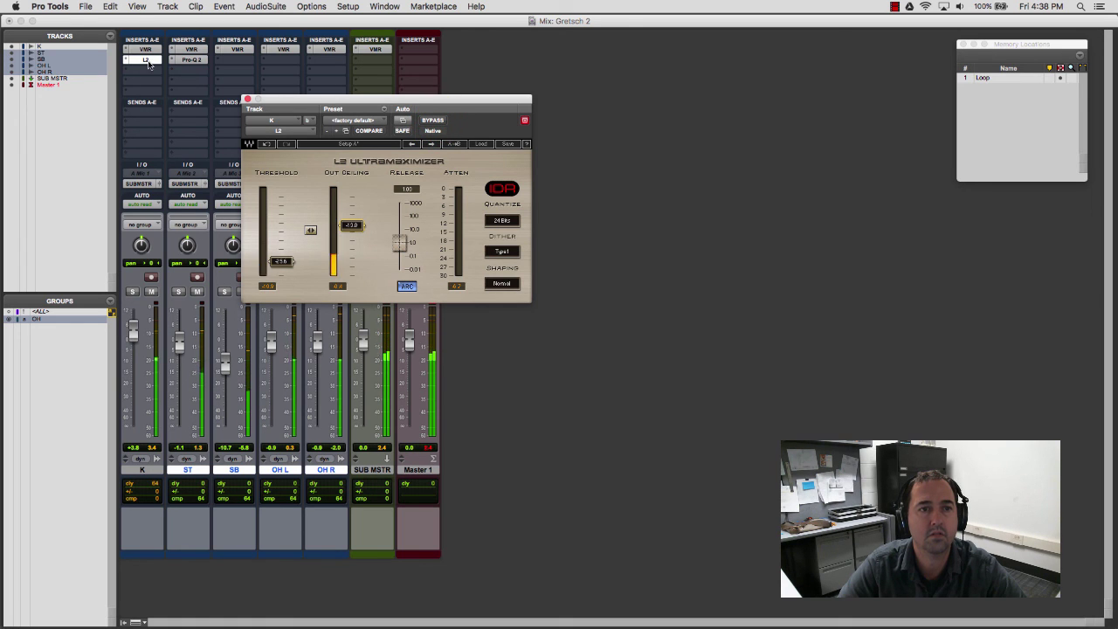
drag(280, 260, 280, 188)
Set the FG-S filter in K's Virtual Mix Rack to 77.6 Hz.
click(144, 54)
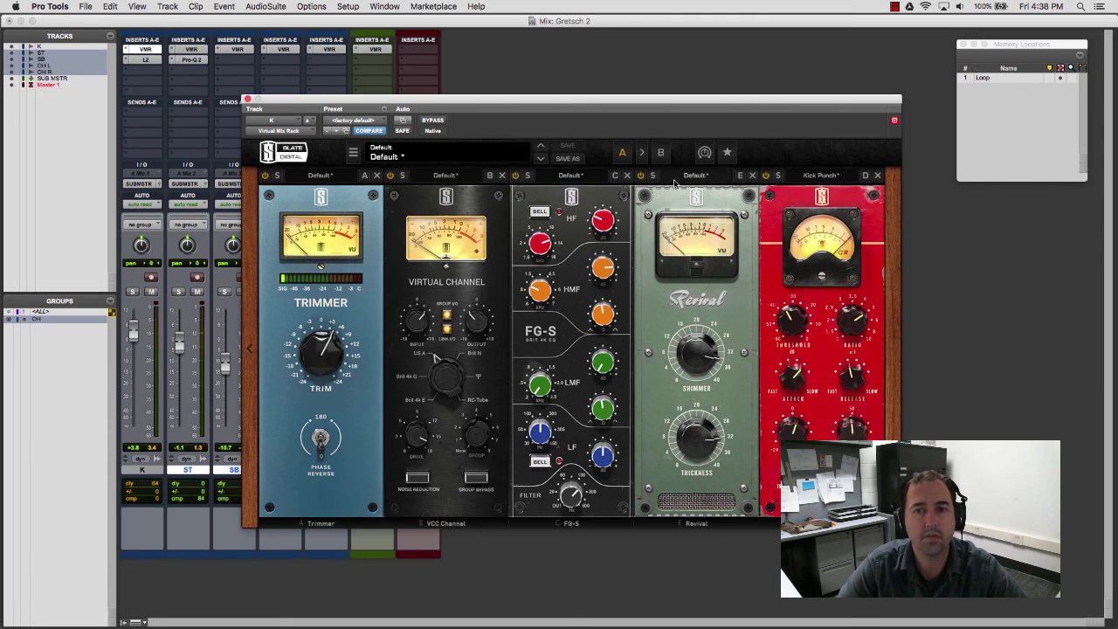
drag(571, 492, 573, 511)
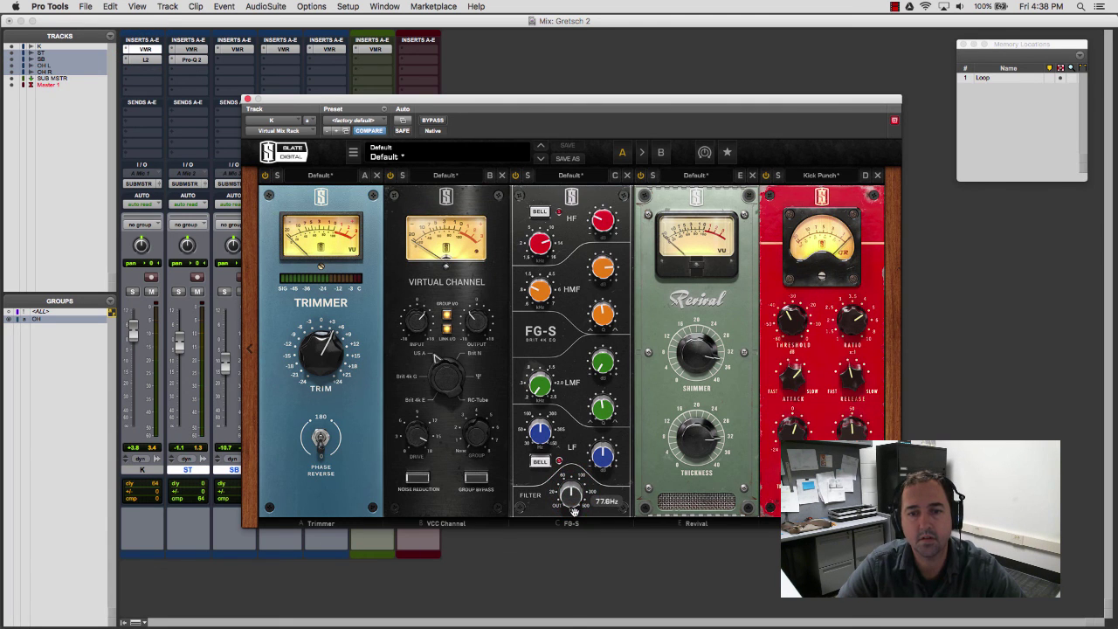
Remove the L2 limiter from K's inserts and reposition the Virtual Mix Rack window over the mixer.
click(150, 47)
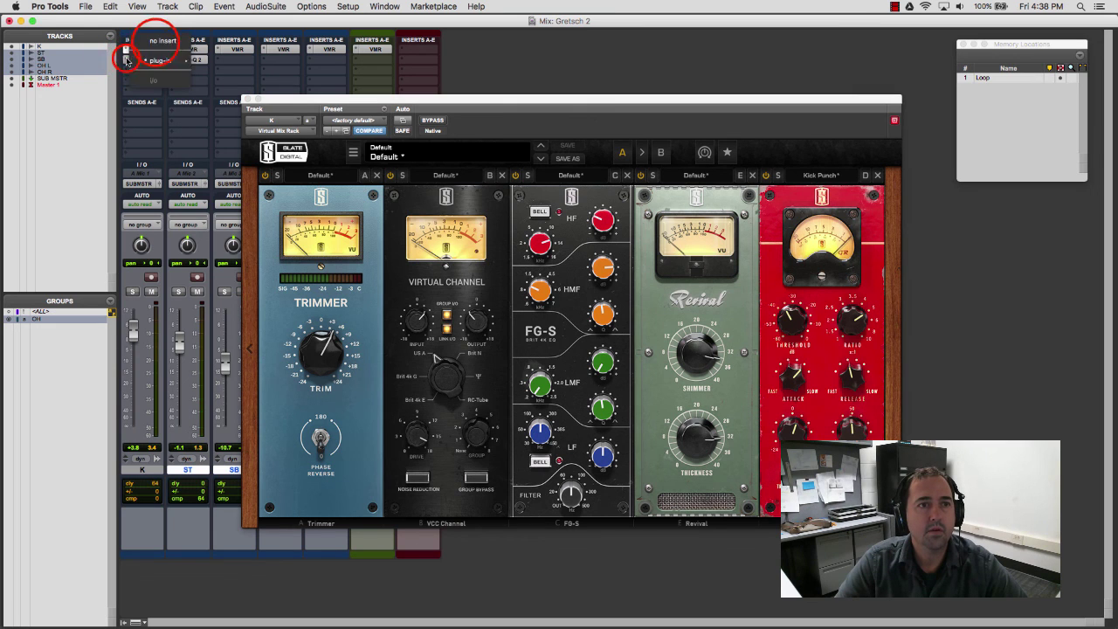
drag(294, 99, 252, 110)
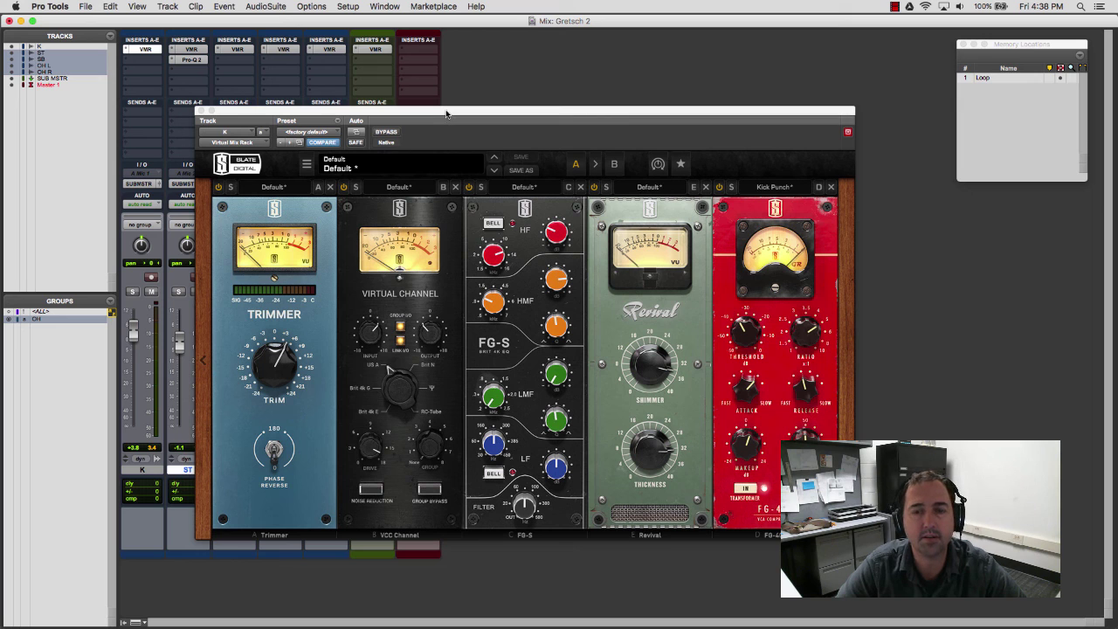
mouse_move(447, 111)
mouse_down()
mouse_move(452, 97)
mouse_move(441, 99)
mouse_up()
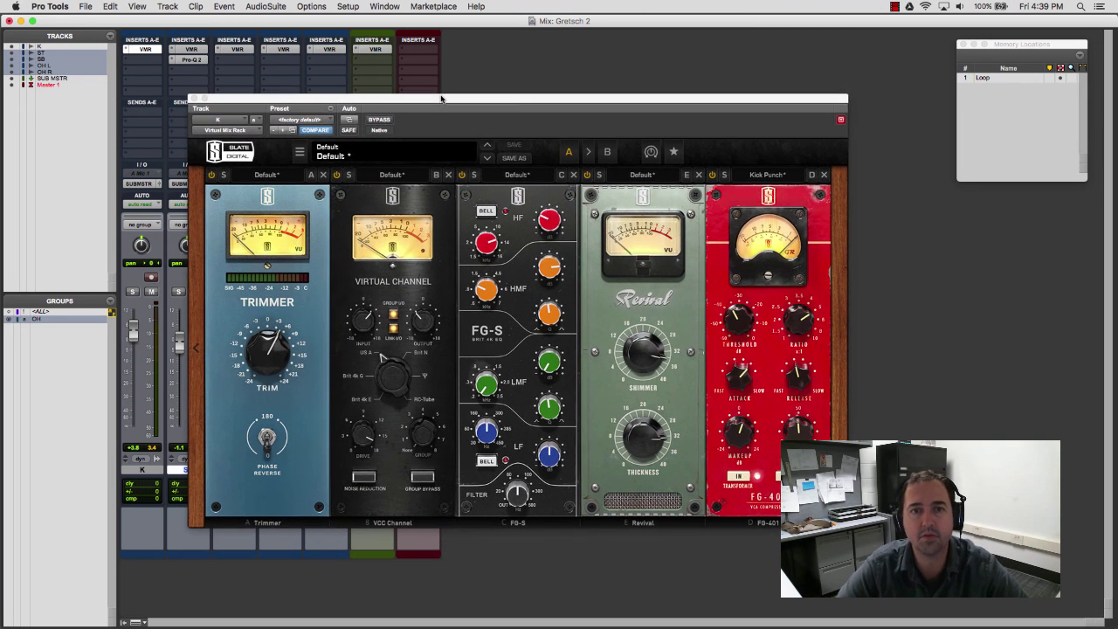